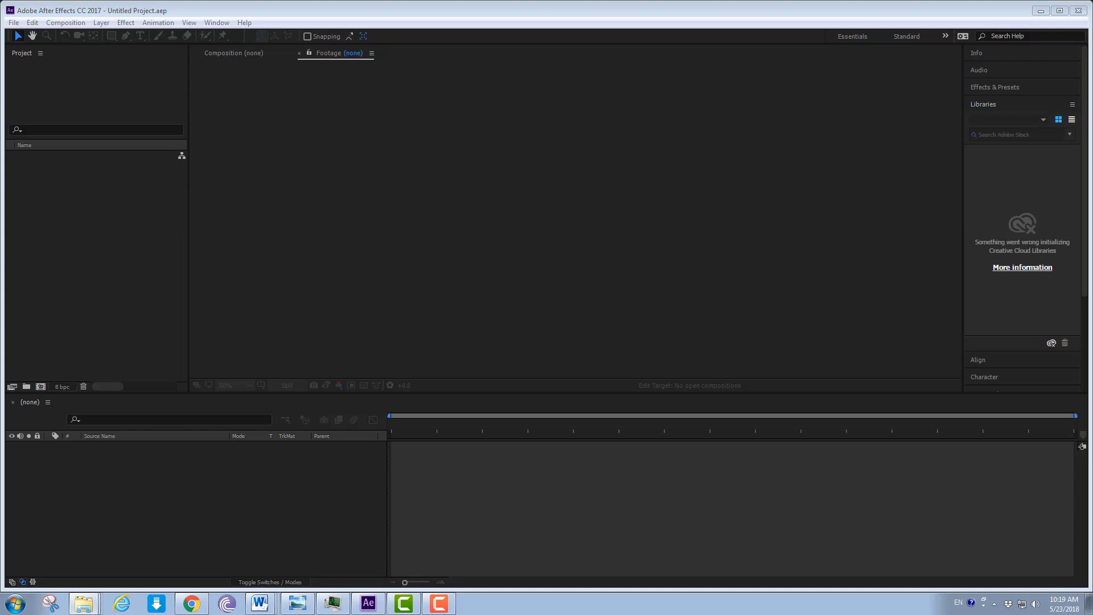
Step: Import the Nuke Clip video from the Nuke The World Class folder into the After Effects project
drag(1092, 45, 590, 43)
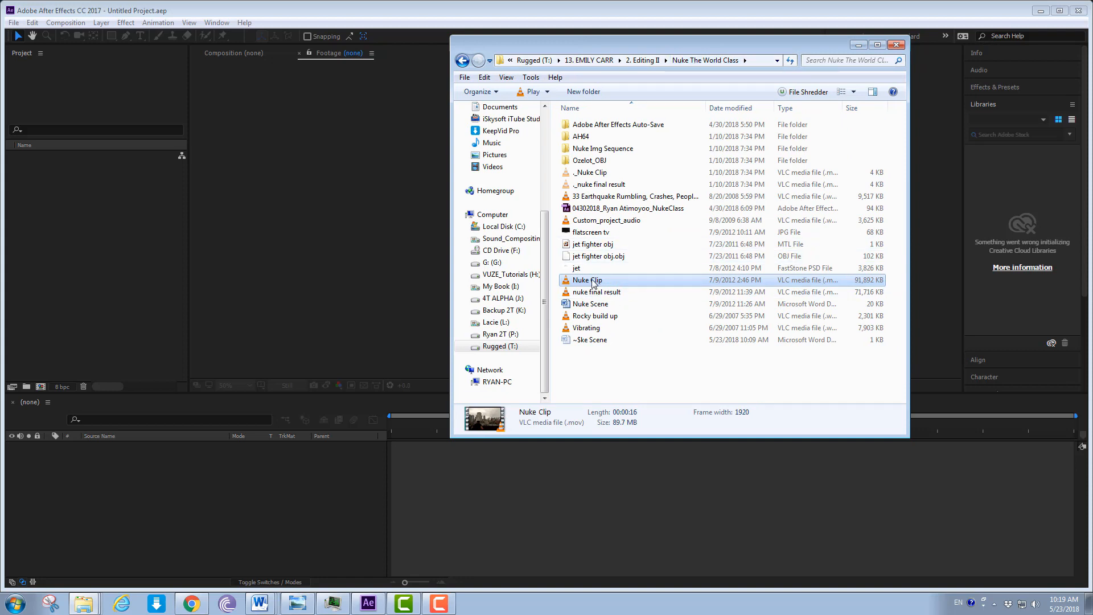
drag(595, 280, 128, 299)
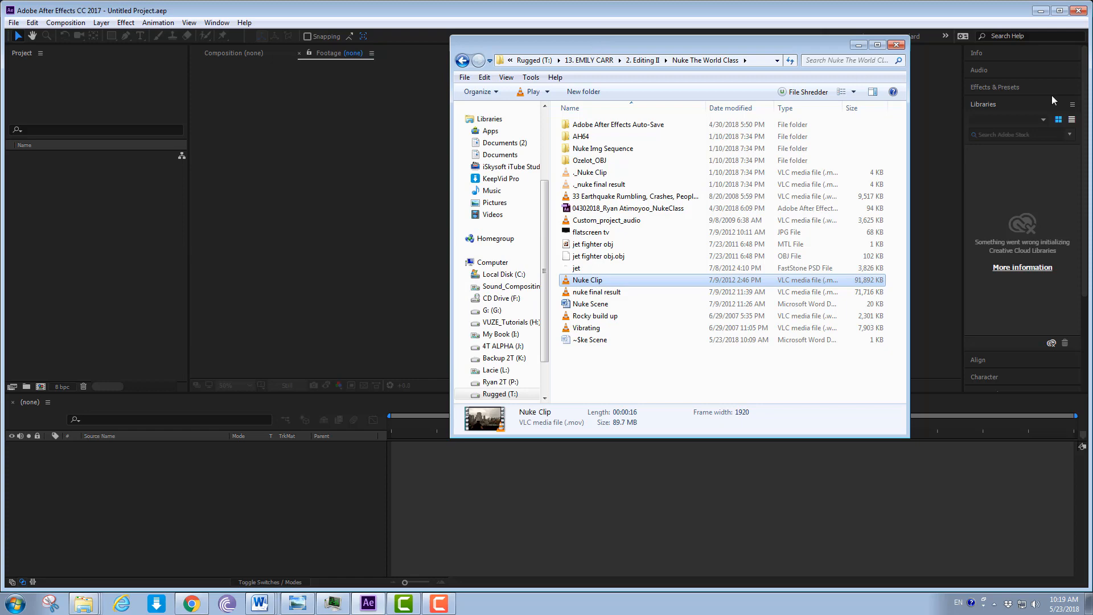
drag(563, 409, 90, 597)
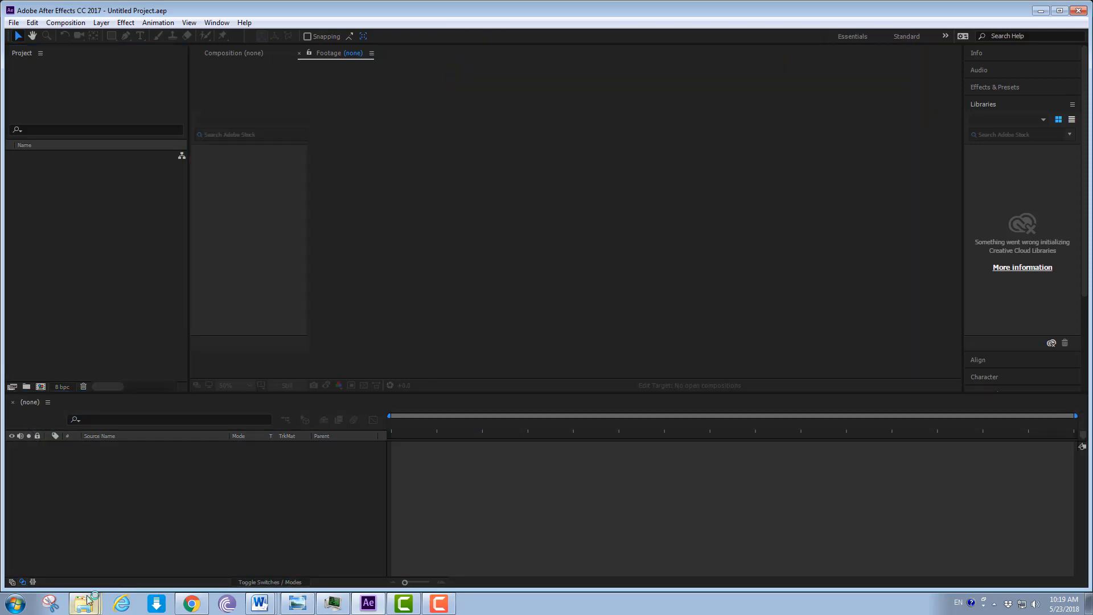
click(86, 599)
click(95, 578)
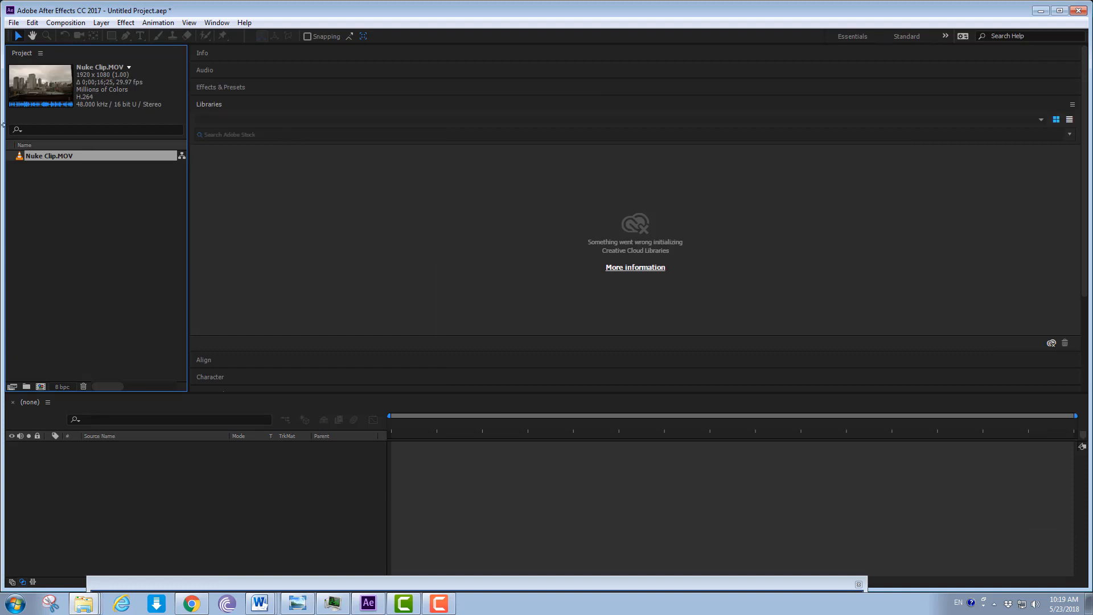
Step: Interpret the Nuke Clip.MOV footage so that it conforms to a frame rate of 23.976 frames per second
drag(138, 58, 138, 61)
right_click(82, 156)
mouse_move(184, 240)
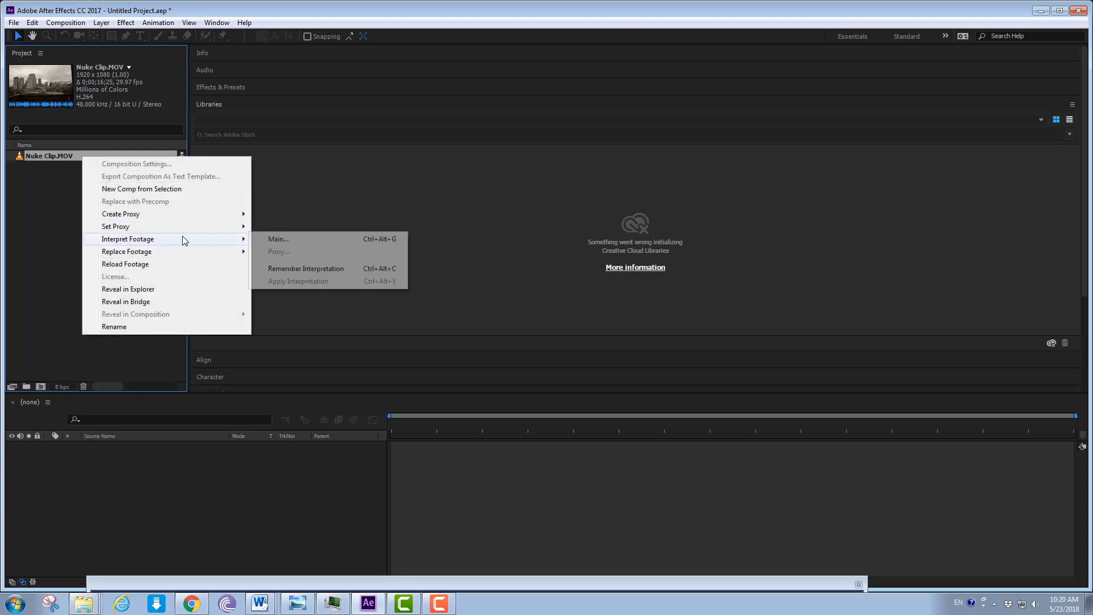
click(324, 240)
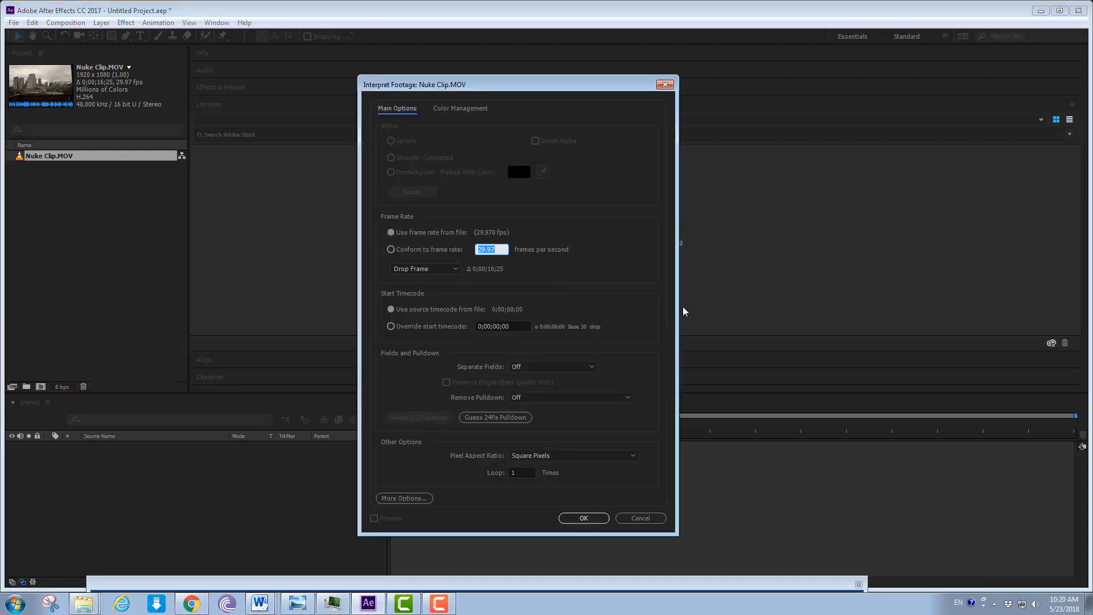
text(23.976)
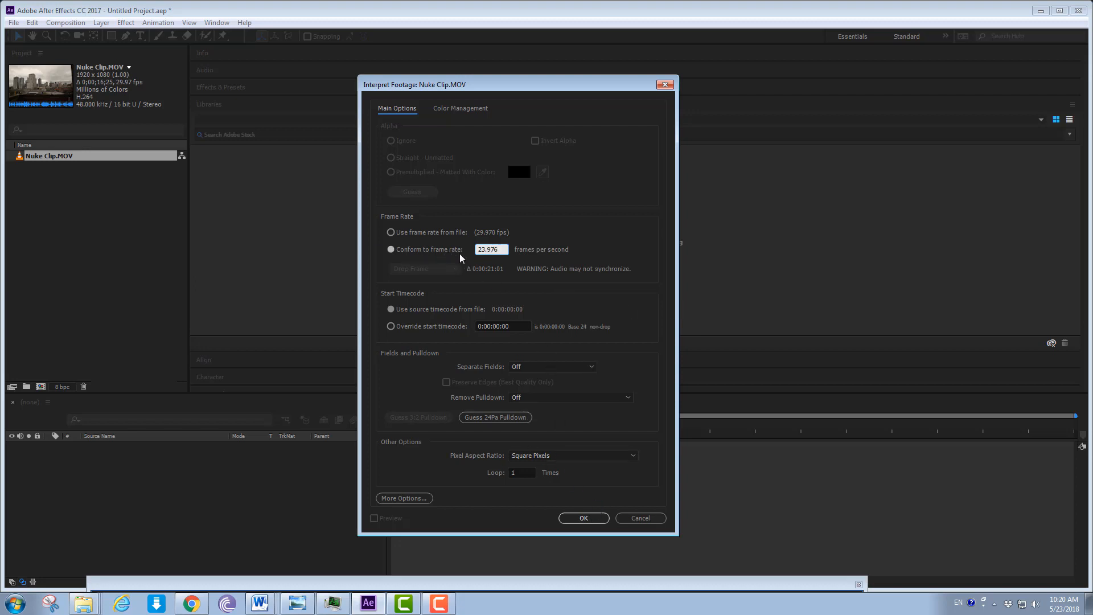
click(583, 518)
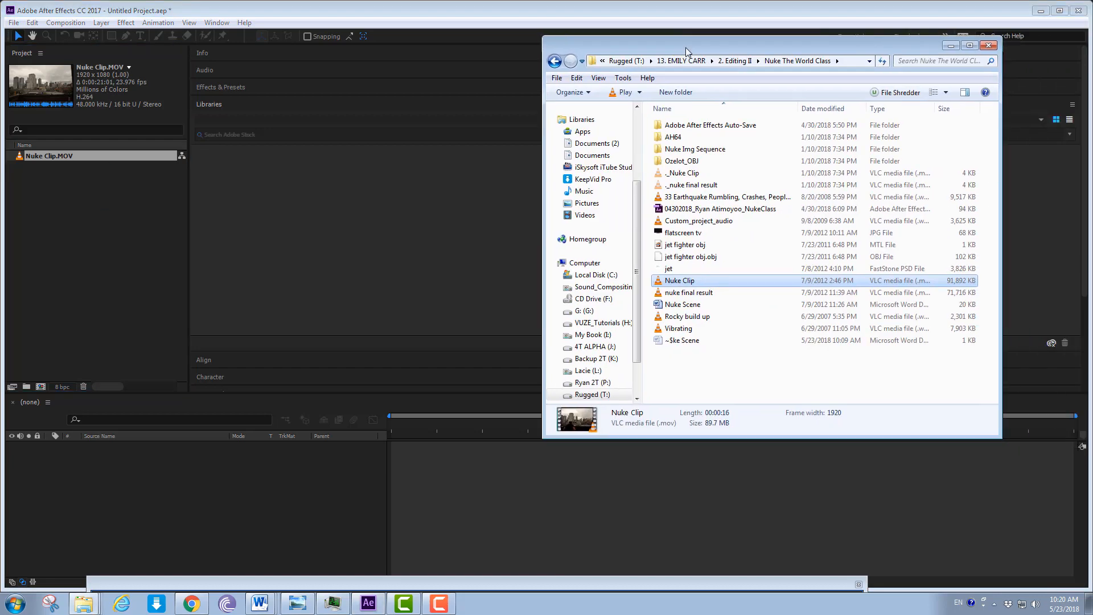
Step: Check the rendered frames in the Nuke Img Sequence folder and import the whole folder into the project as an image sequence
click(720, 151)
double_click(720, 151)
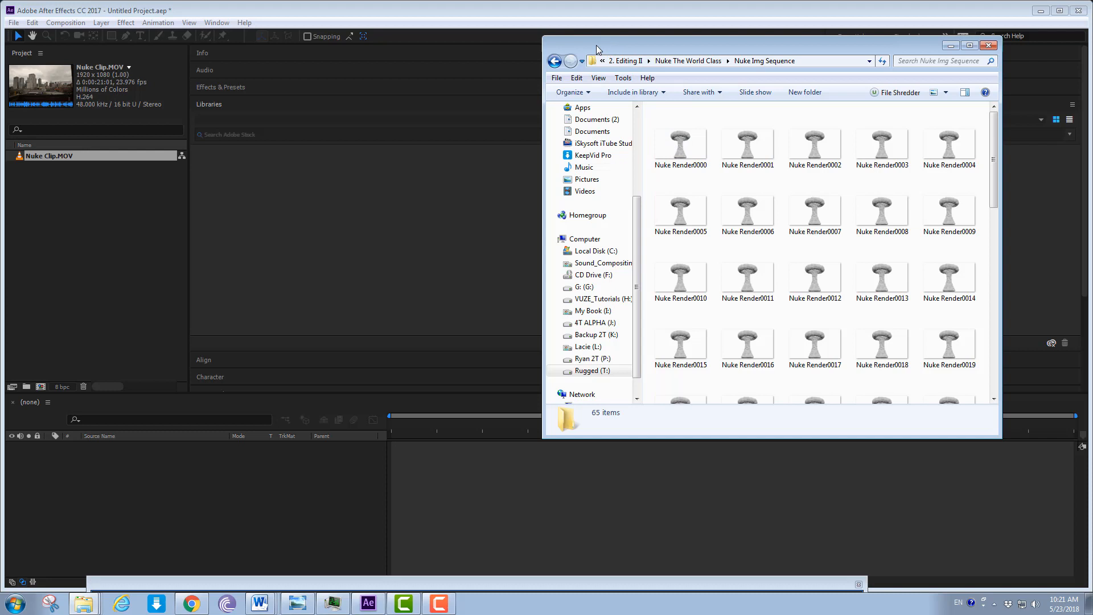
click(679, 143)
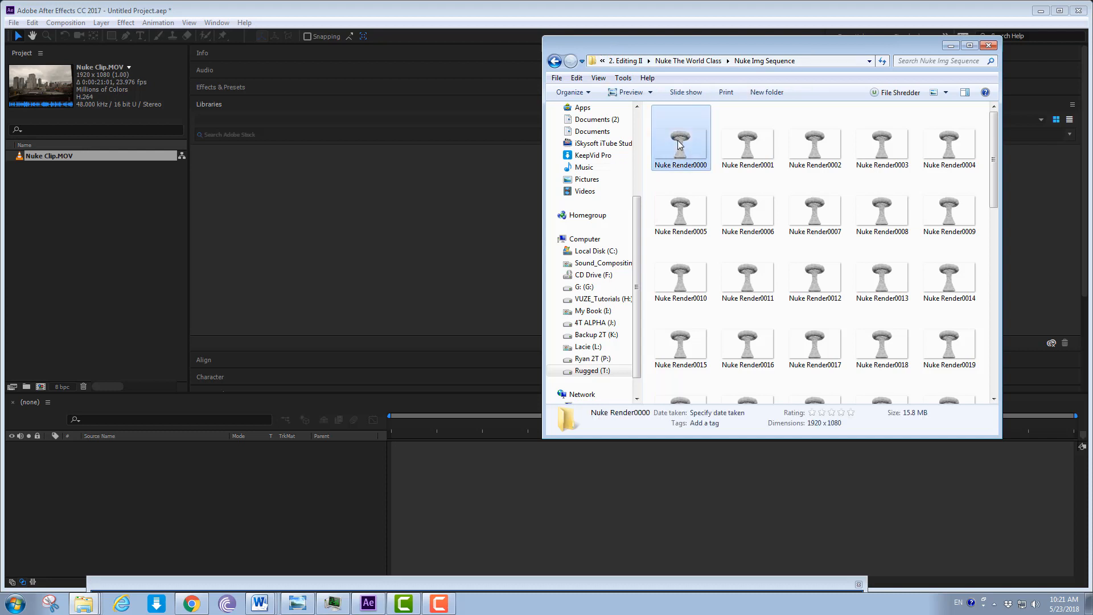
key(ctrl+a)
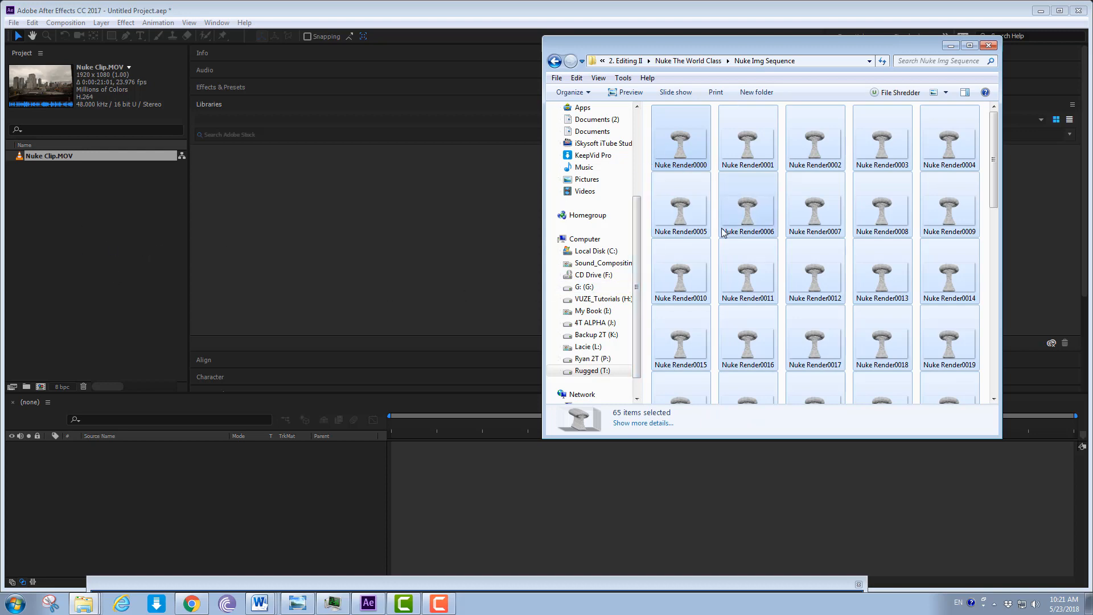
scroll(722, 228, down, 5)
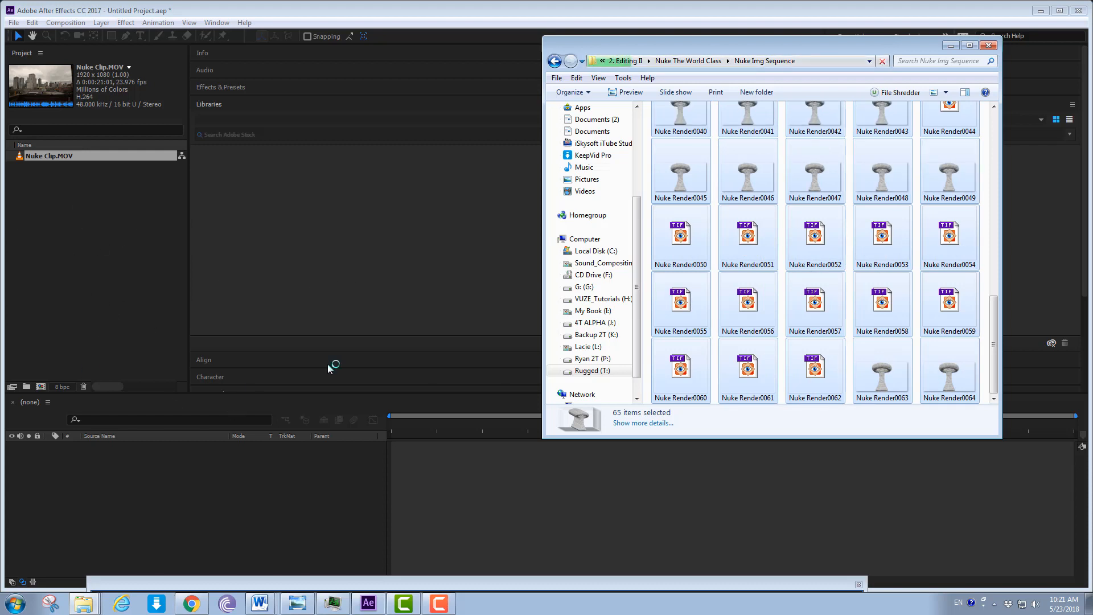
scroll(836, 291, up, 10)
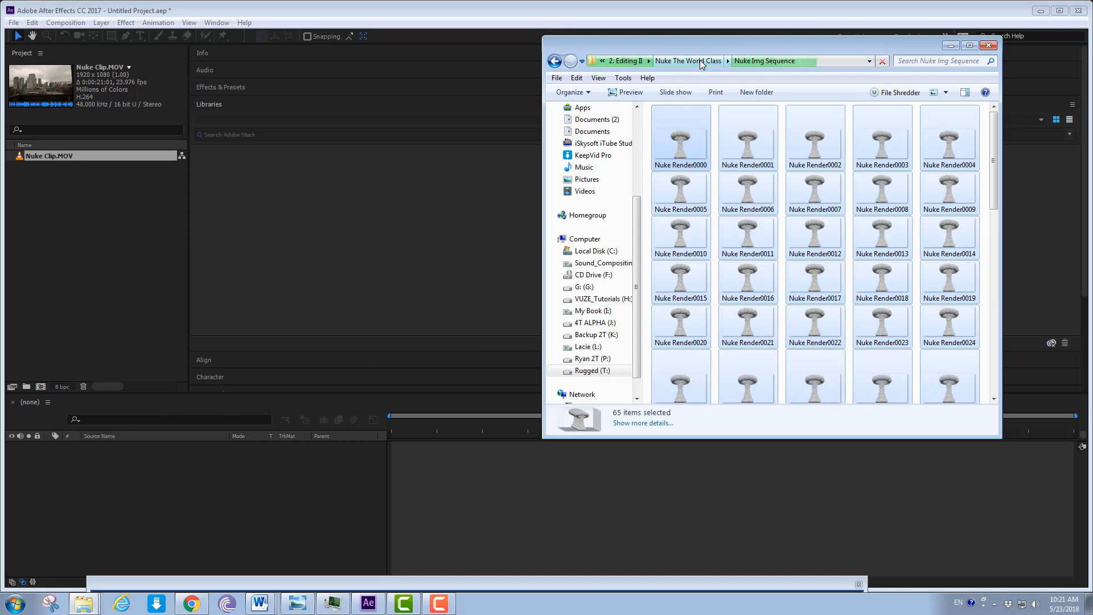
click(698, 61)
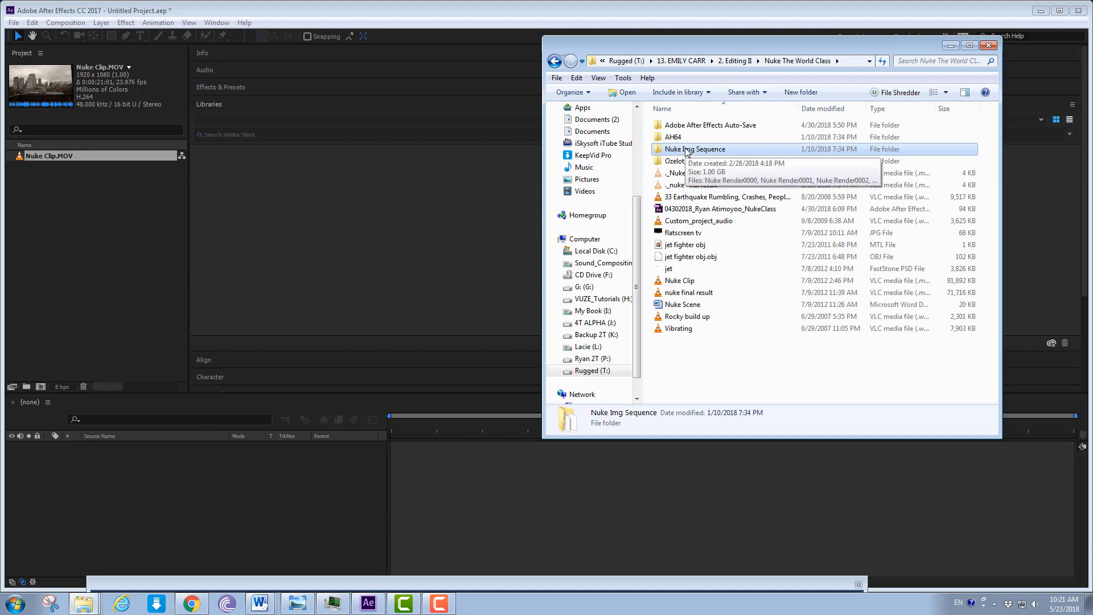
drag(367, 203, 86, 220)
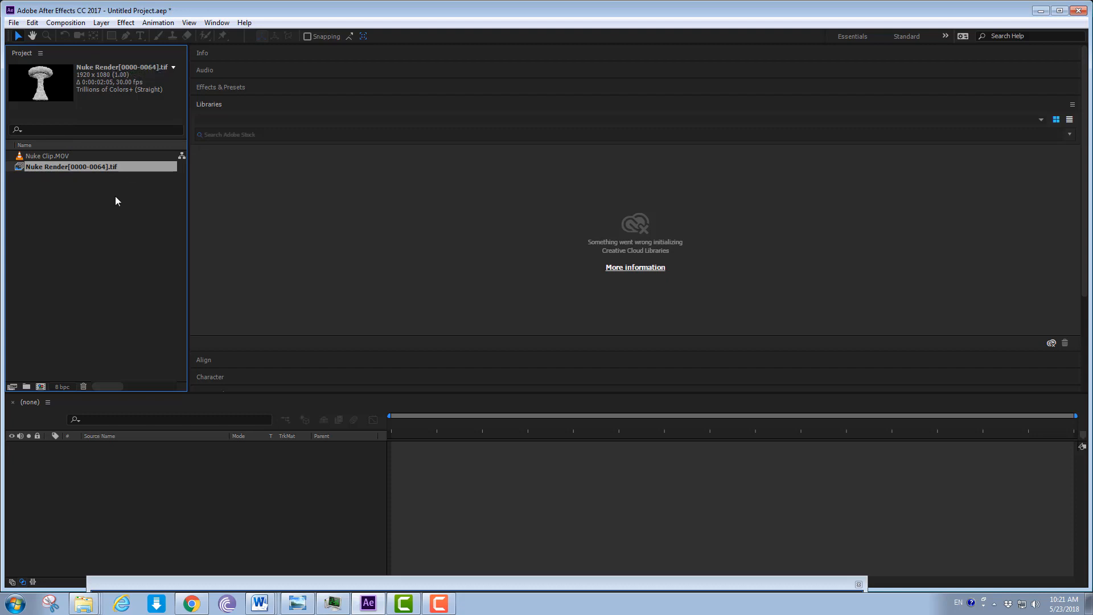
click(80, 216)
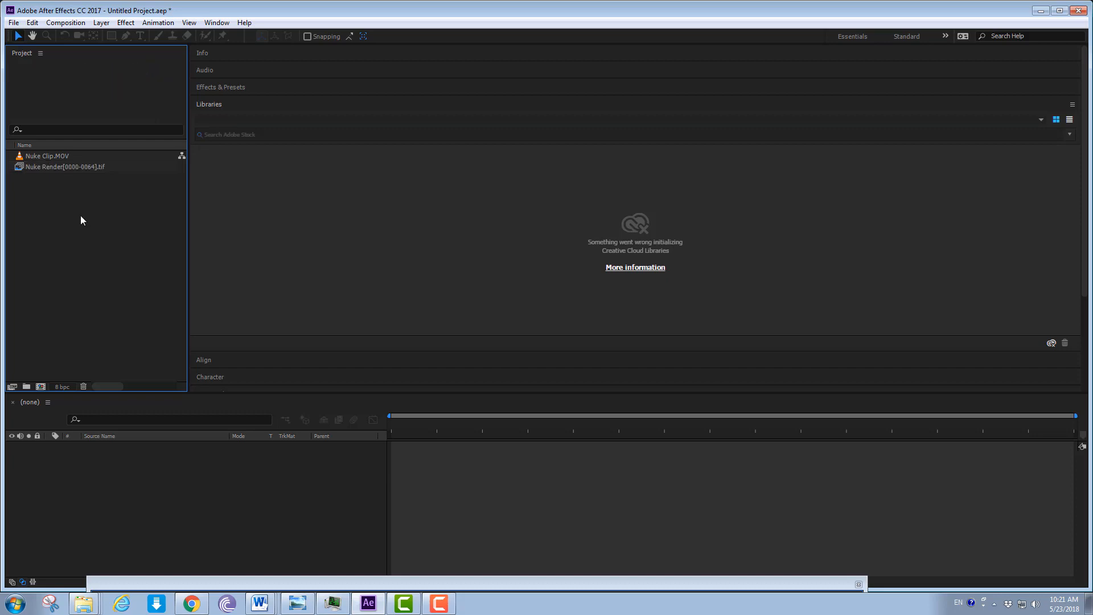
Step: Import Nuke Render0000 as a TIFF Sequence with Straight - Unmatted alpha, and delete this duplicate footage from the project
click(14, 23)
mouse_move(151, 198)
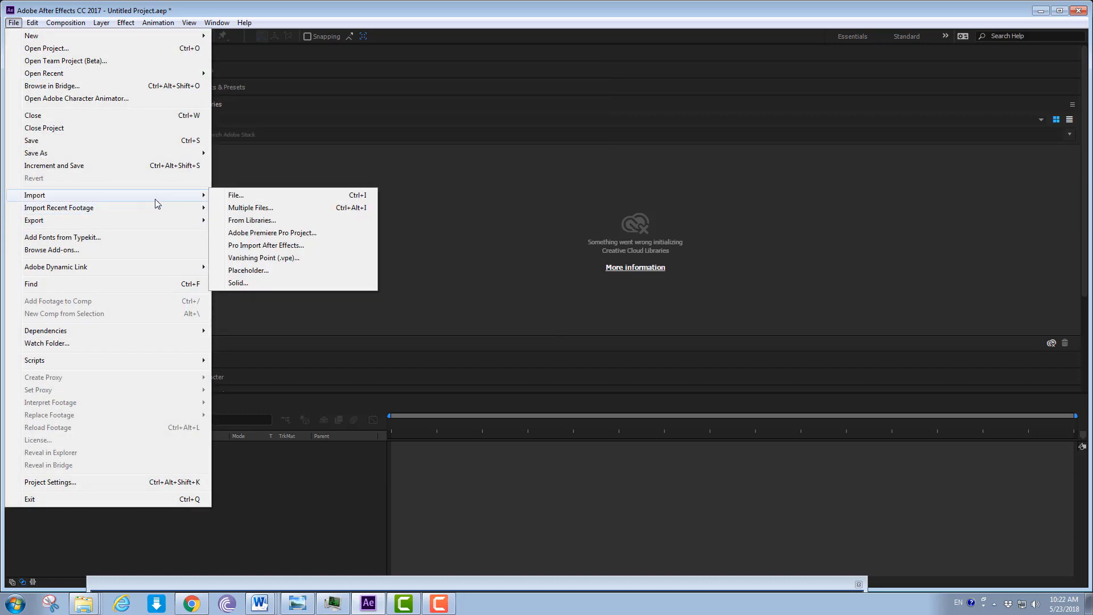
click(279, 199)
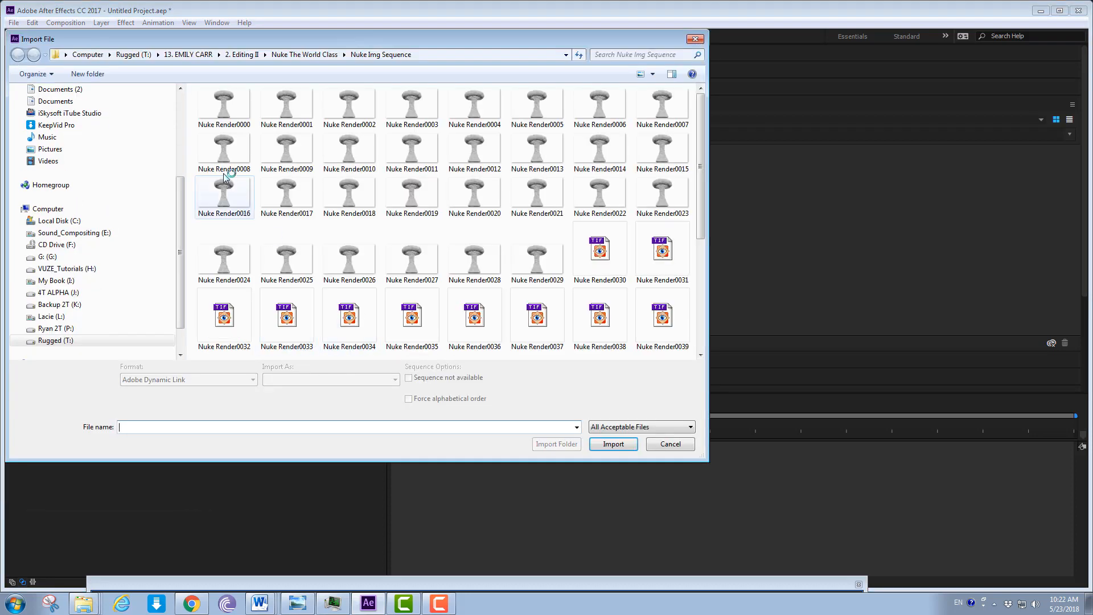
click(218, 111)
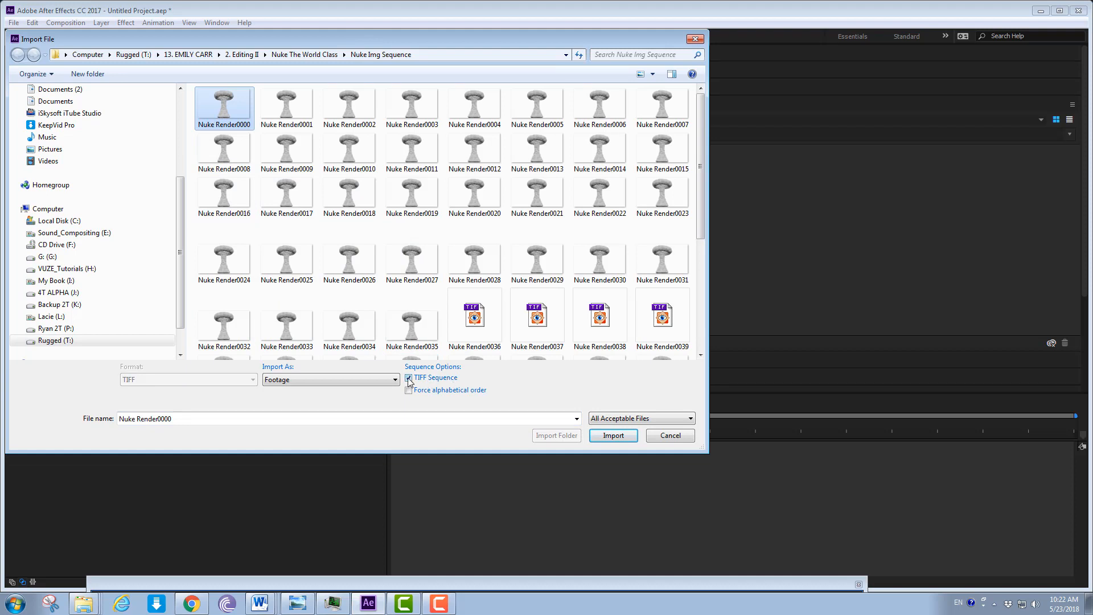
click(607, 436)
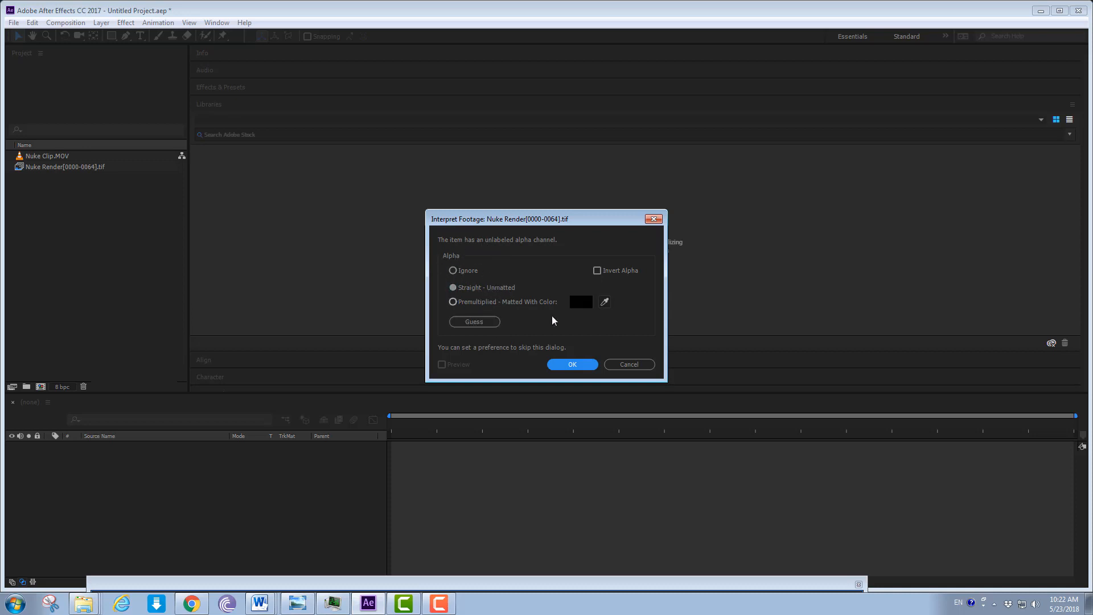
click(571, 365)
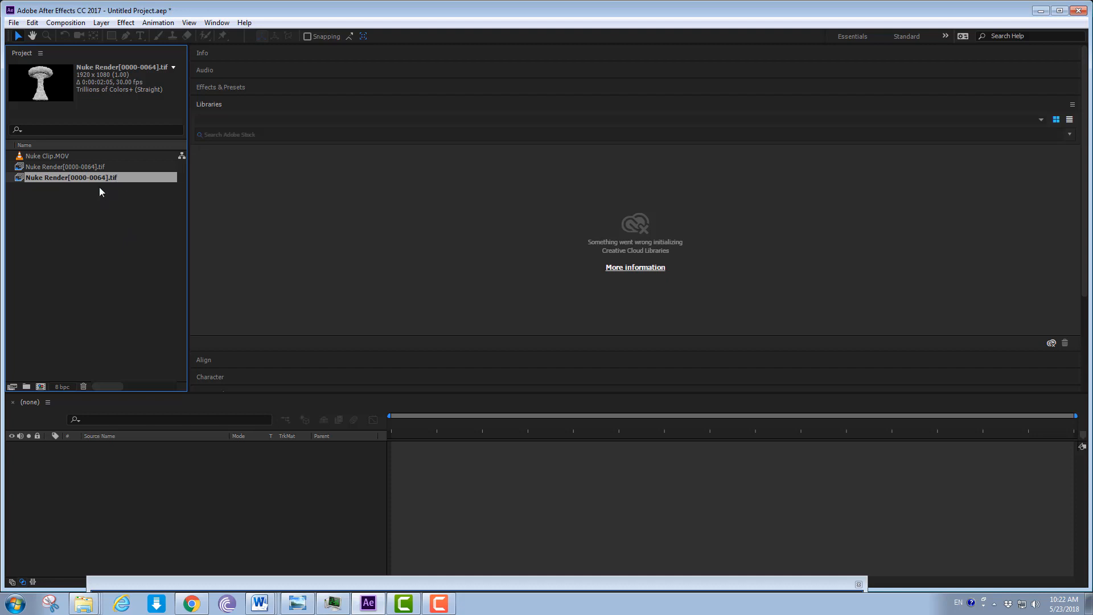
key(Delete)
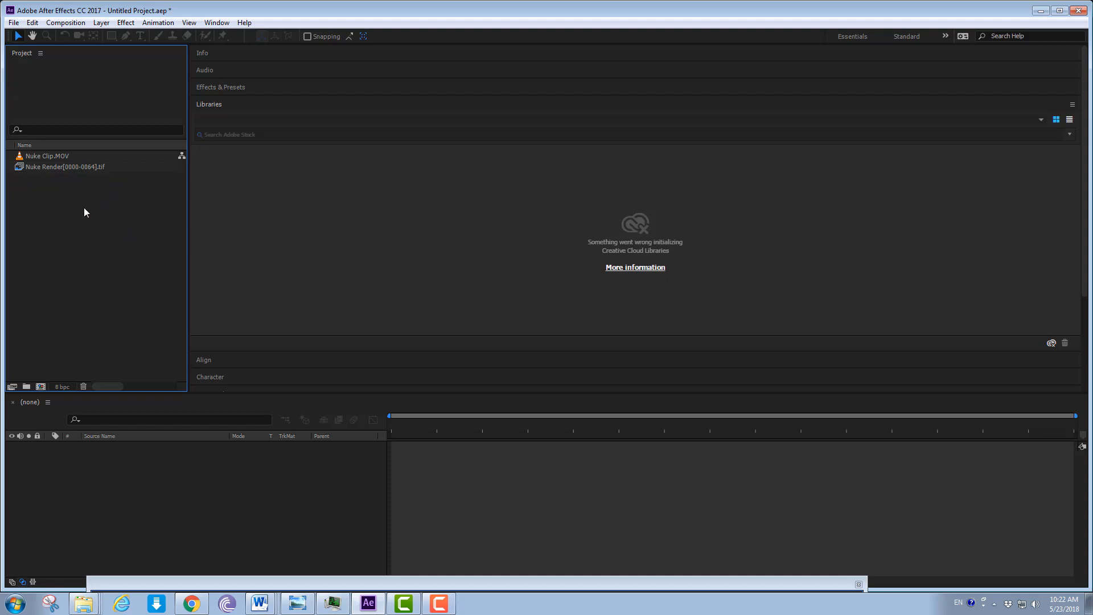
Step: Interpret the Nuke Render[0000-0064].tif sequence with an assumed frame rate of 23.976 frames per second
click(83, 166)
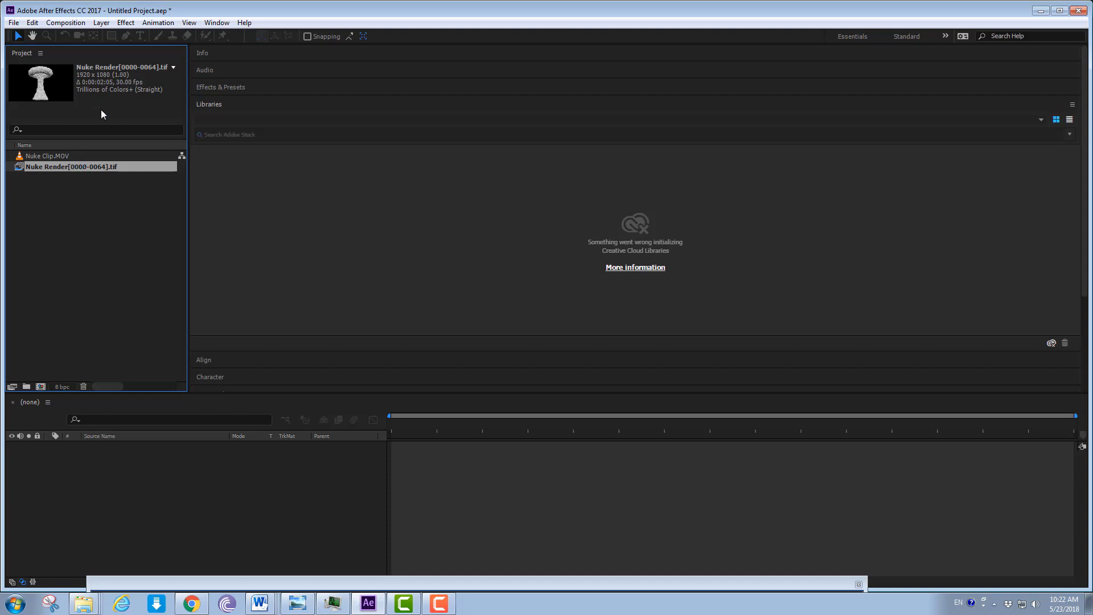
right_click(104, 167)
mouse_move(211, 250)
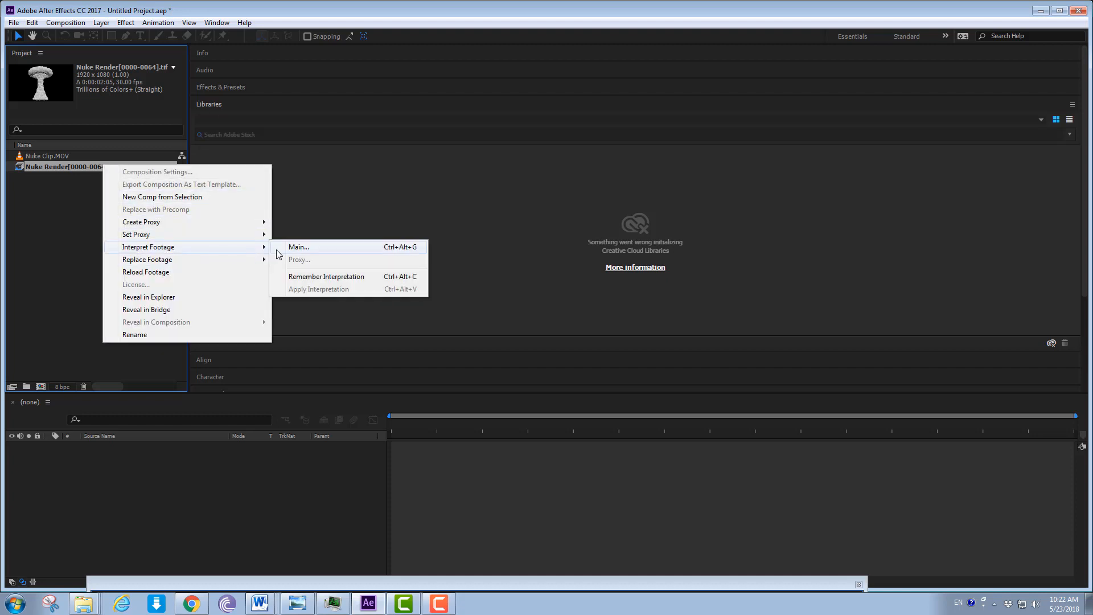
click(294, 247)
text(23.9)
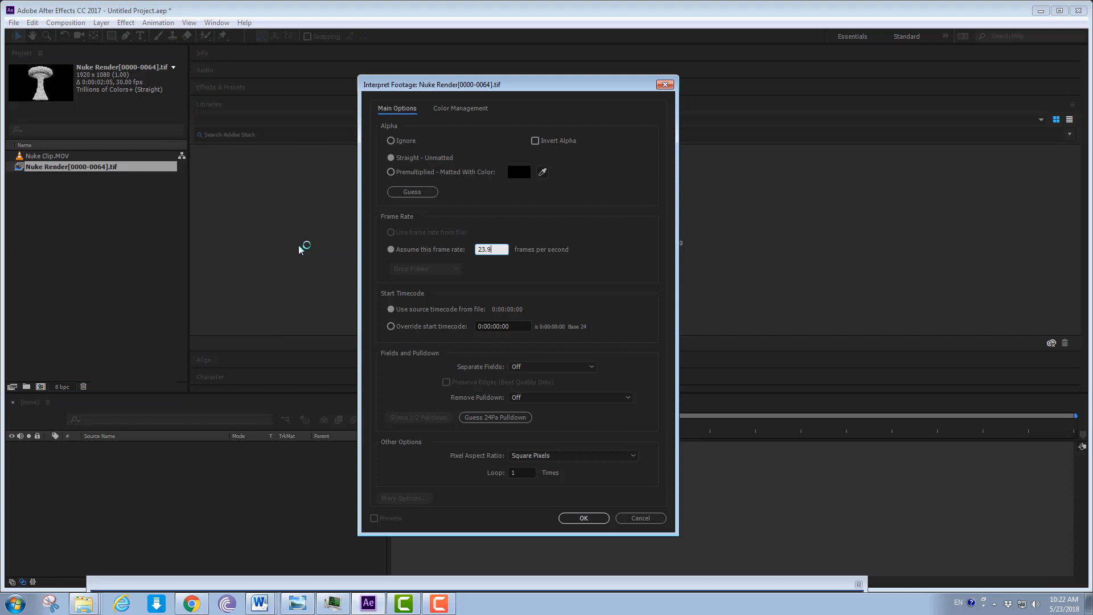
text(76)
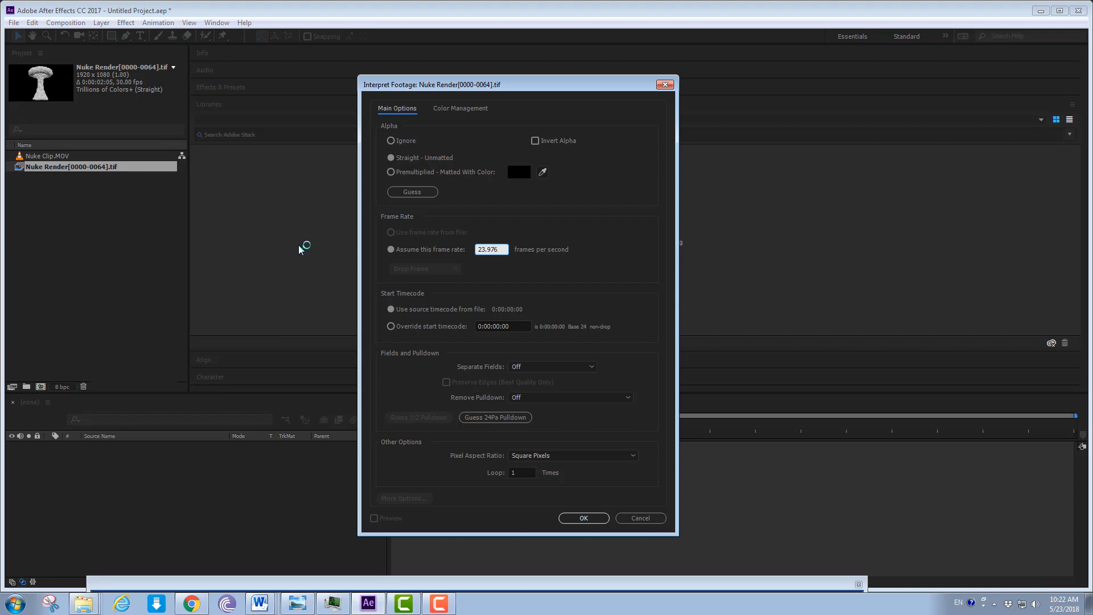
click(581, 518)
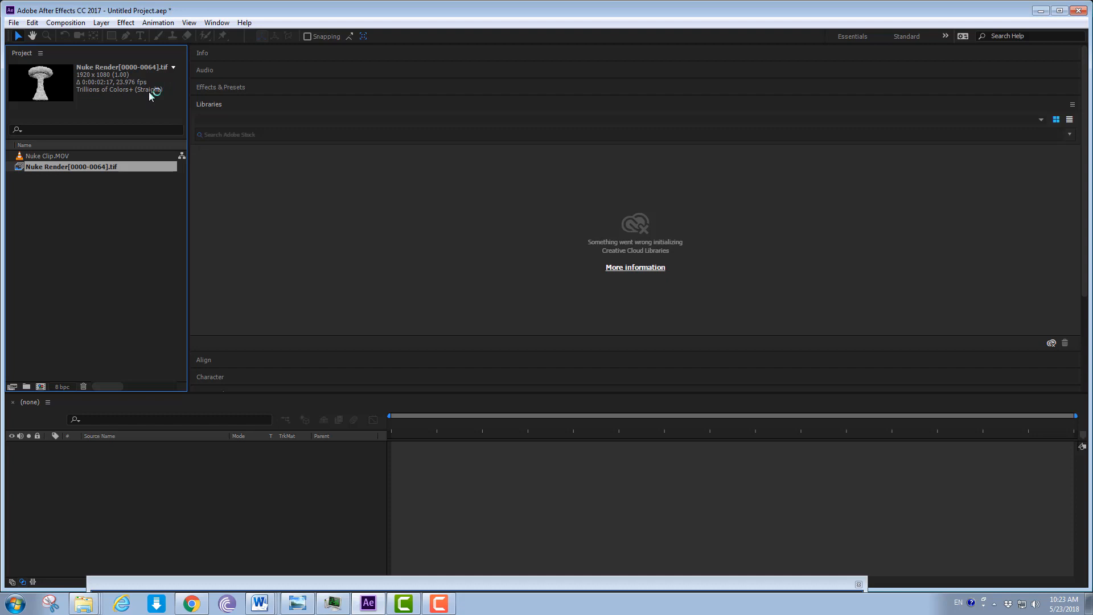
click(90, 216)
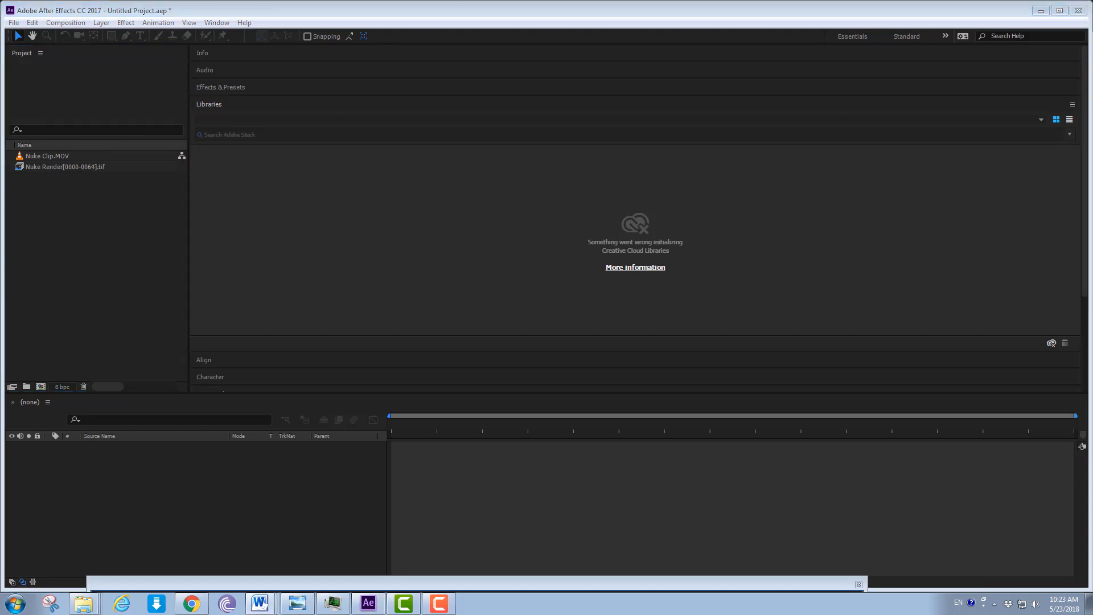
Step: Create a new composition from the Nuke Clip.MOV footage
click(49, 157)
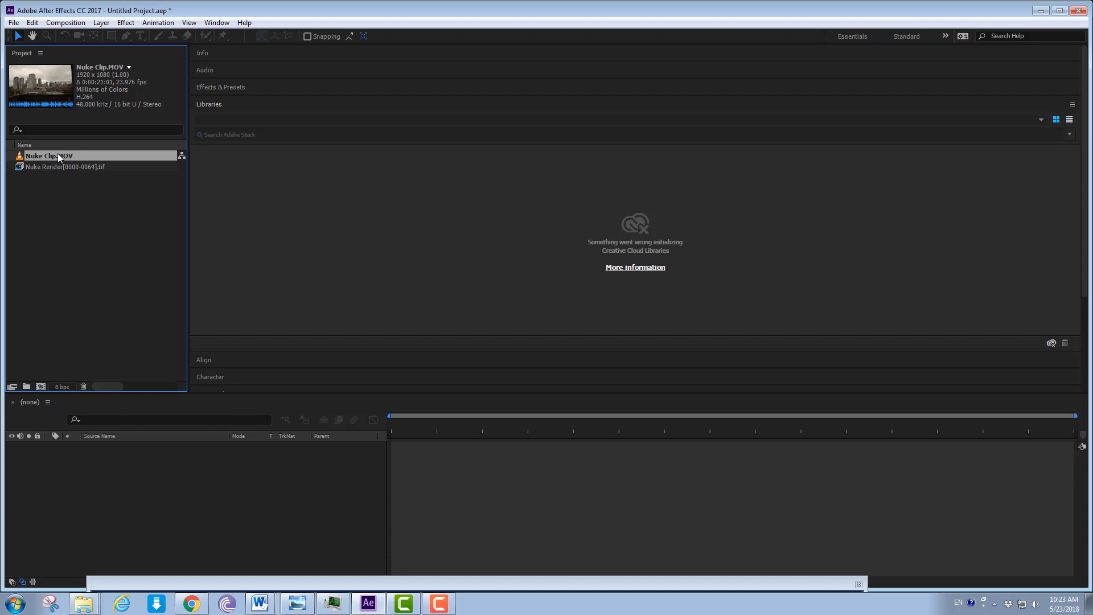
drag(59, 157, 41, 387)
drag(40, 387, 39, 386)
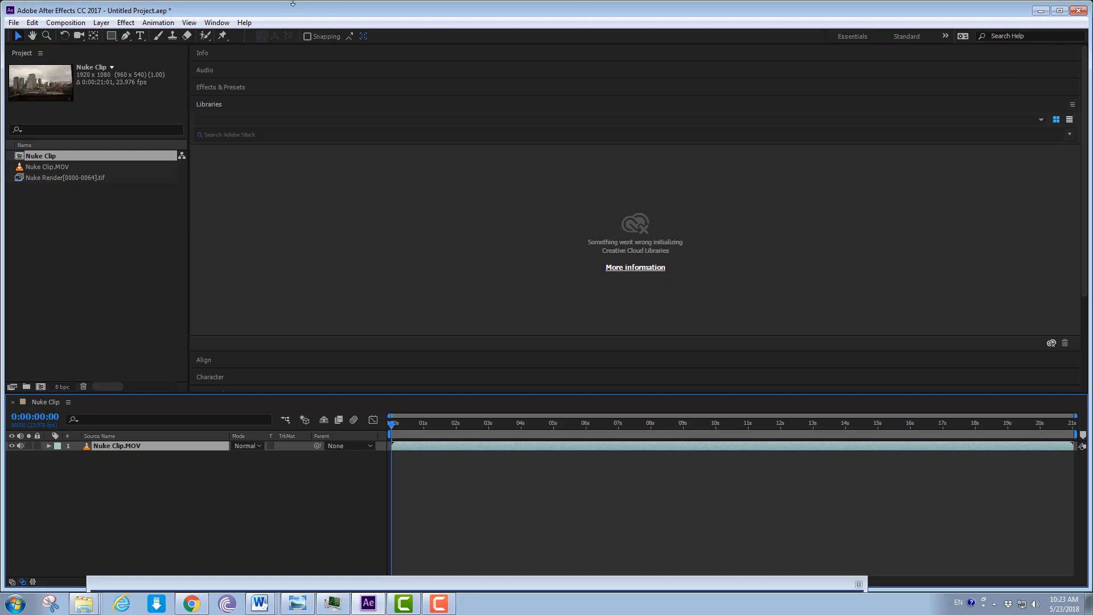
Step: Switch to the Standard workspace and enlarge the Effects & Presets panel upward
click(217, 22)
mouse_move(380, 21)
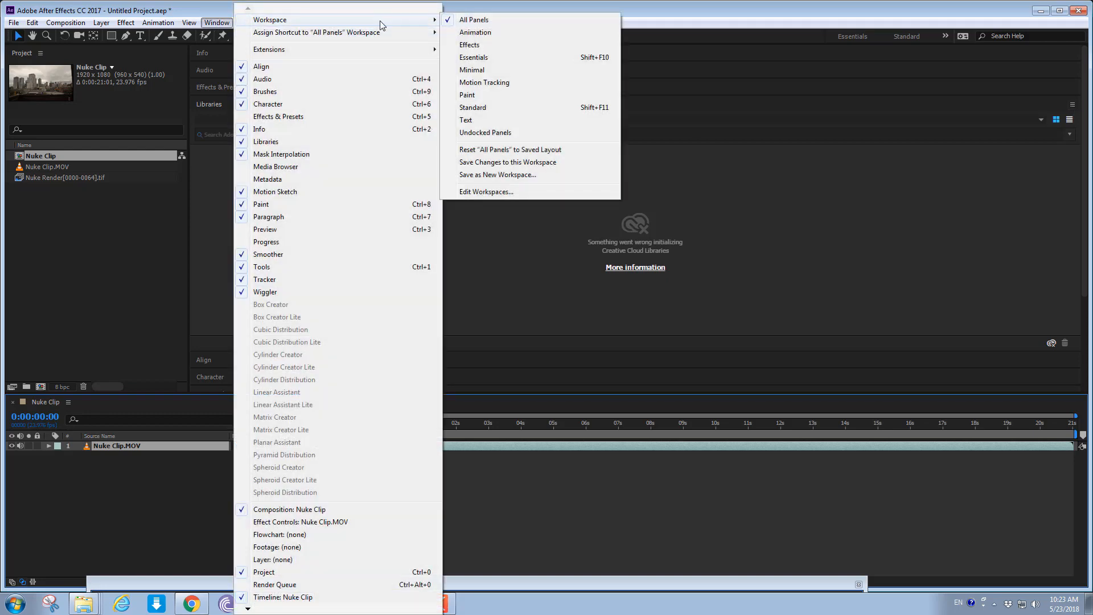
click(490, 106)
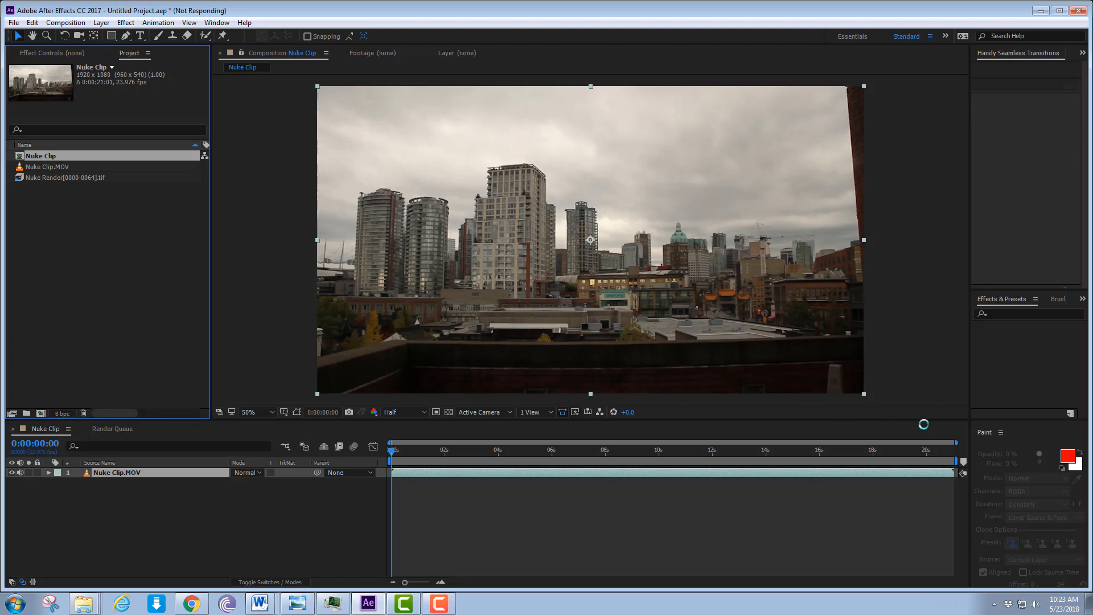
click(218, 22)
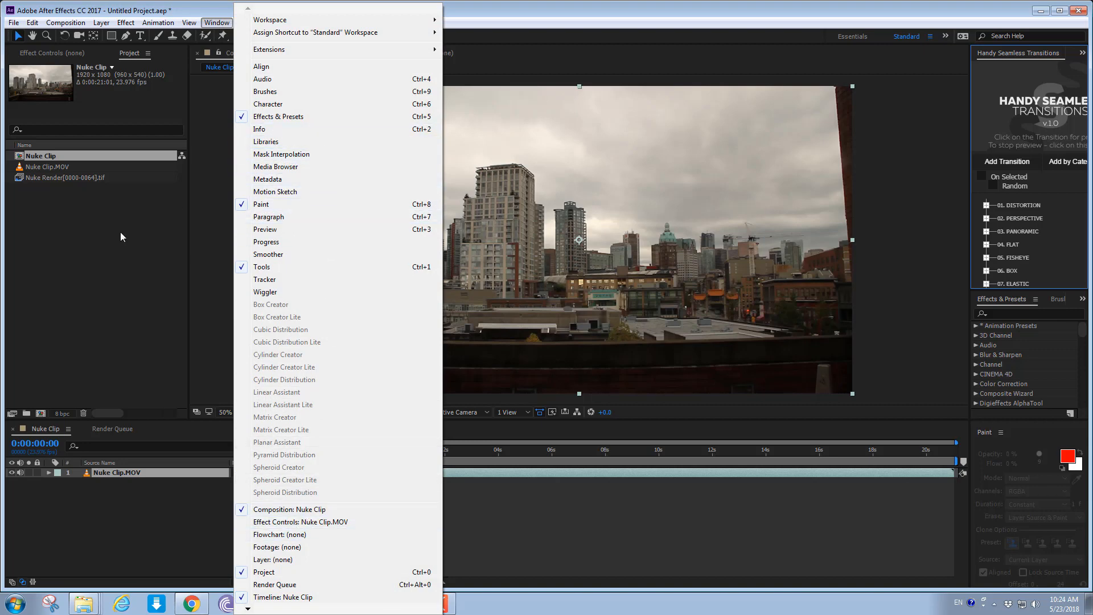
click(94, 272)
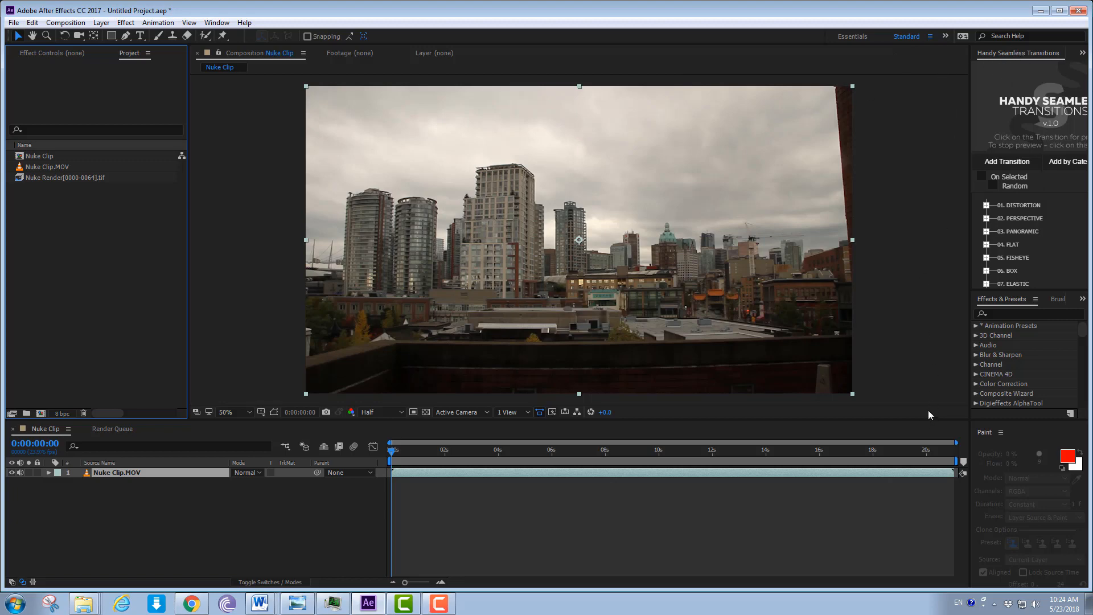
drag(1013, 290, 1009, 175)
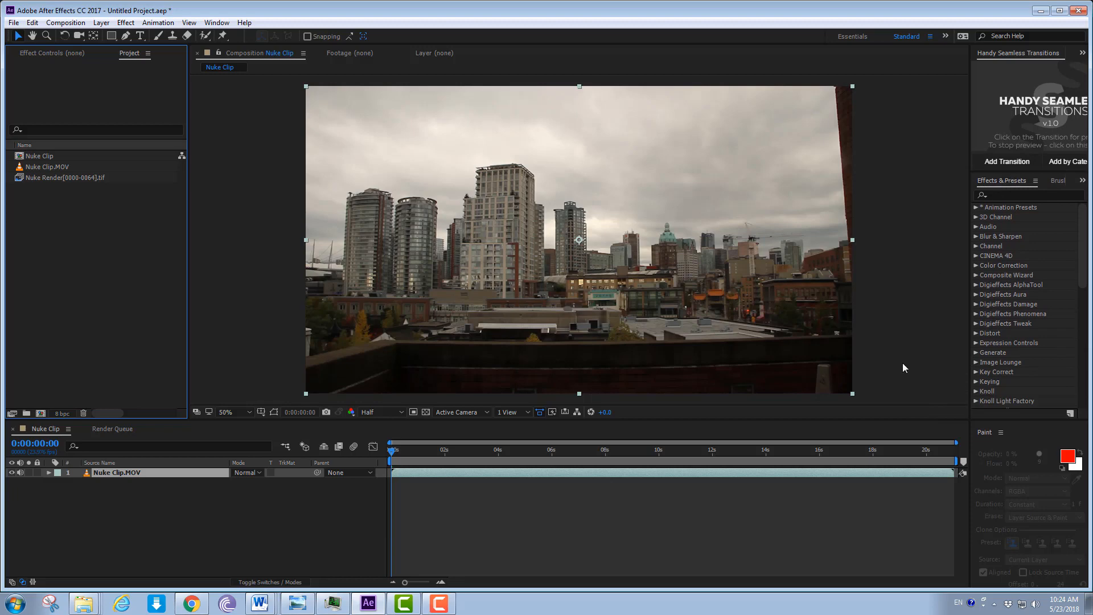
Step: Close the Paint panel so the timeline gets the full width of the workspace
right_click(975, 436)
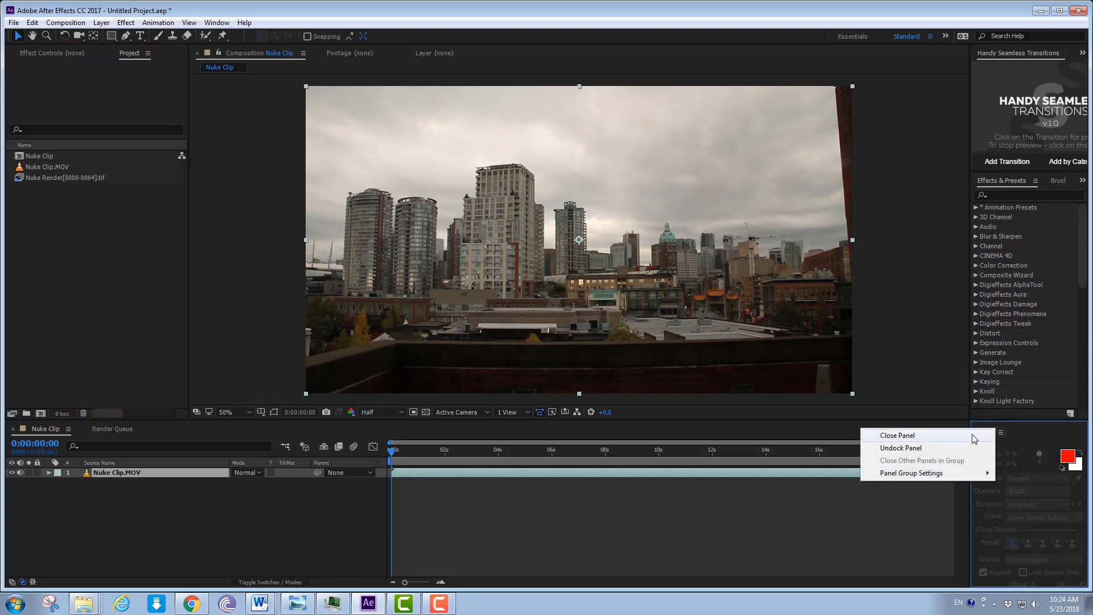
click(972, 435)
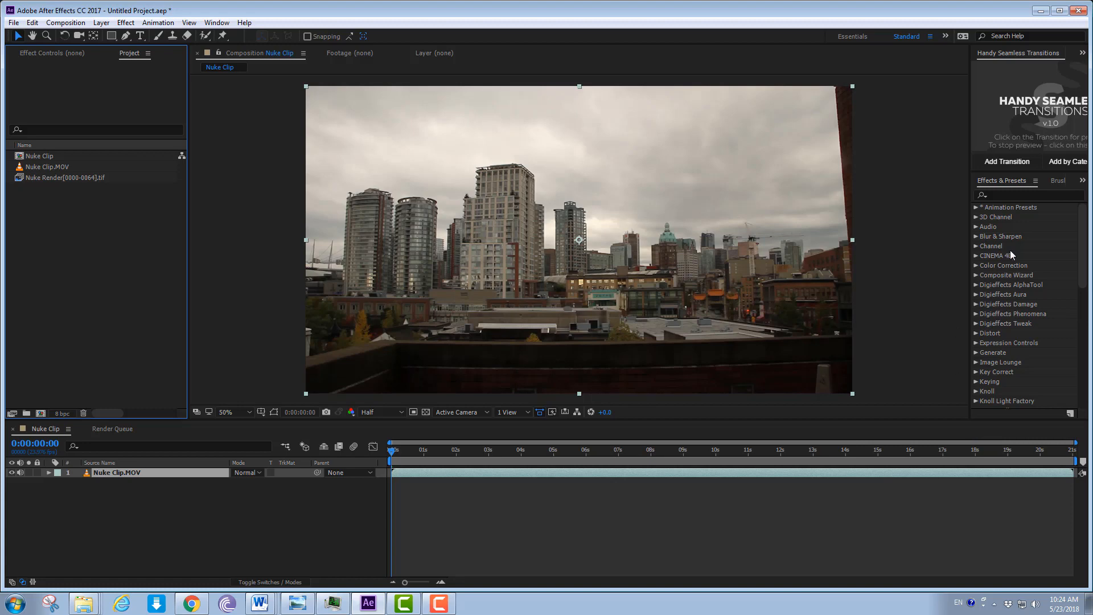
Step: Add the Nuke Render[0000-0064].tif sequence as a layer above Nuke Clip.MOV, starting at 0:00, and scrub through the composition
click(55, 177)
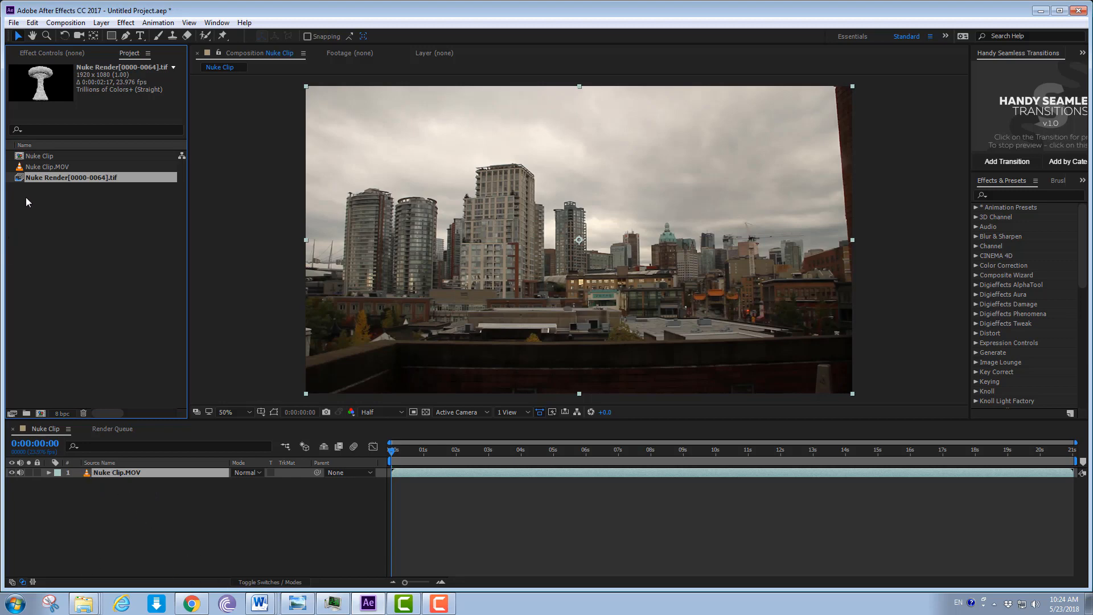
drag(45, 179, 148, 470)
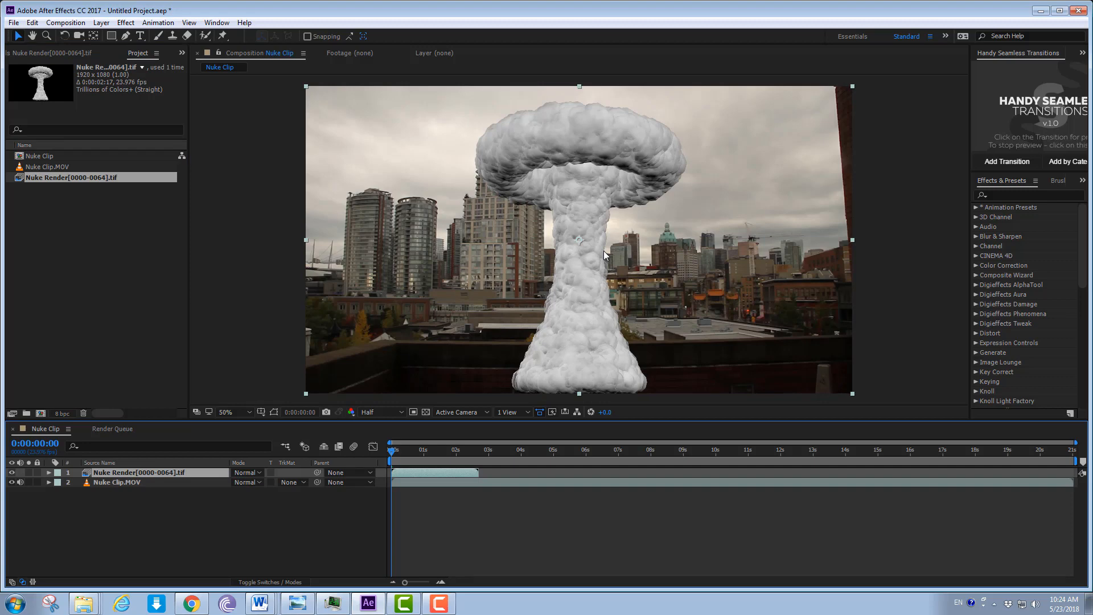
drag(599, 450, 1076, 463)
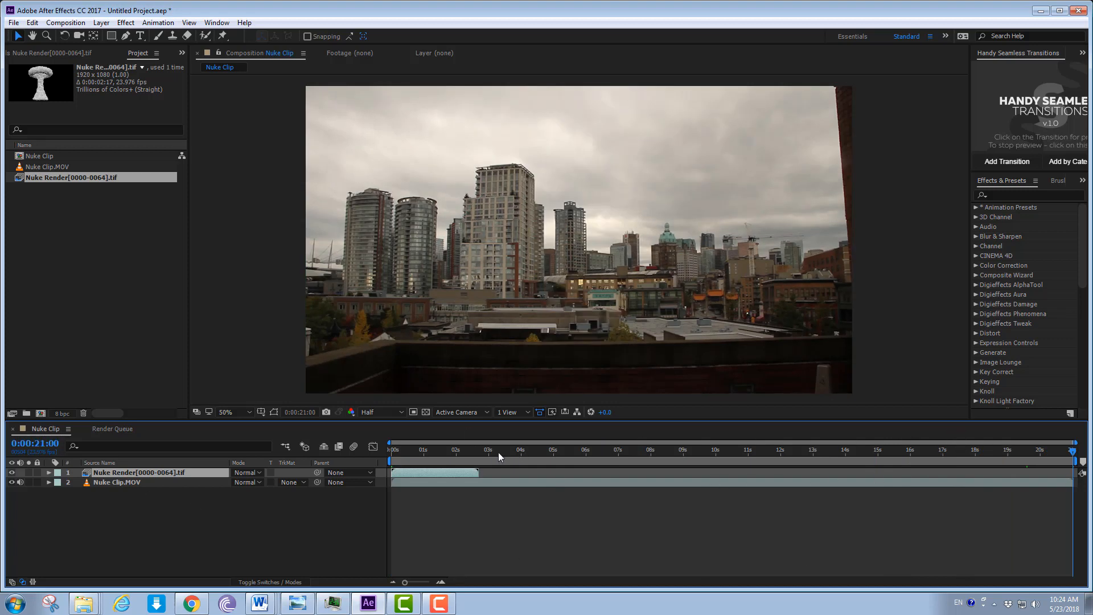
drag(398, 452, 340, 453)
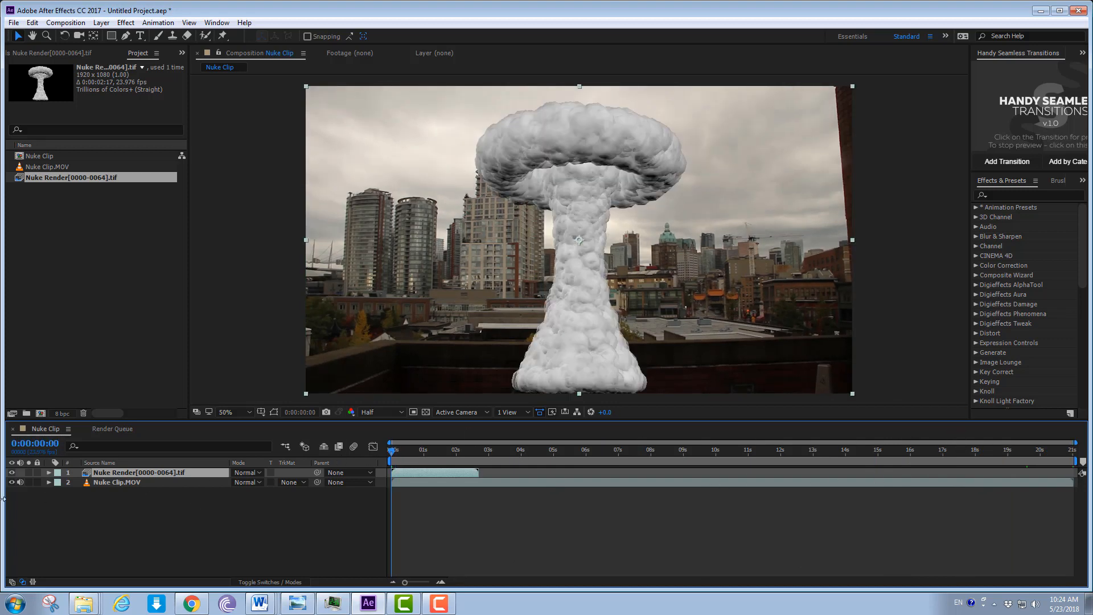
Step: Hide the Nuke Render layer and set the composition's preview resolution to Third
click(12, 472)
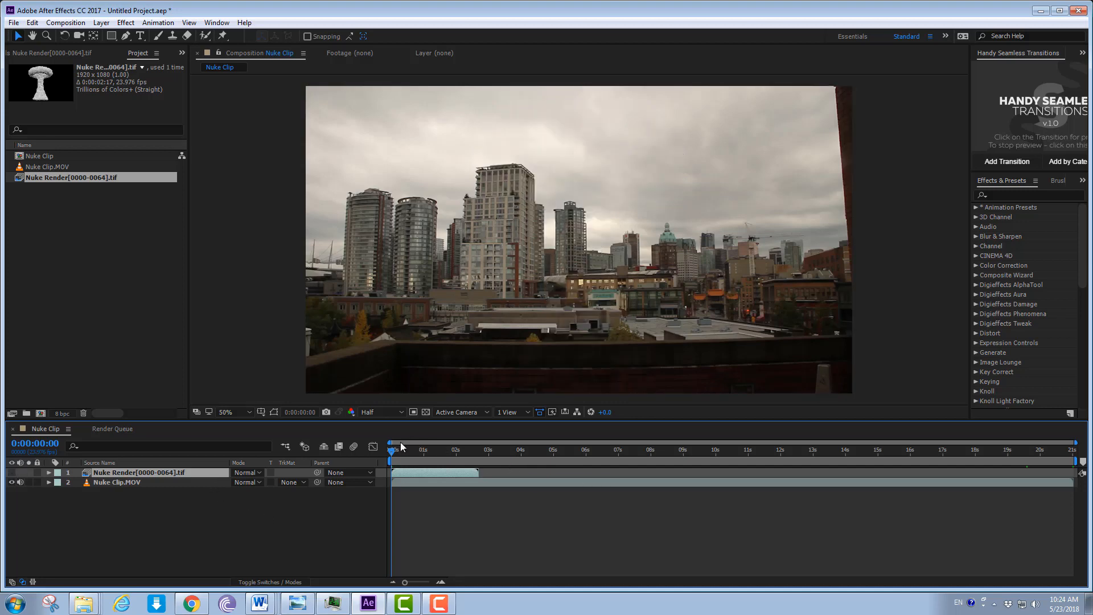
drag(391, 453, 351, 450)
click(398, 412)
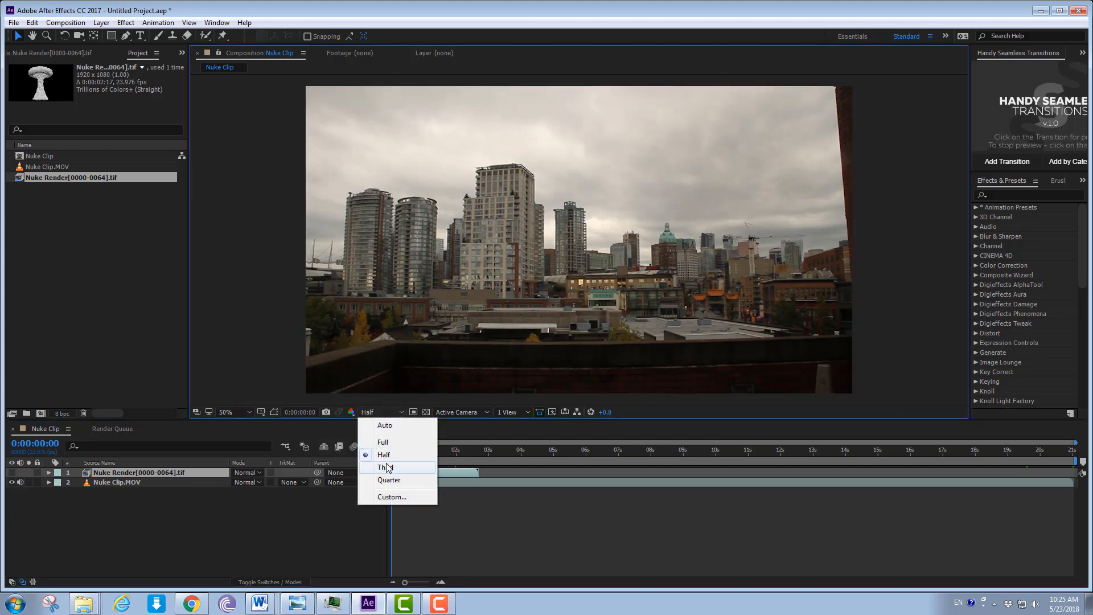
click(386, 467)
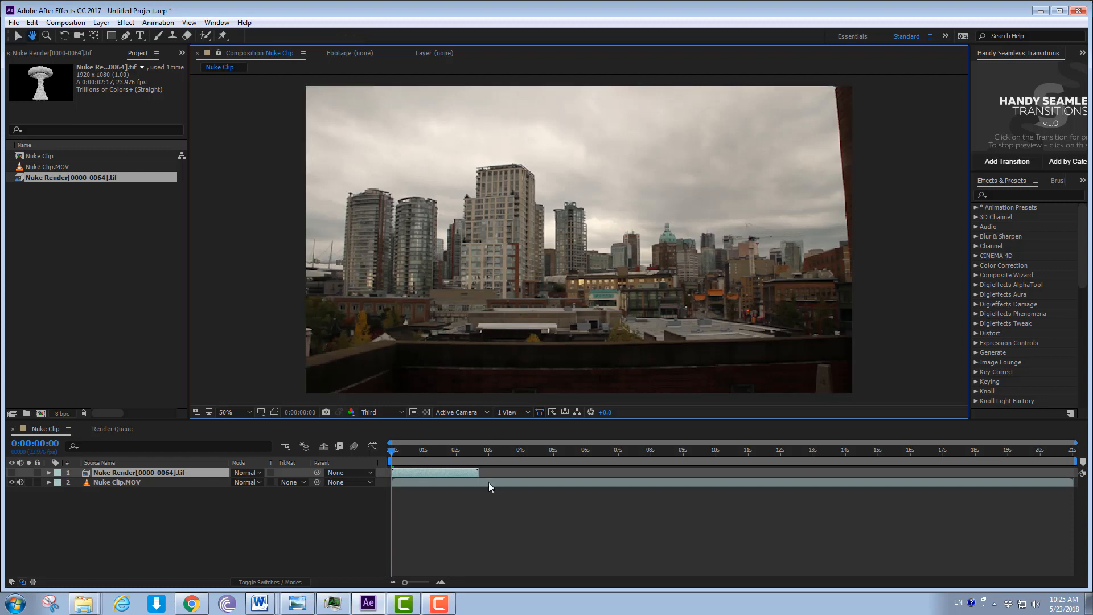
Step: Preview the city clip, return to the start of the composition and show the Nuke Render layer again
key(space)
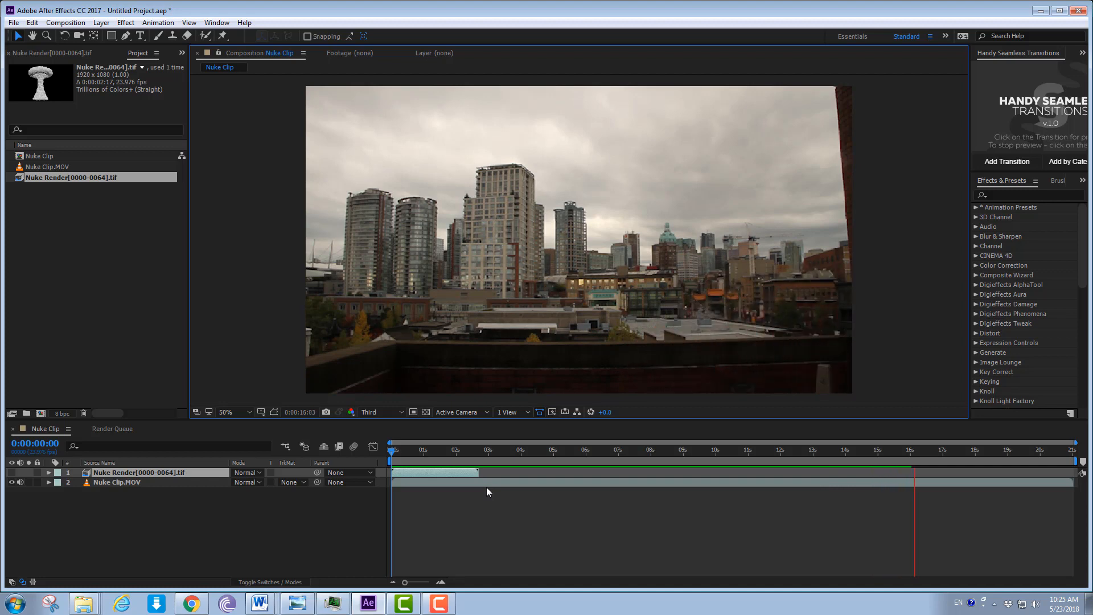
key(space)
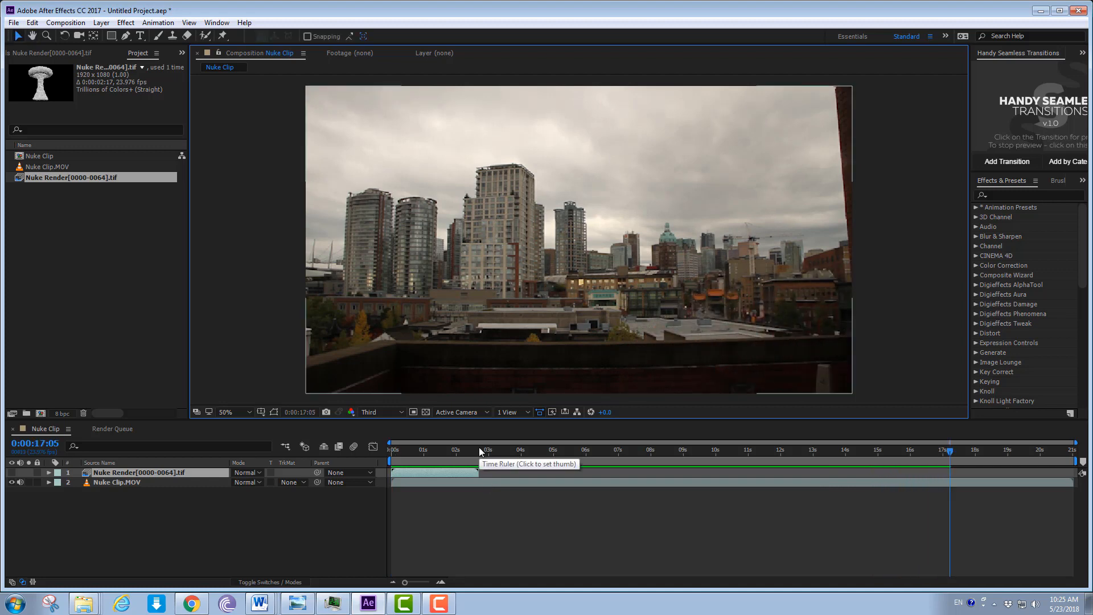
click(398, 449)
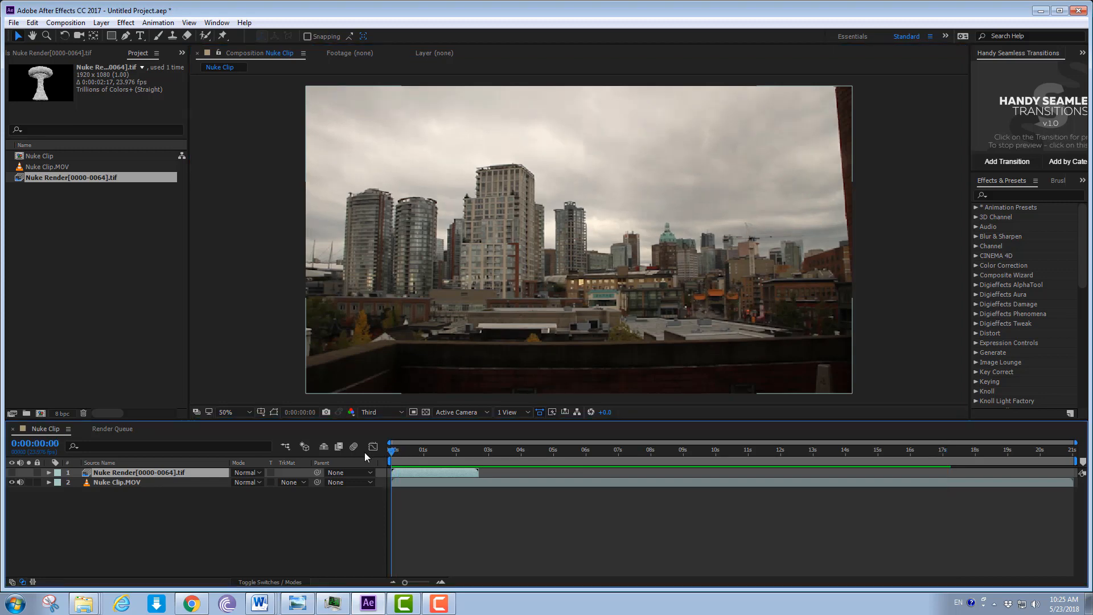
click(12, 473)
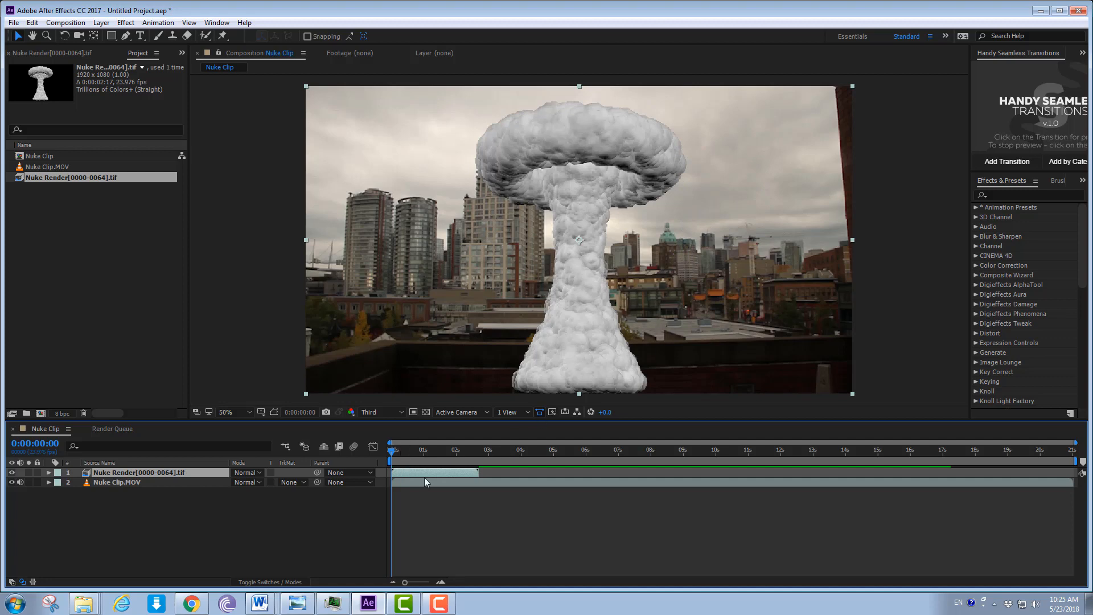
Step: Try starting the Nuke Render layer at about 9 seconds, with the mushroom cloud raised above the skyline near the man
drag(399, 449, 661, 456)
drag(442, 474, 660, 473)
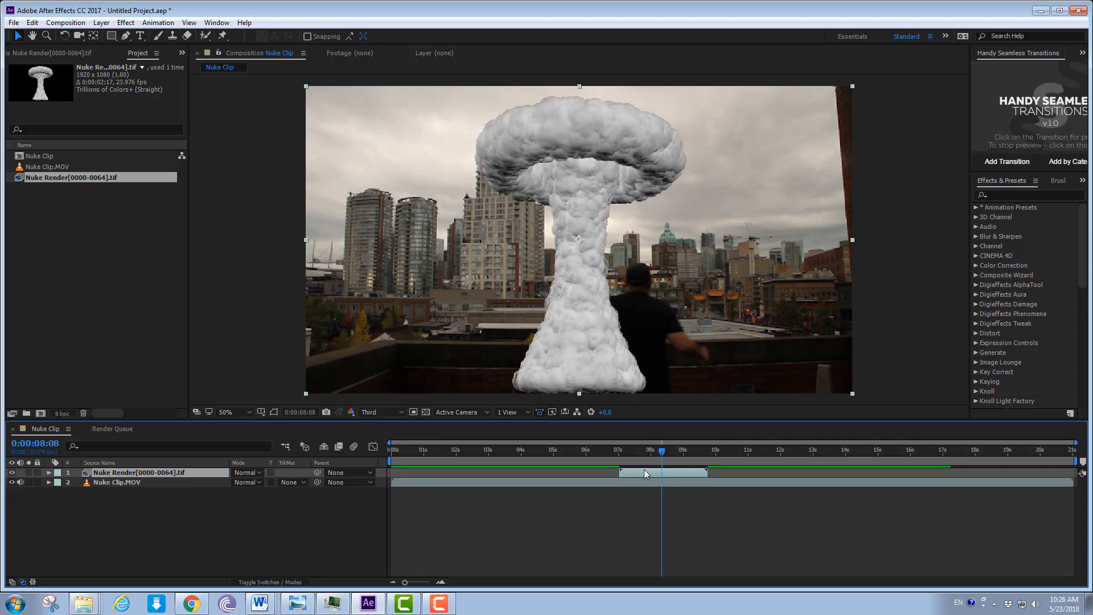
drag(570, 346, 682, 211)
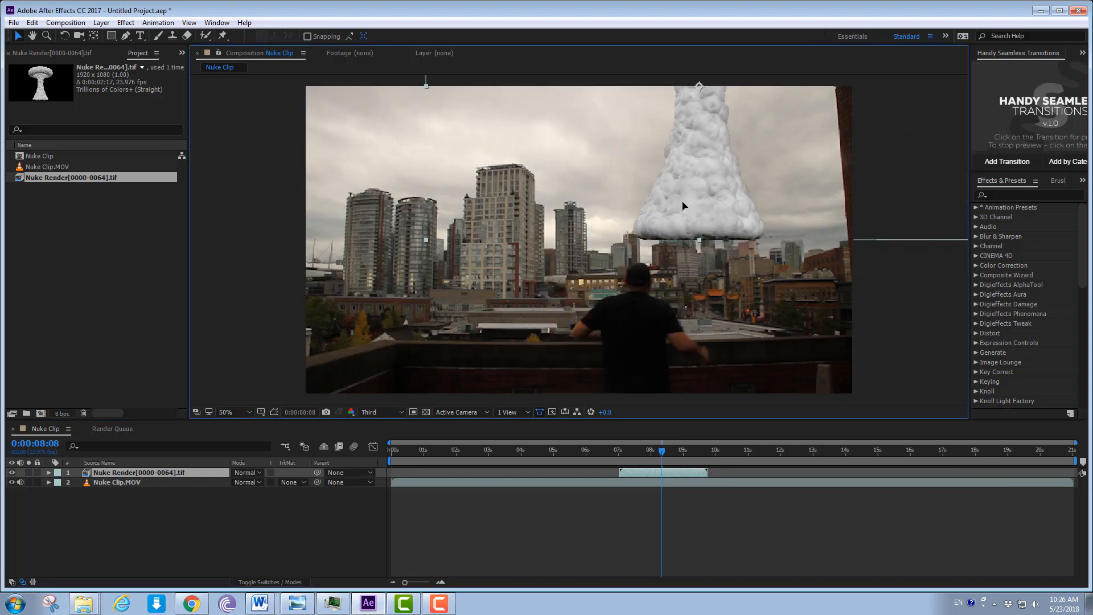
drag(662, 450, 730, 448)
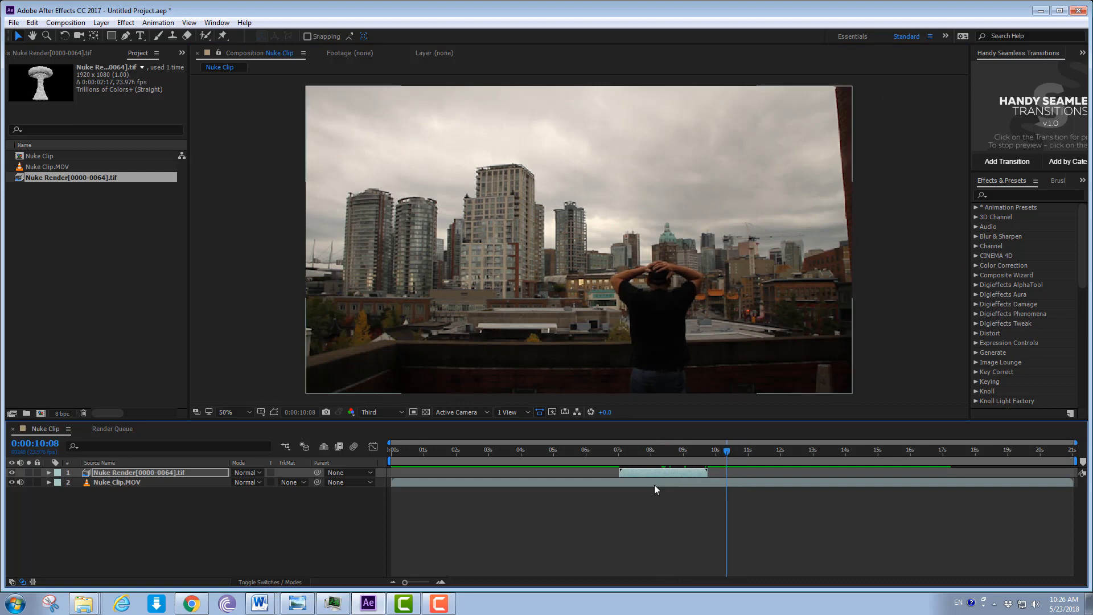
drag(656, 473, 718, 473)
mouse_move(698, 221)
mouse_down()
mouse_move(712, 224)
mouse_move(691, 223)
mouse_up()
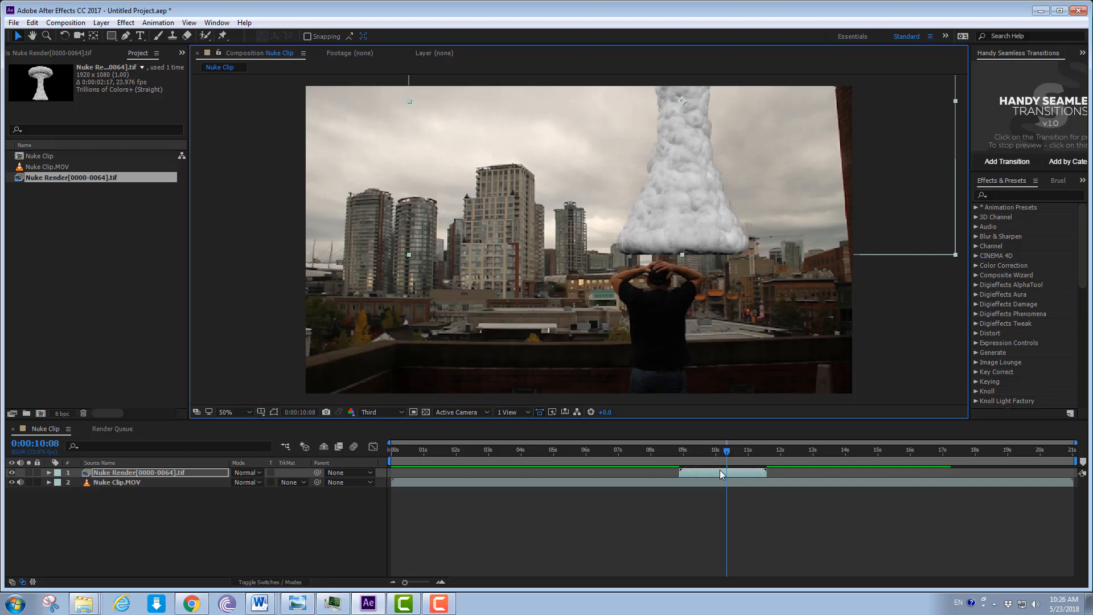
Step: Move the Nuke Render layer back to start at 0:00 and recenter the mushroom cloud horizontally in the frame
drag(722, 474, 414, 471)
click(409, 449)
click(388, 454)
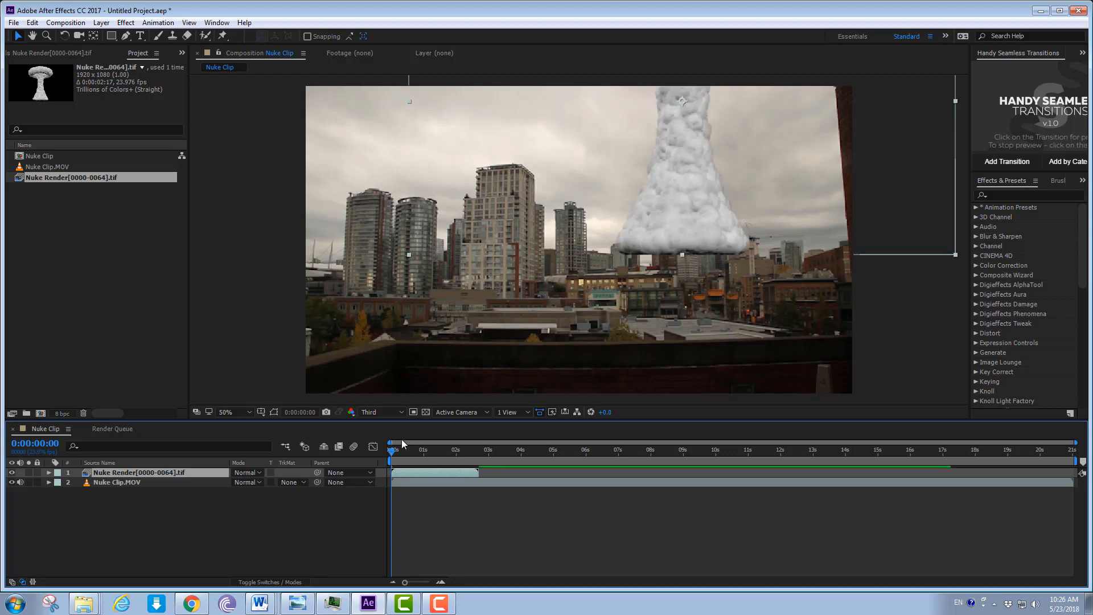
drag(679, 210, 576, 324)
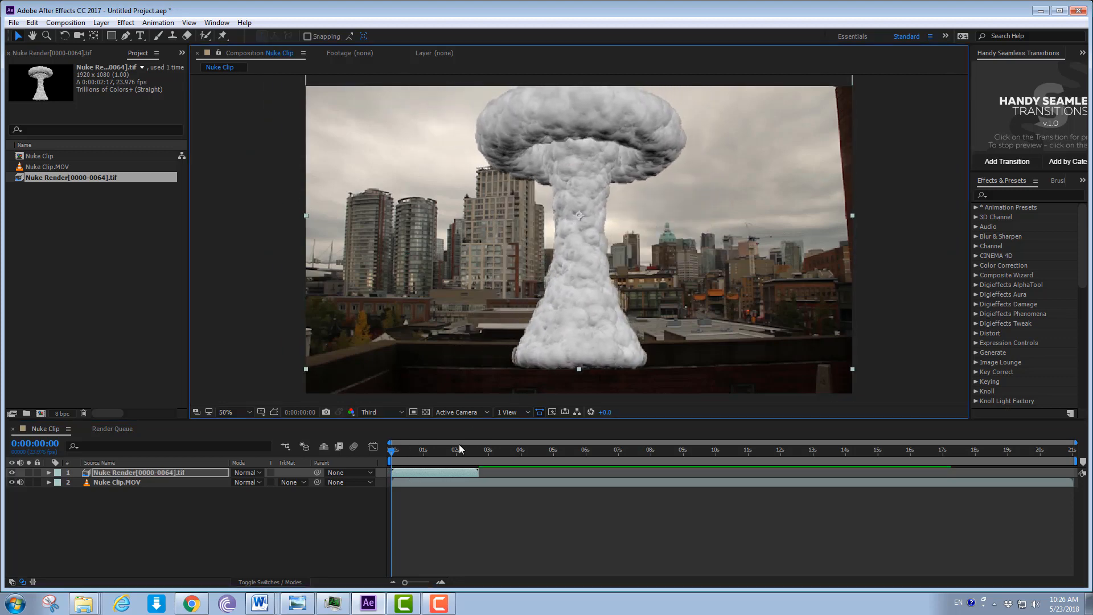
drag(418, 453, 396, 473)
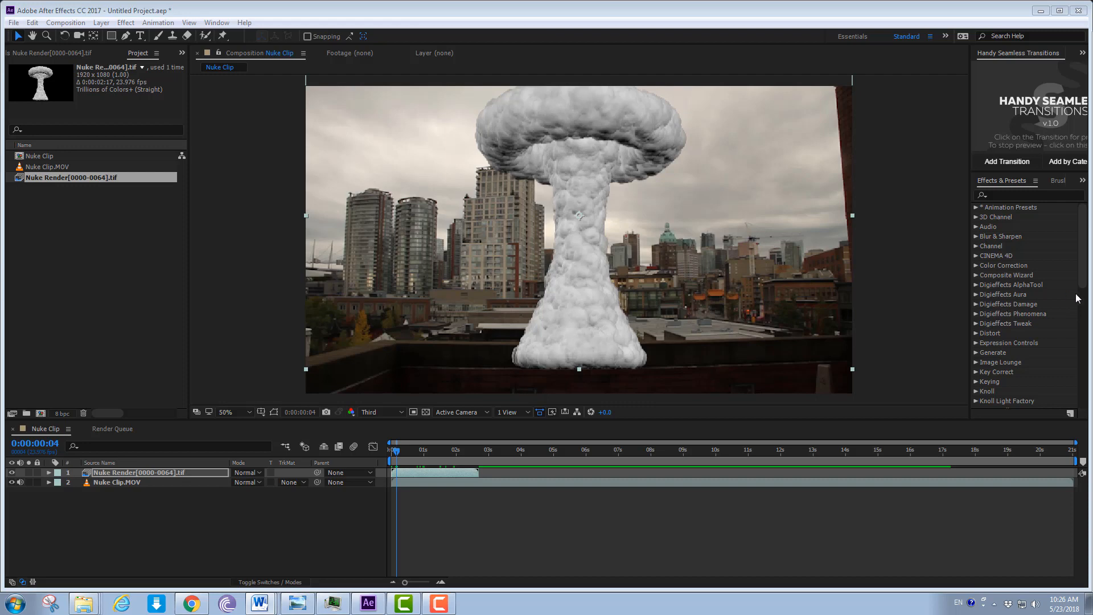
Step: Enable time remapping on the Nuke Render layer
right_click(136, 473)
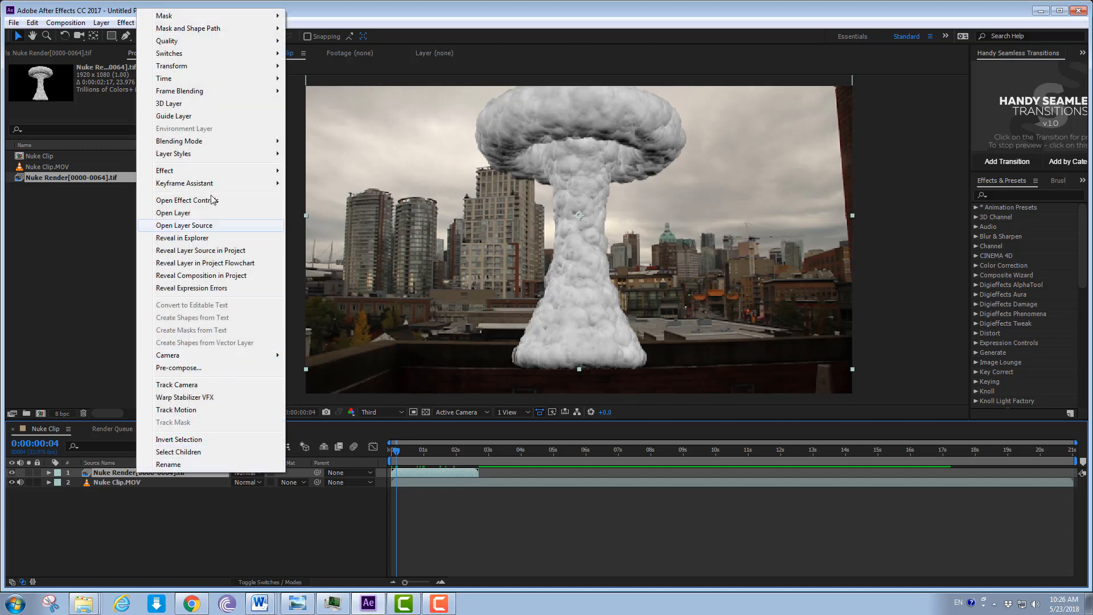
mouse_move(210, 79)
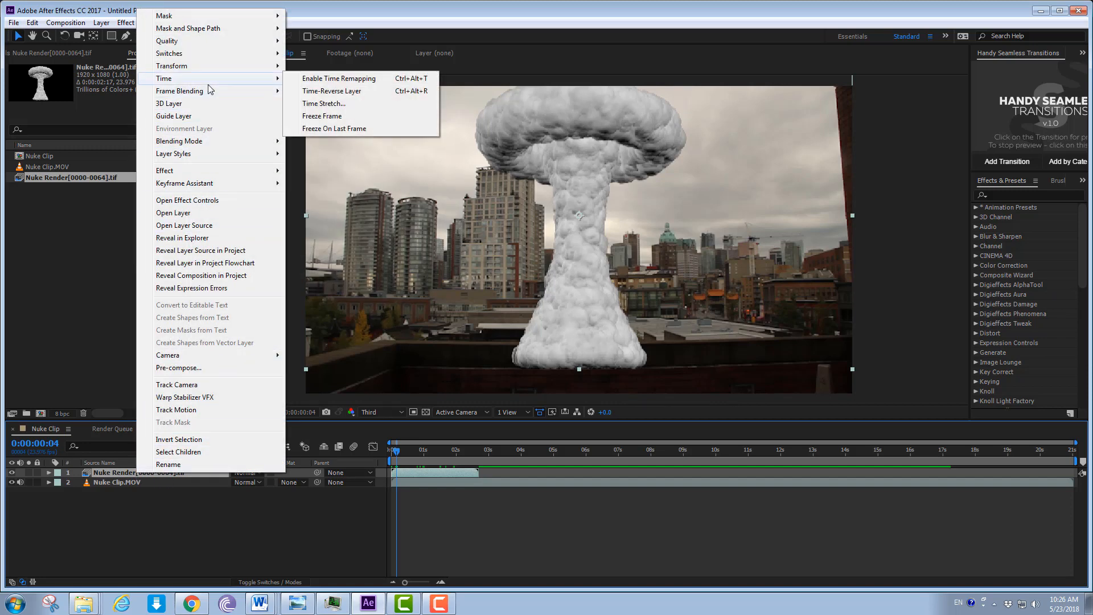
click(329, 81)
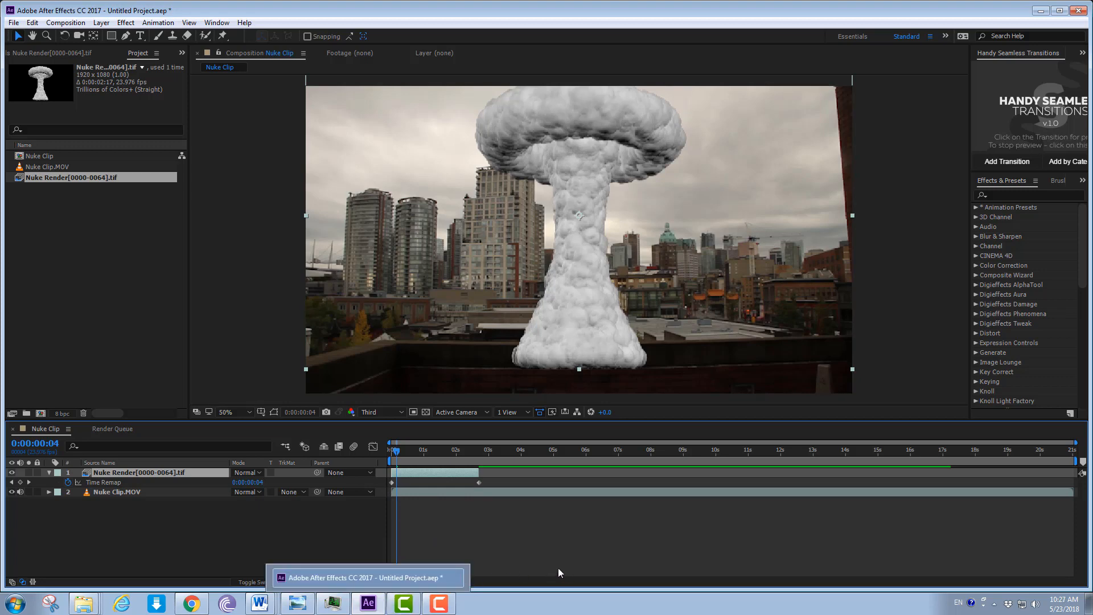
Step: View the Nuke Render layer in its own layer viewer, check the footage viewer, and return to the Nuke Clip composition
double_click(125, 473)
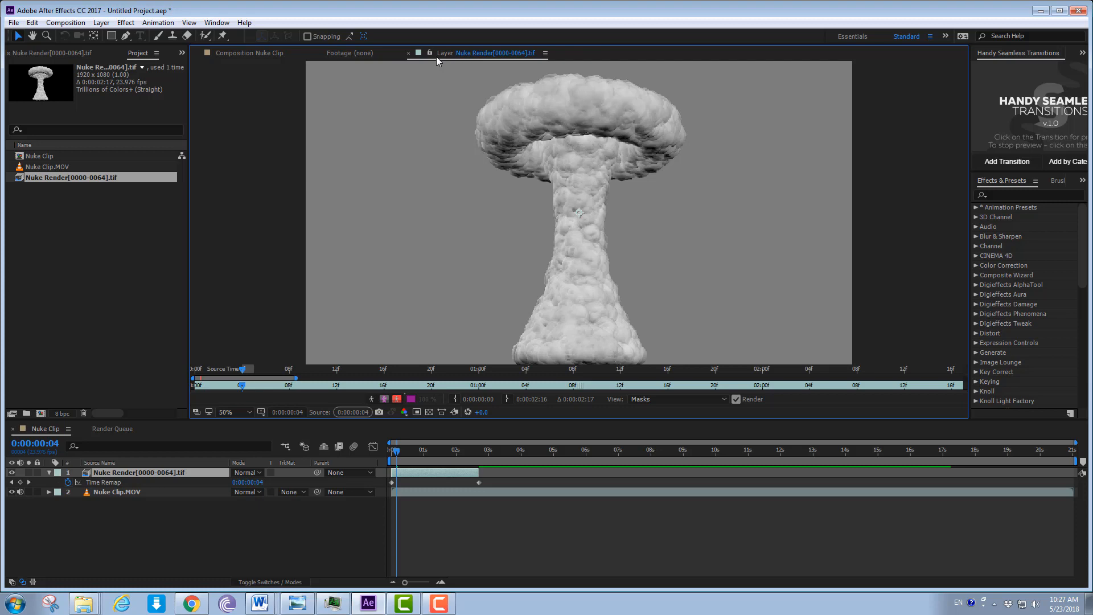
click(347, 54)
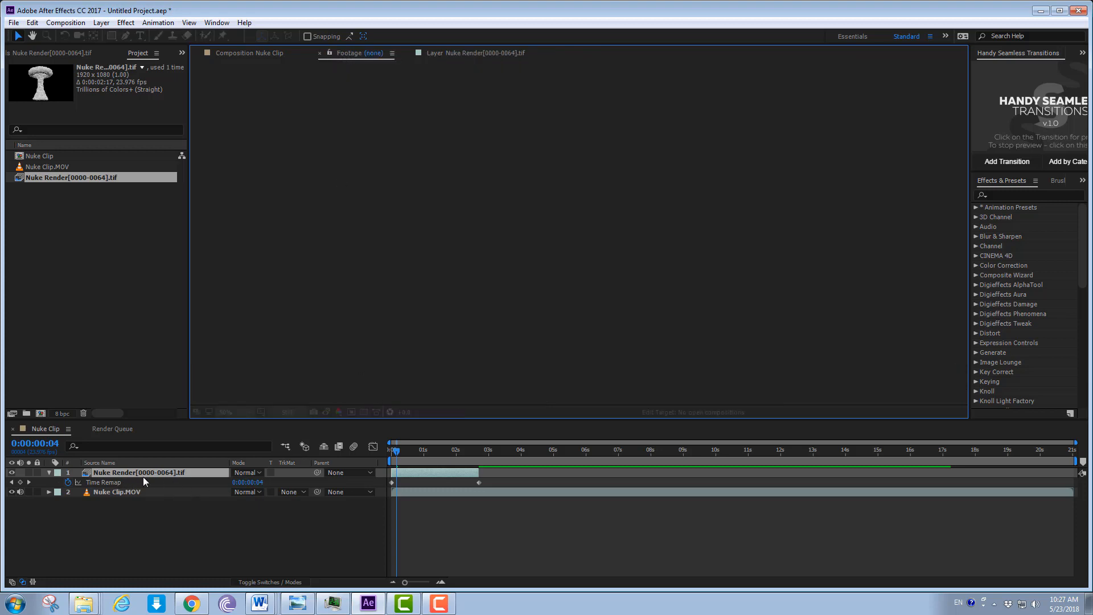
click(235, 52)
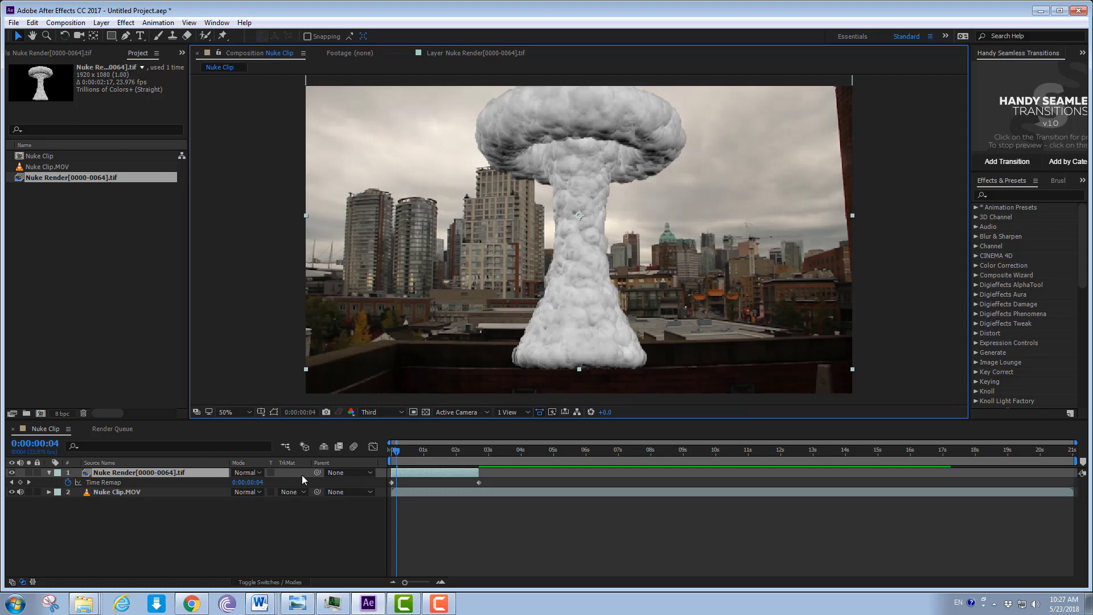
Step: Extend the Nuke Render layer's out point to the end of the composition and shift the mushroom cloud slightly down
mouse_move(477, 482)
drag(498, 471, 1073, 482)
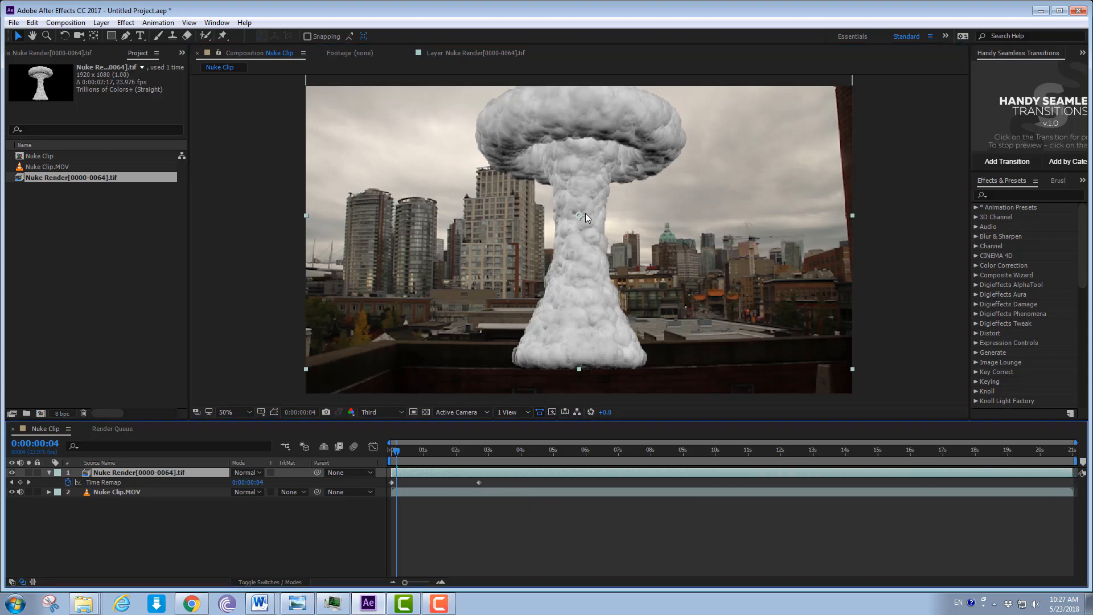
drag(586, 213, 587, 222)
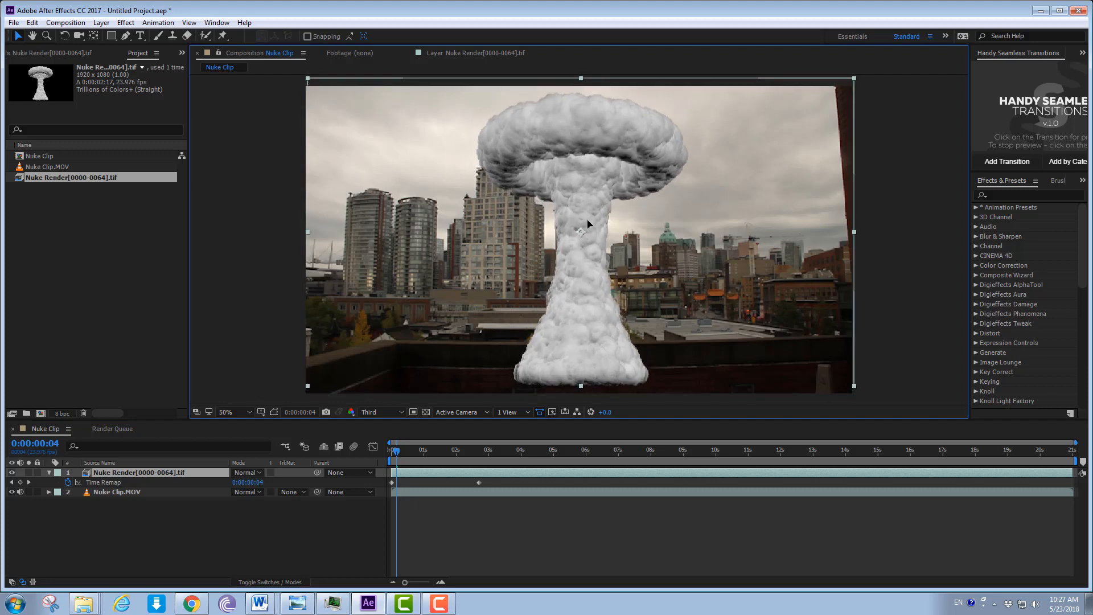
Step: Move the last Time Remap keyframe of the Nuke Render layer to the very end of the composition, extending the layer with it
click(396, 449)
drag(396, 449, 775, 493)
key(Home)
drag(1055, 488, 1074, 488)
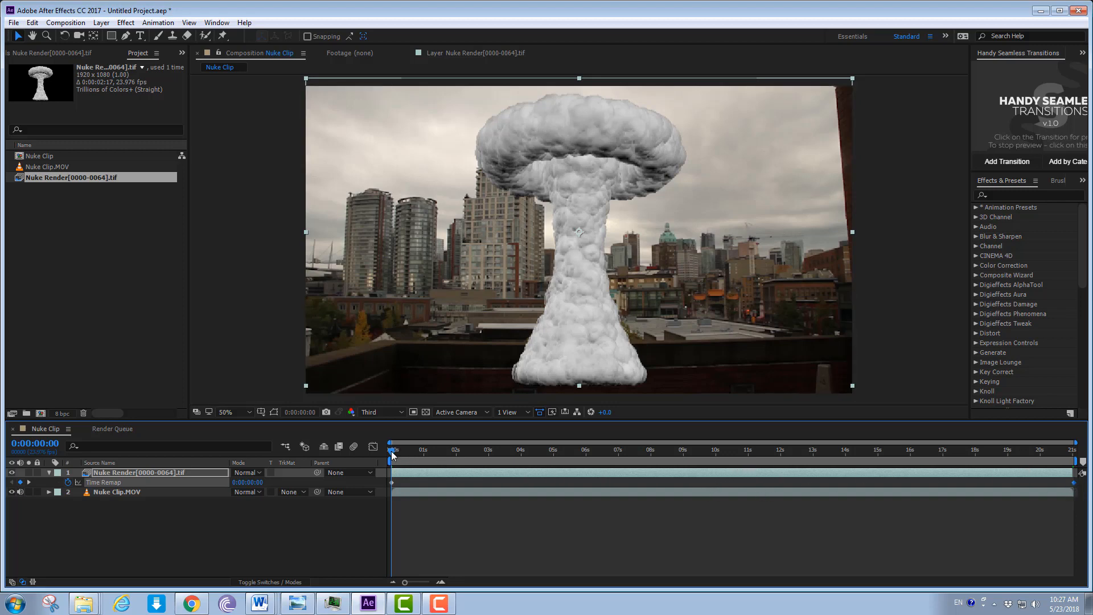
drag(391, 454, 997, 488)
drag(1080, 493, 1087, 462)
click(1072, 484)
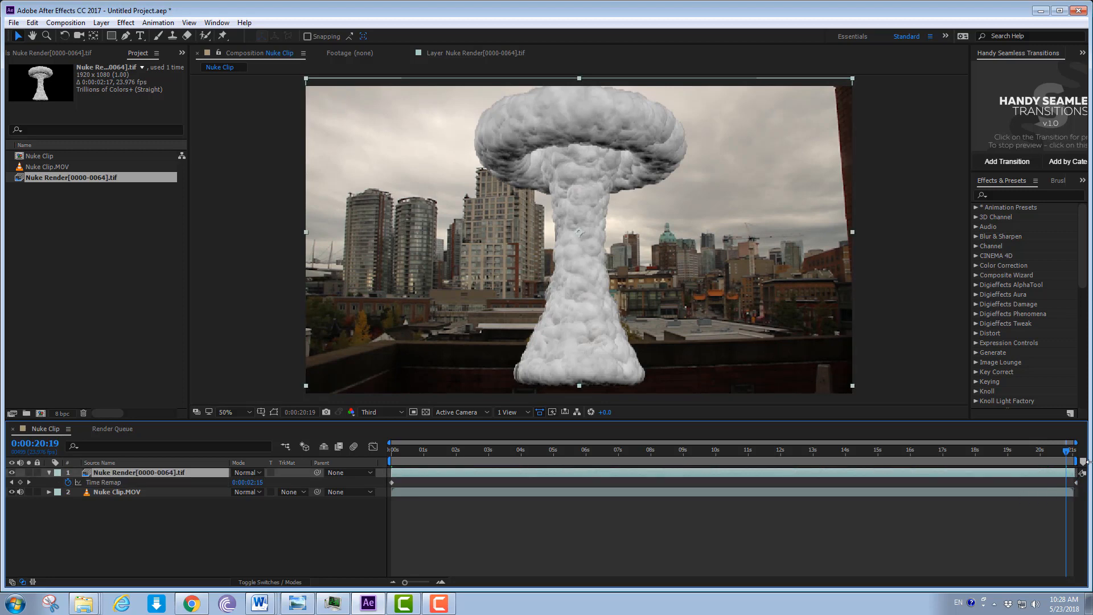
Step: Compare the slowed mushroom cloud at about 10 seconds, at the start and at the end of the composition
click(725, 451)
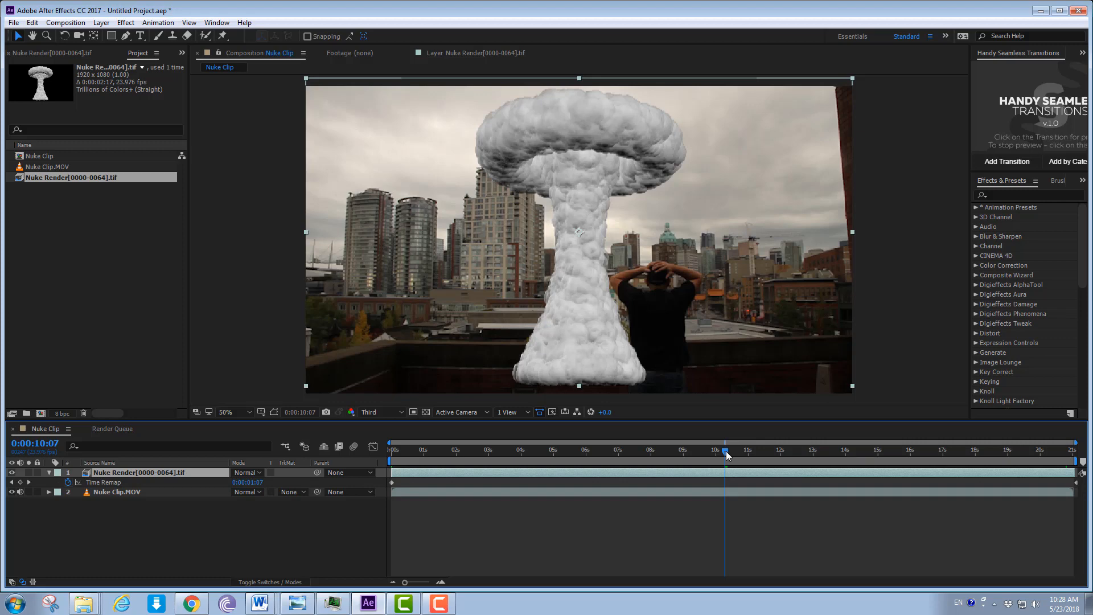
key(Home)
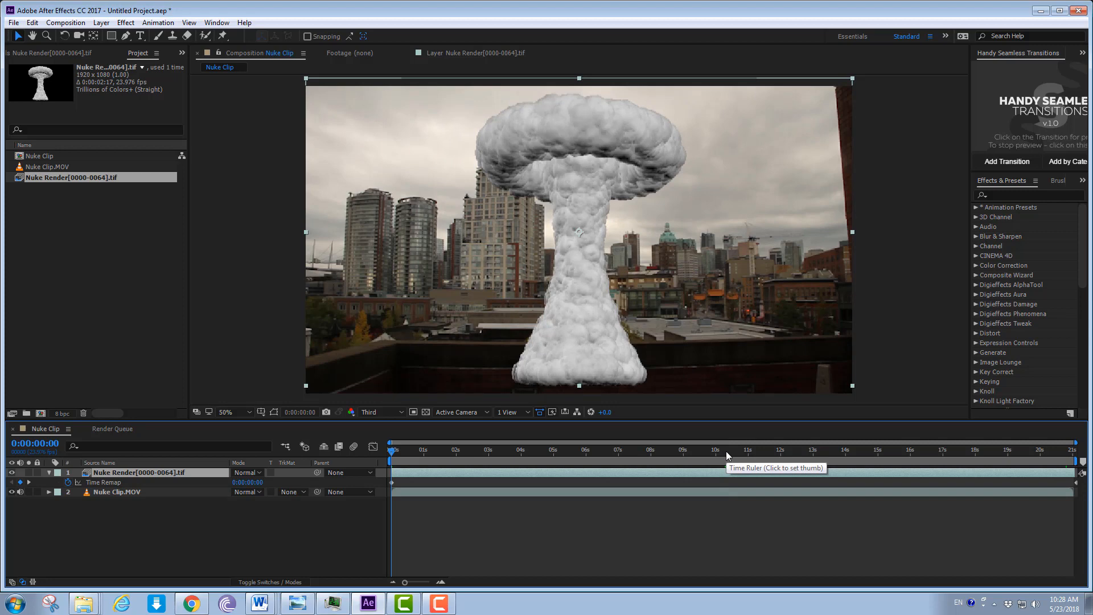
key(End)
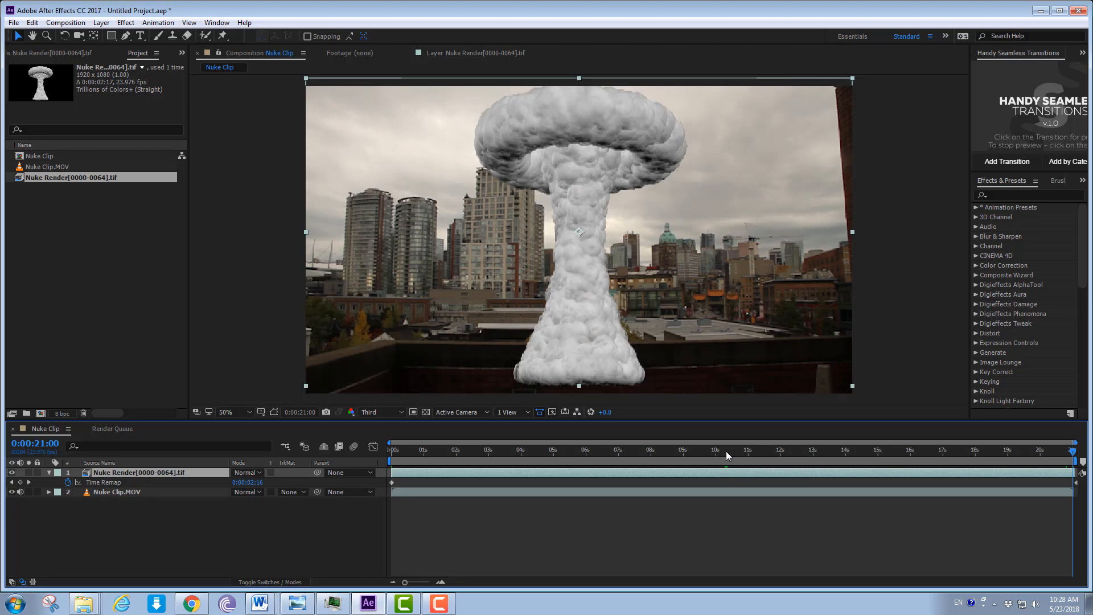
key(Home)
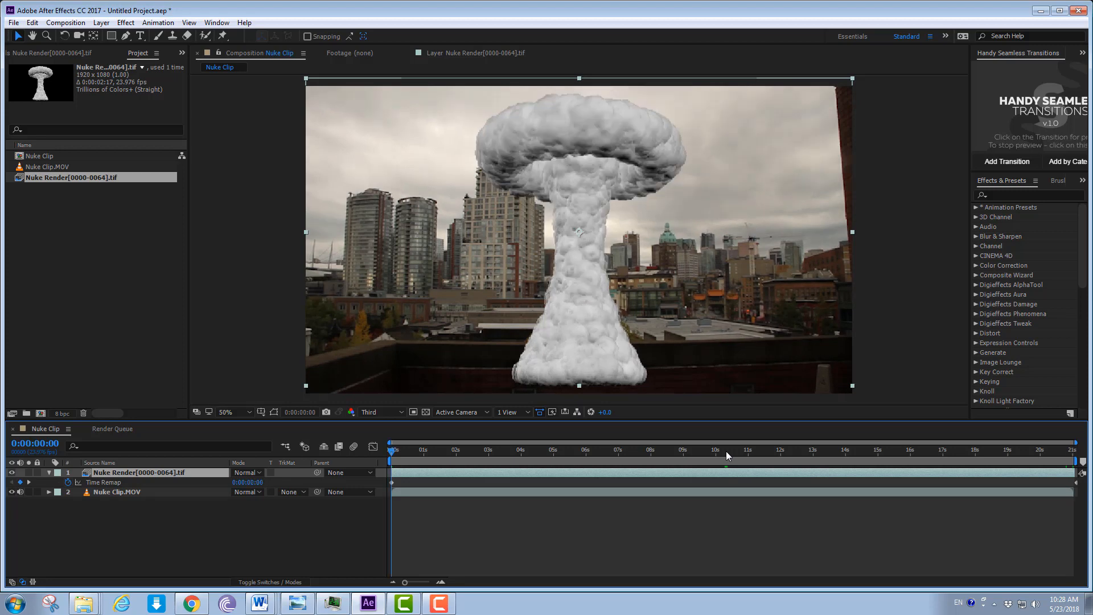
key(End)
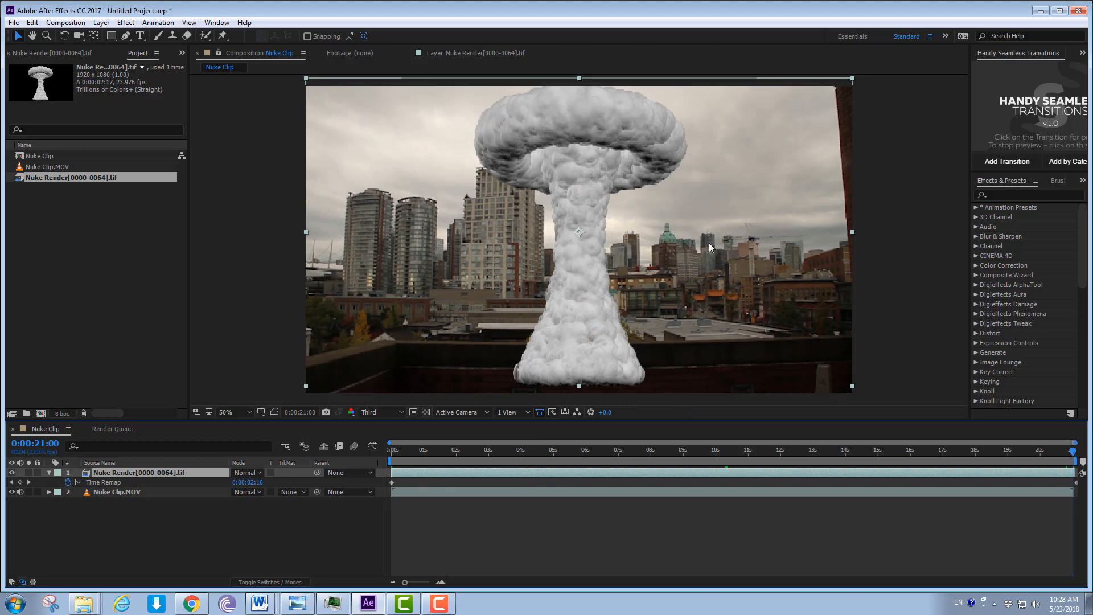
Step: Save the project as Untitled Project in the EVT3 Original Project Files folder
click(14, 23)
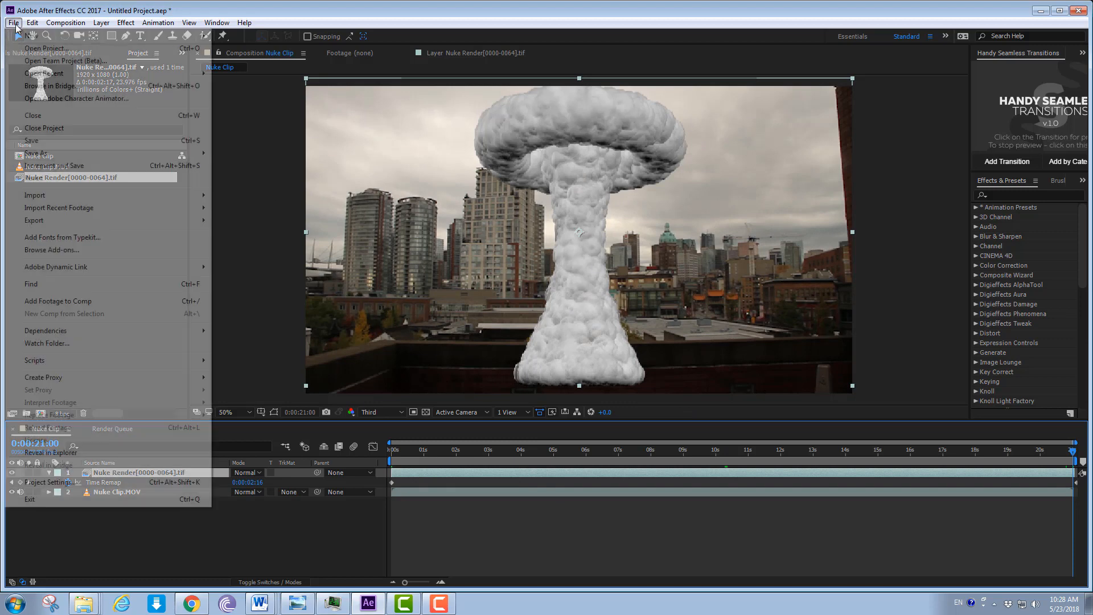
mouse_move(159, 152)
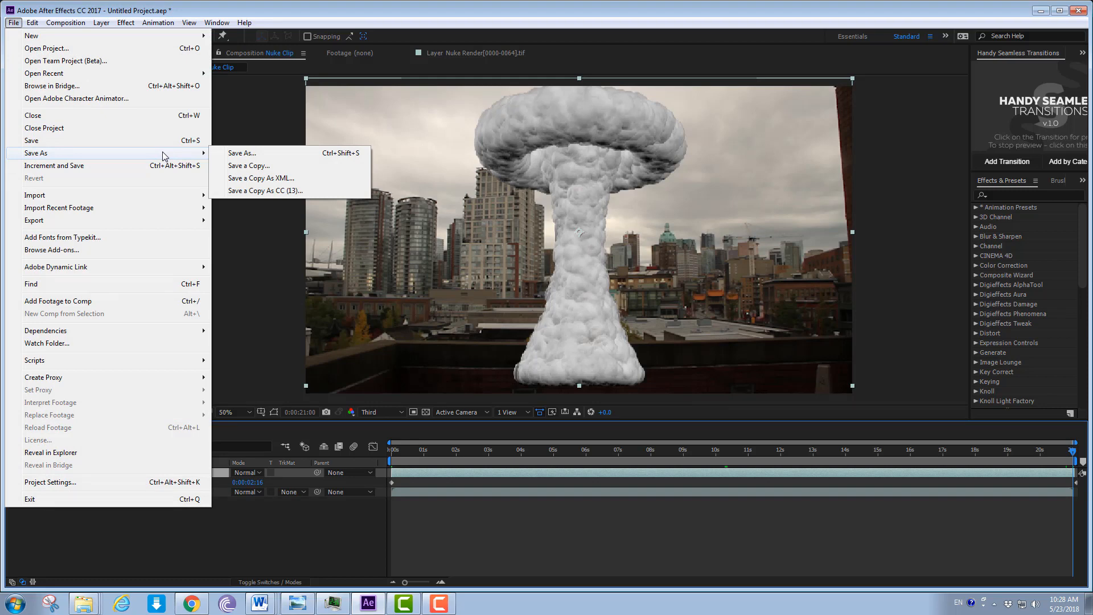
click(253, 154)
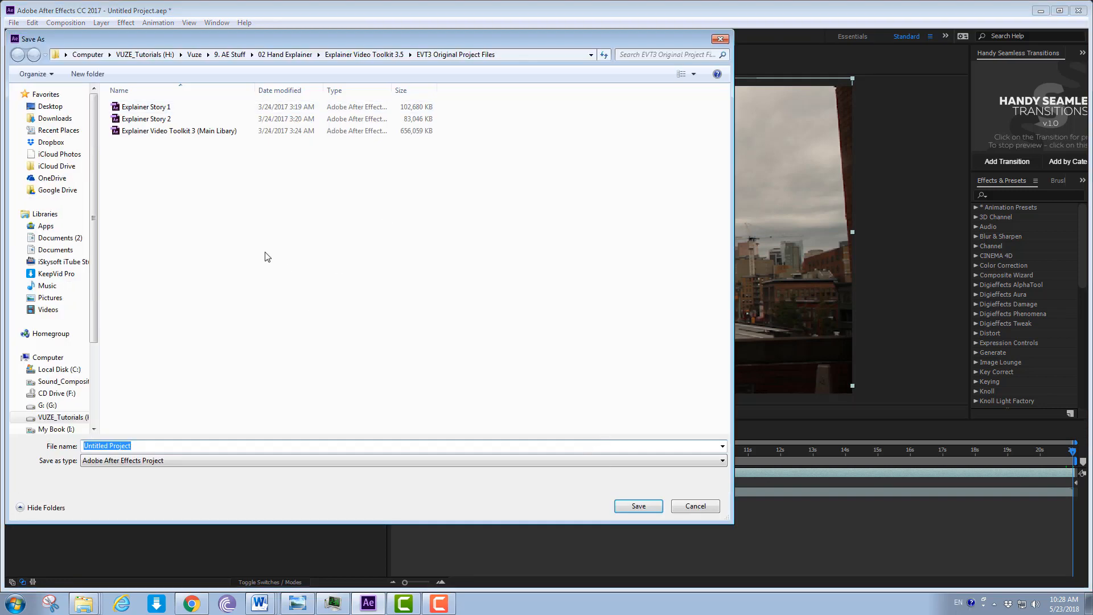
click(640, 505)
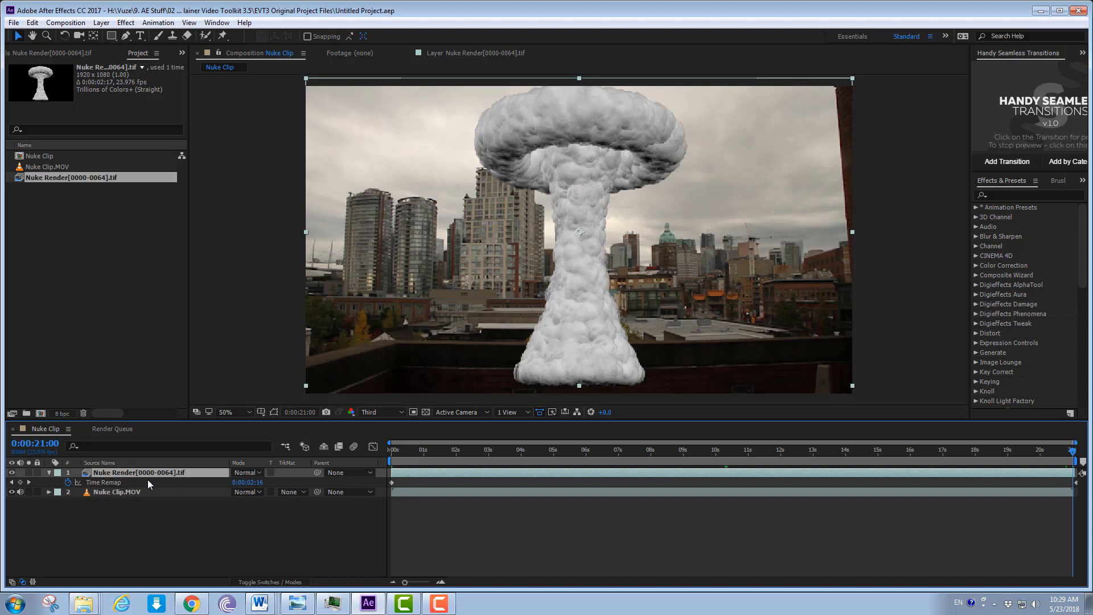
Step: Scale the Nuke Render layer to 64% and move the mushroom cloud up and right, above the distant domed building
key(s)
drag(250, 482, 234, 483)
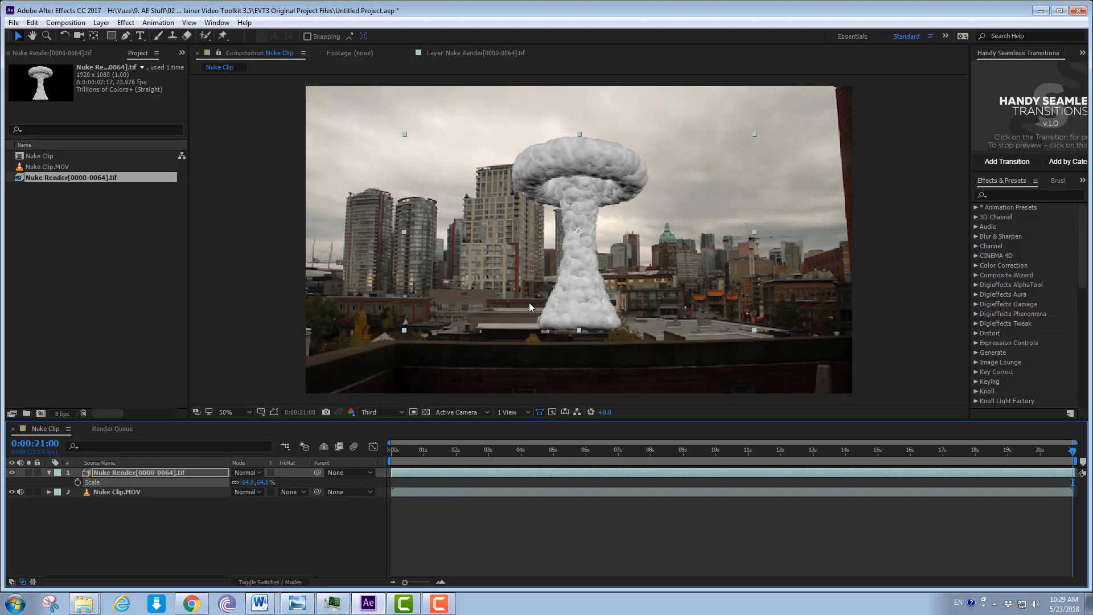
click(572, 297)
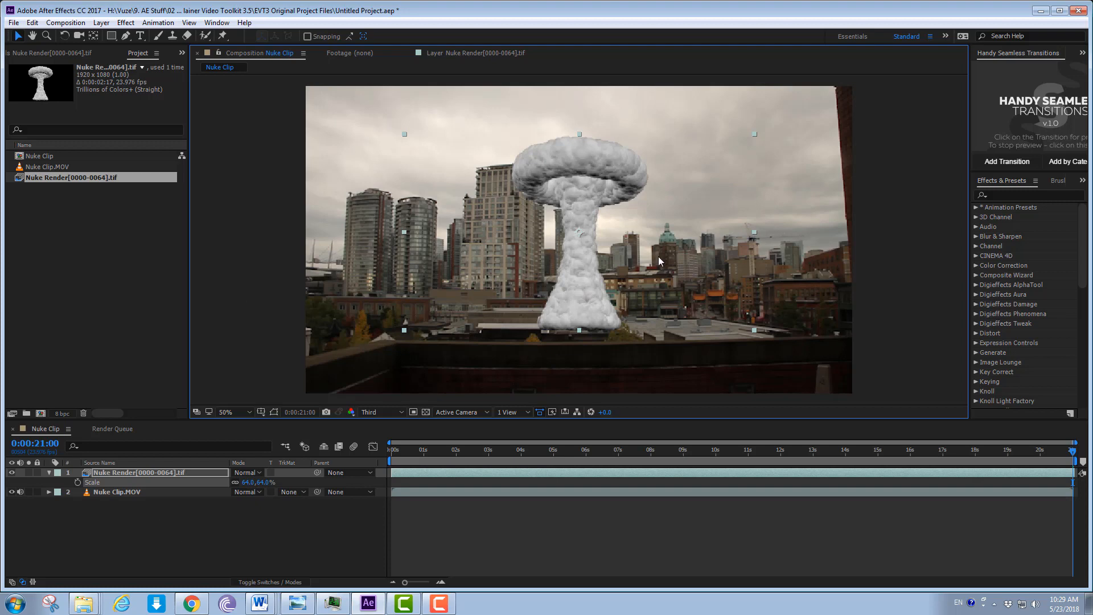
drag(588, 293, 691, 228)
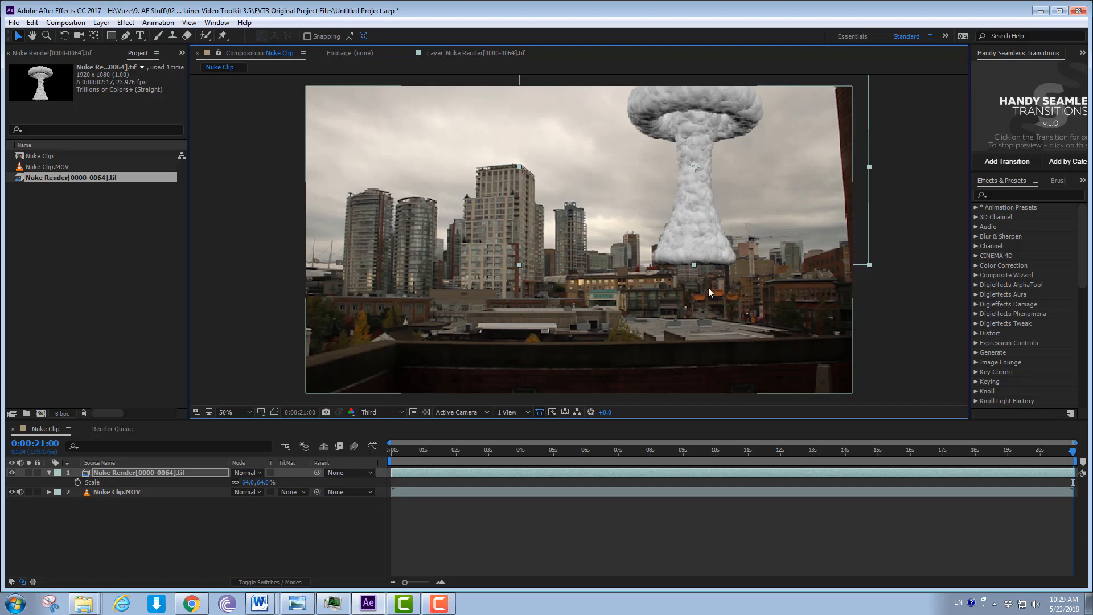
Step: Lower the Nuke Render layer's opacity to 32%
click(151, 472)
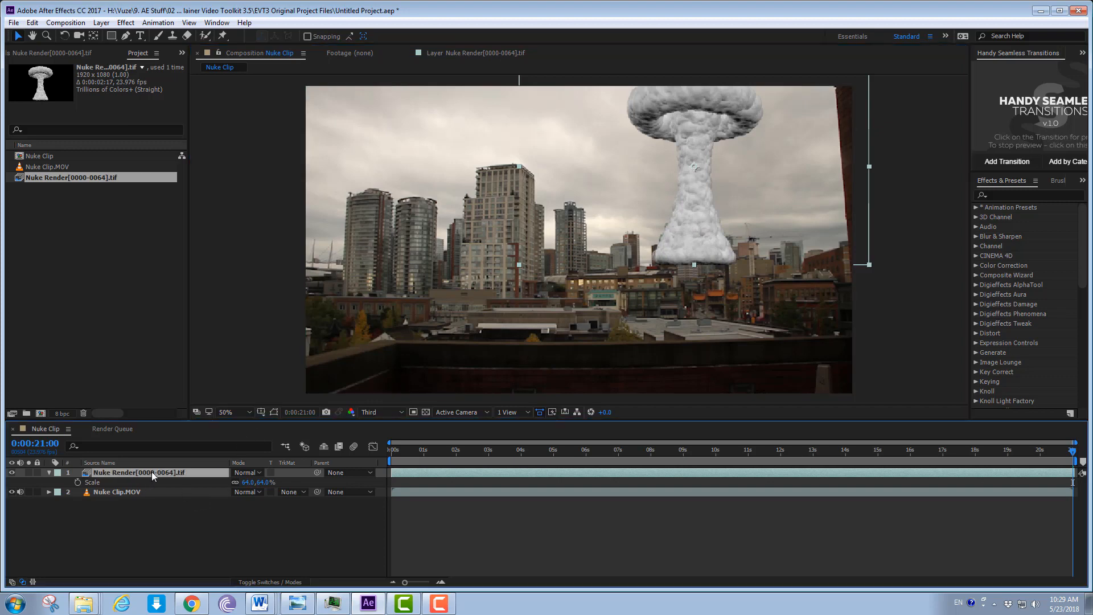
key(t)
drag(238, 485, 202, 487)
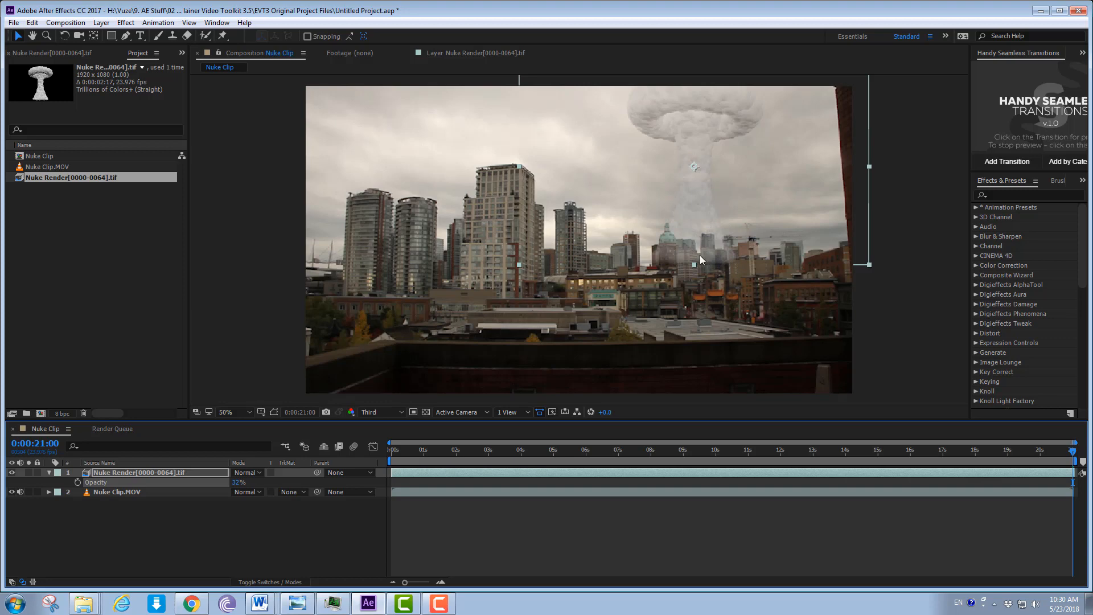
Step: Move the semi-transparent cloud down so that its base overlaps the distant buildings beside the green dome
scroll(703, 256, up, 2)
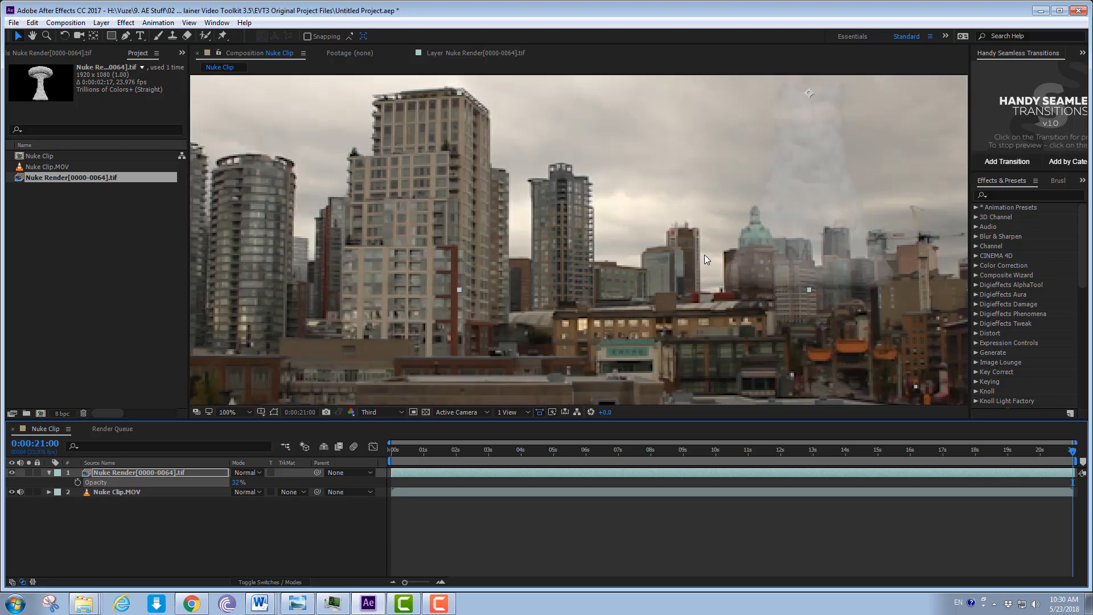
scroll(705, 255, down, 4)
scroll(705, 243, up, 4)
key(h)
click(833, 245)
drag(833, 245, 542, 240)
key(v)
scroll(517, 228, up, 2)
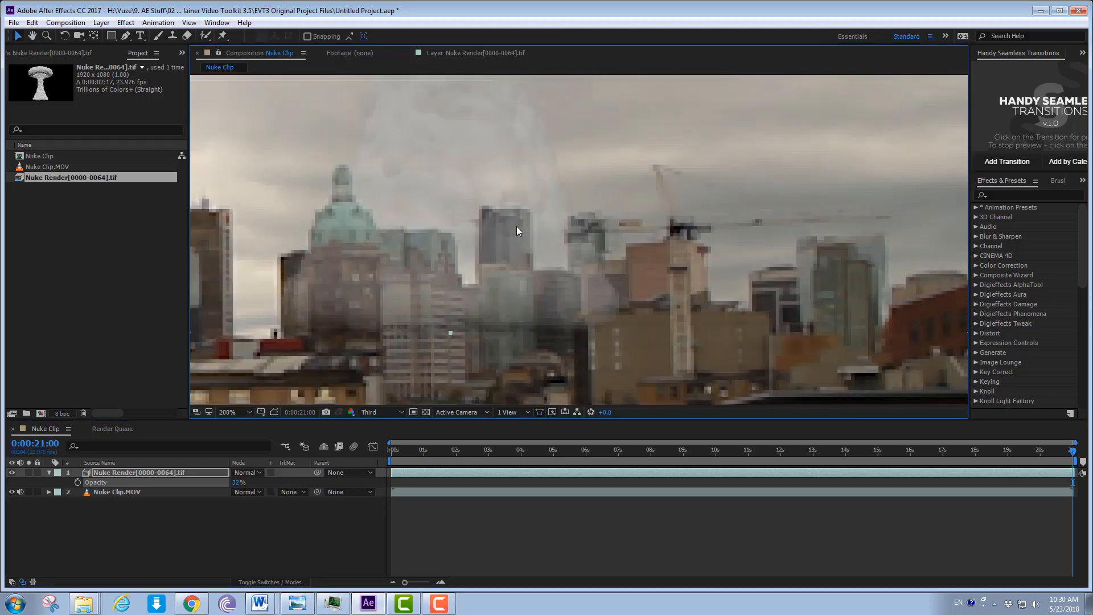
key(h)
drag(454, 246, 600, 264)
key(v)
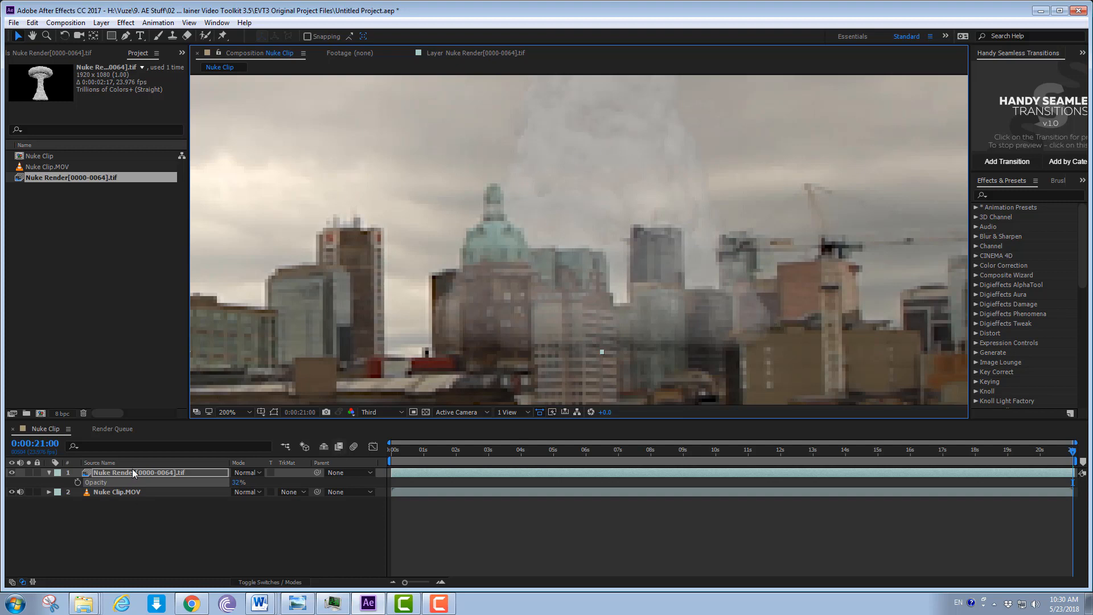
key(Return)
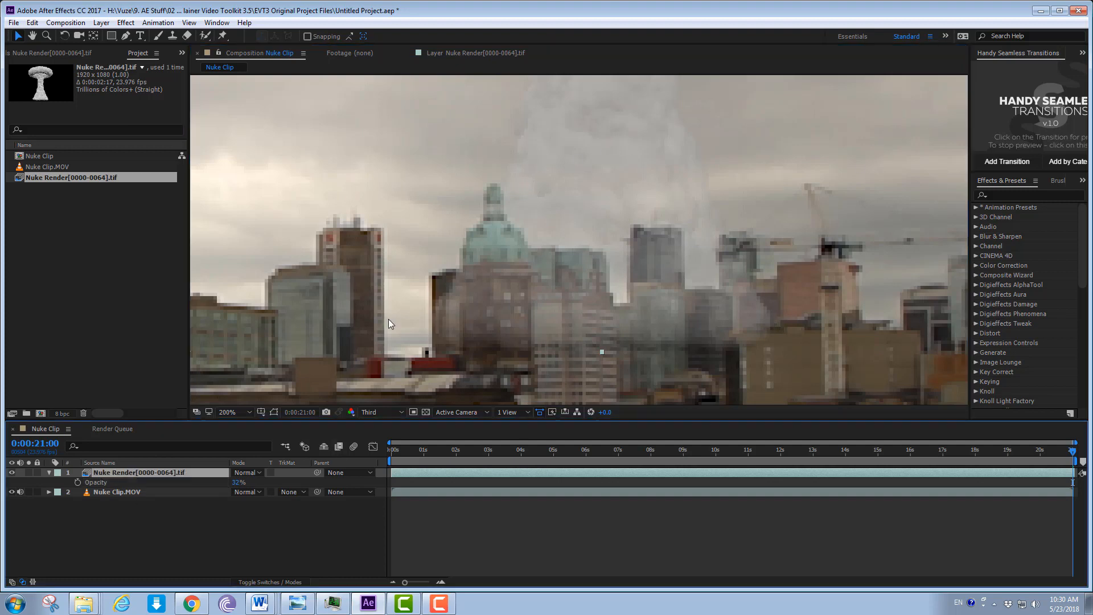
click(619, 166)
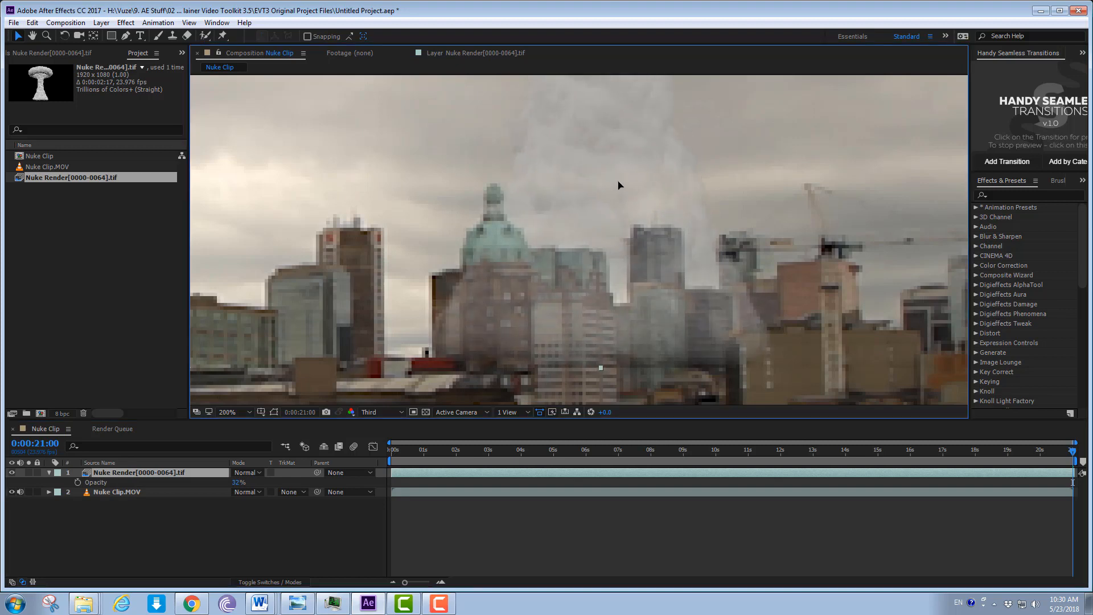
drag(615, 186, 612, 215)
key(Return)
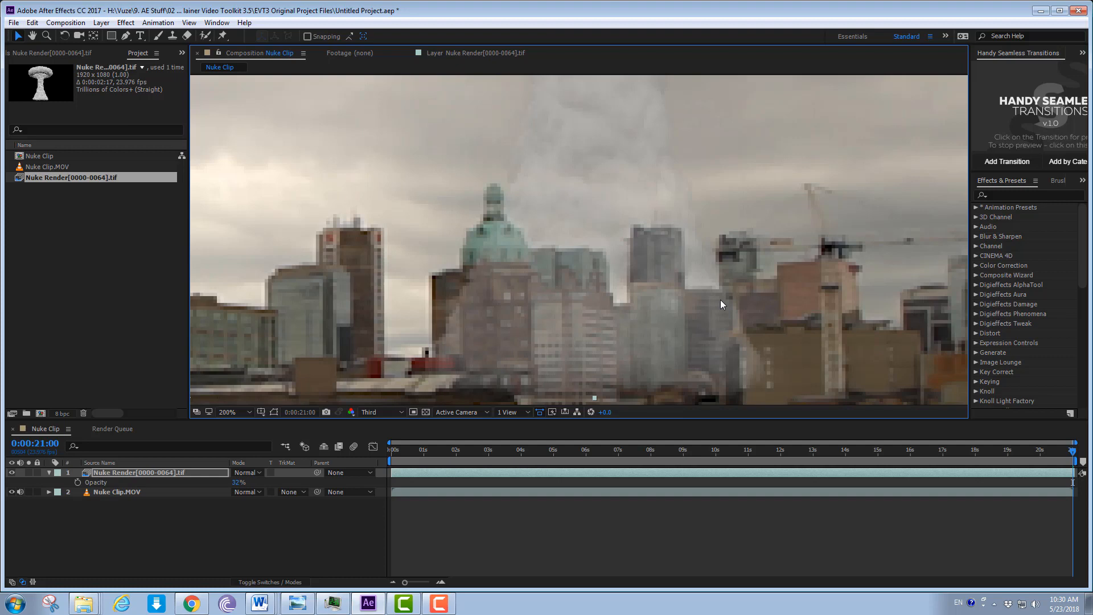
Step: Save the project and activate the Pen tool with the Nuke Render layer selected for masking
click(18, 26)
click(35, 138)
click(125, 36)
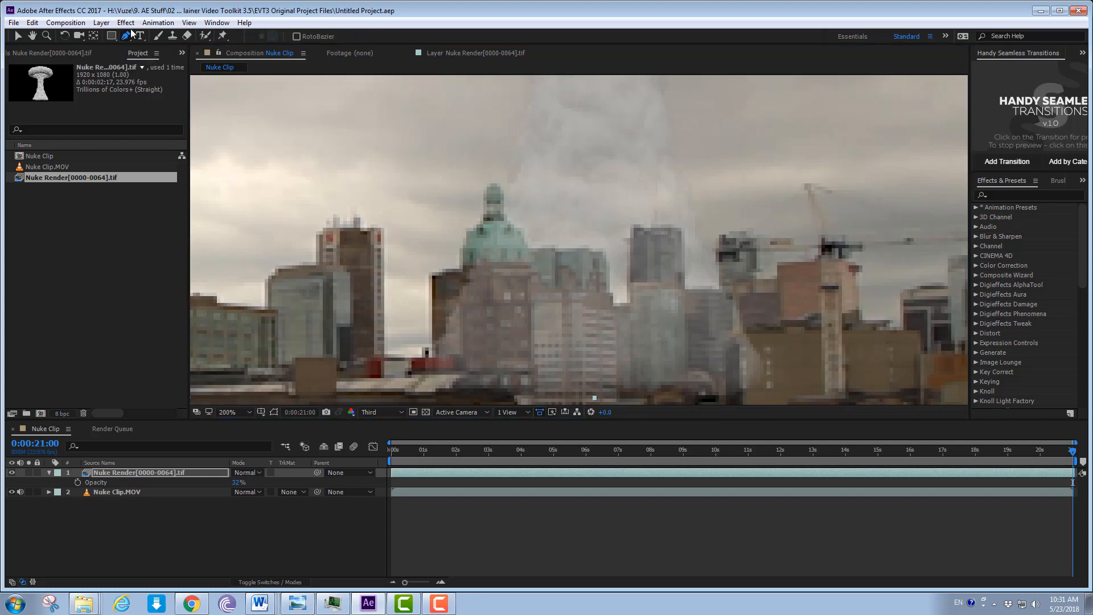
click(155, 472)
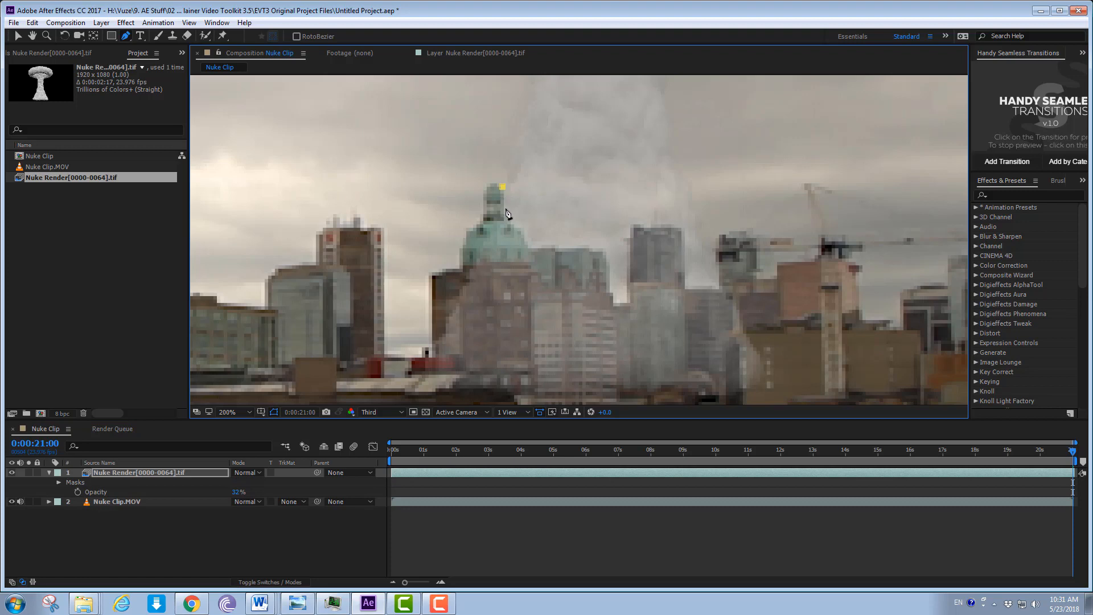
Step: Undo the first mask point, scrub through the composition to check the clip, and return to its last frame
key(ctrl+z)
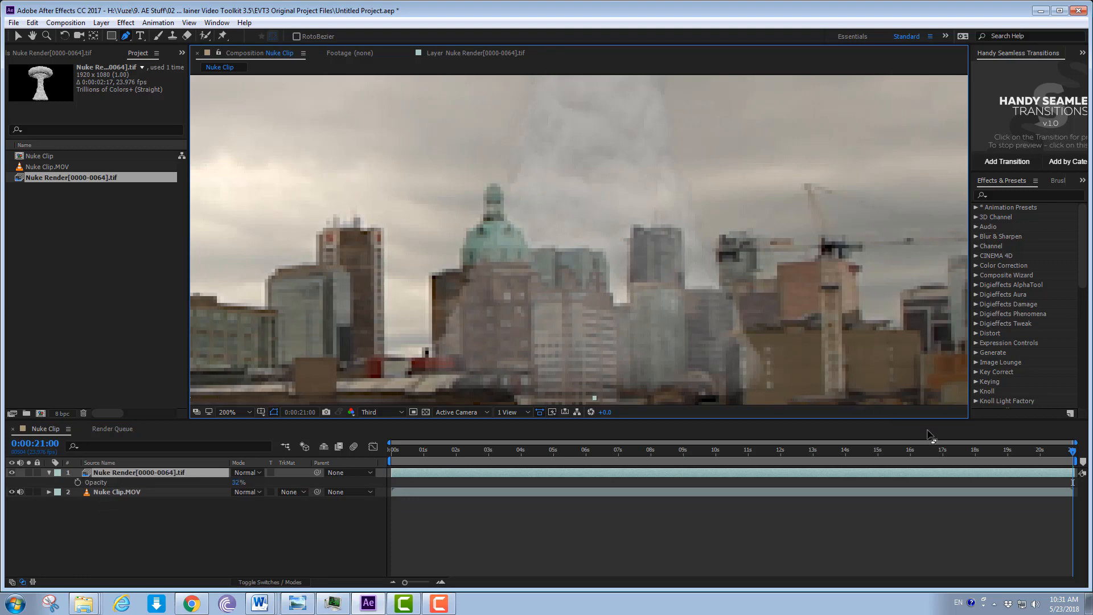
click(1074, 453)
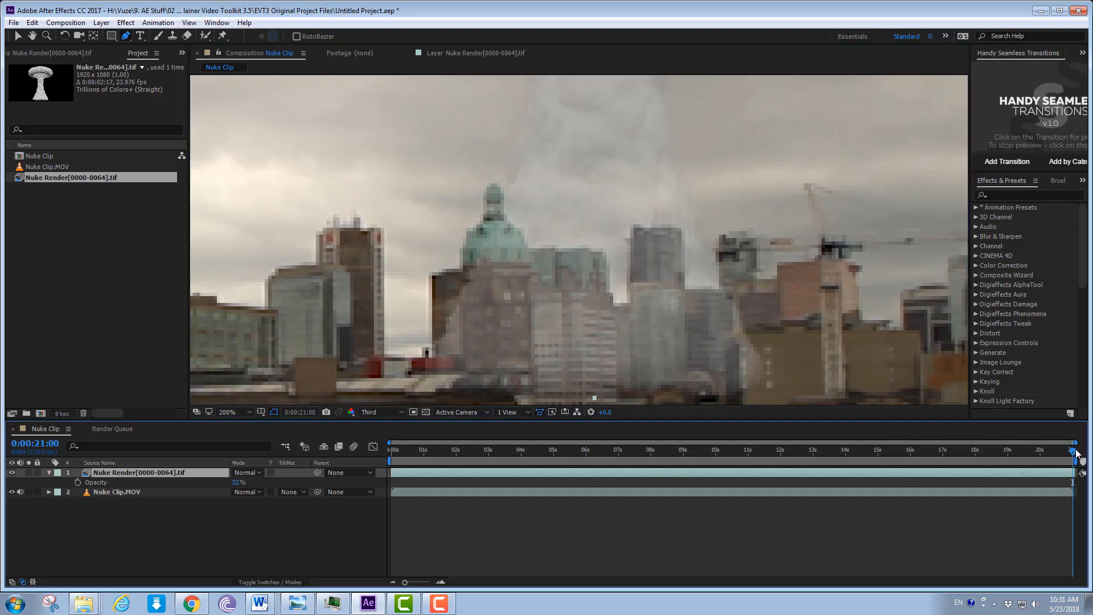
drag(1075, 449, 1077, 491)
drag(398, 452, 1073, 453)
Step: Start a mask on the Nuke Render layer at the green dome's spire and curve its path down the dome's right edge
click(502, 188)
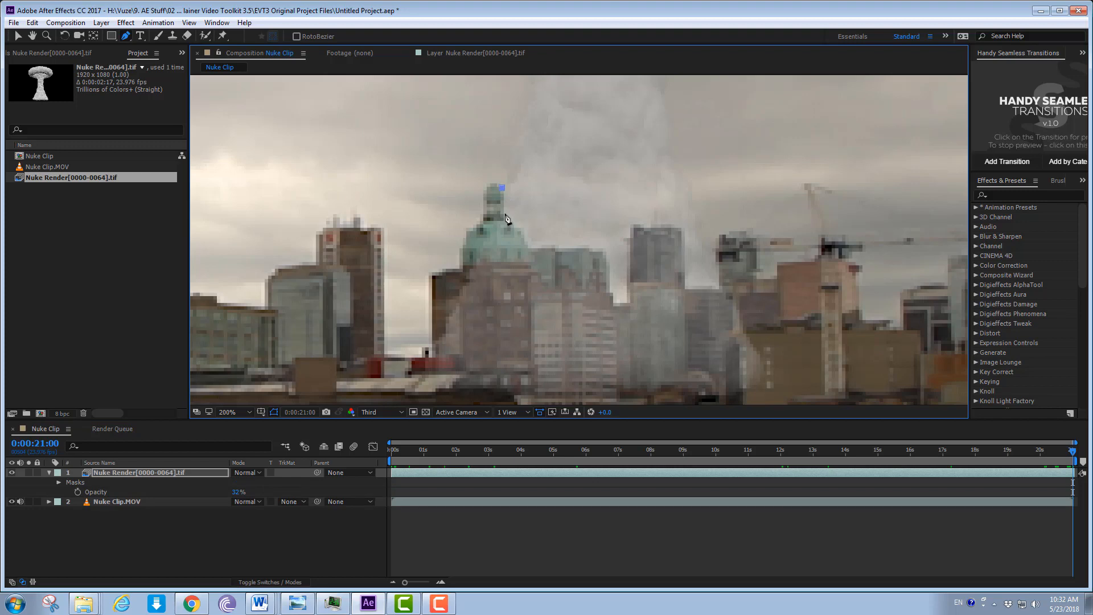
click(529, 246)
drag(530, 247, 530, 266)
drag(507, 215, 505, 221)
click(585, 247)
key(ctrl+z)
key(ctrl+z)
key(ctrl+z)
click(32, 22)
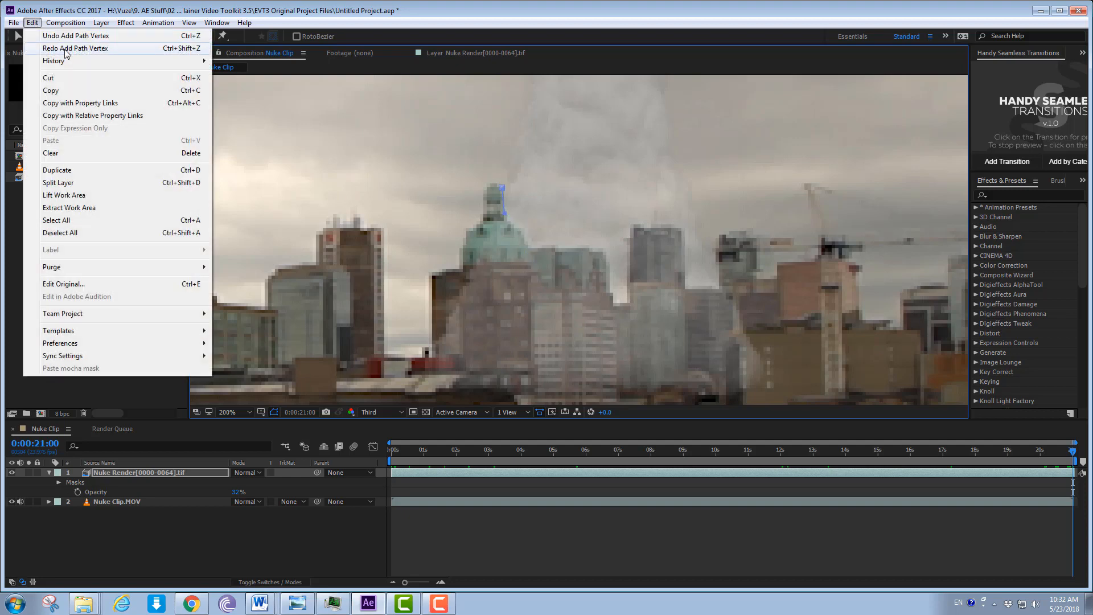
click(66, 51)
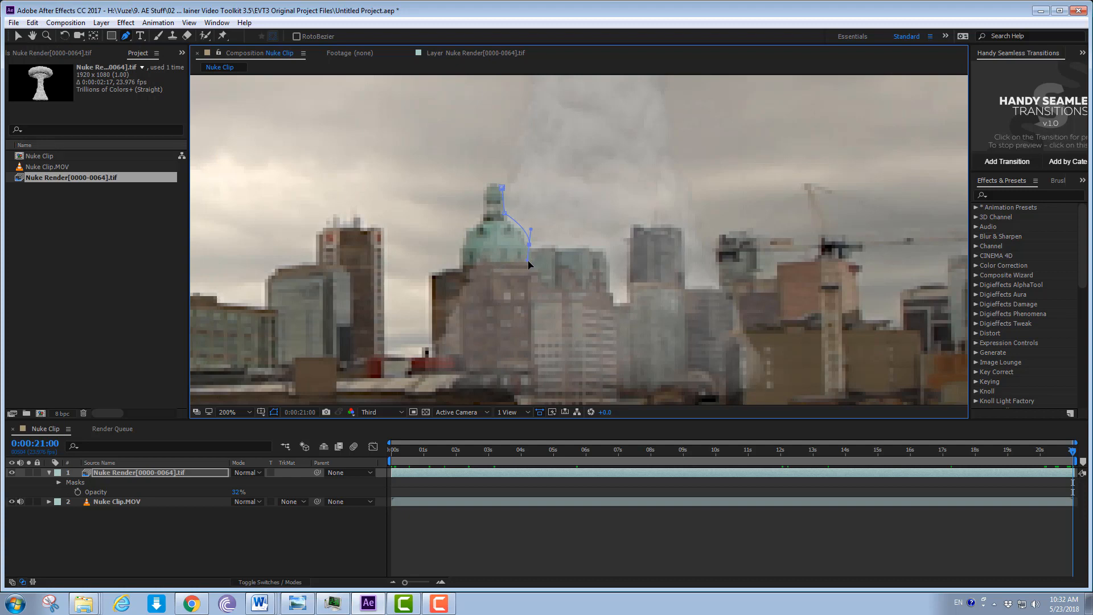
click(601, 251)
key(ctrl+z)
drag(541, 251, 541, 244)
Step: Continue the mask path along the roof beside the dome, down the gap, and around the neighbouring tower
click(601, 248)
click(608, 260)
click(608, 292)
click(613, 299)
click(626, 299)
click(628, 236)
click(631, 226)
click(683, 227)
click(684, 287)
click(717, 283)
Step: Set the composition's preview resolution to Full
scroll(722, 299, up, 2)
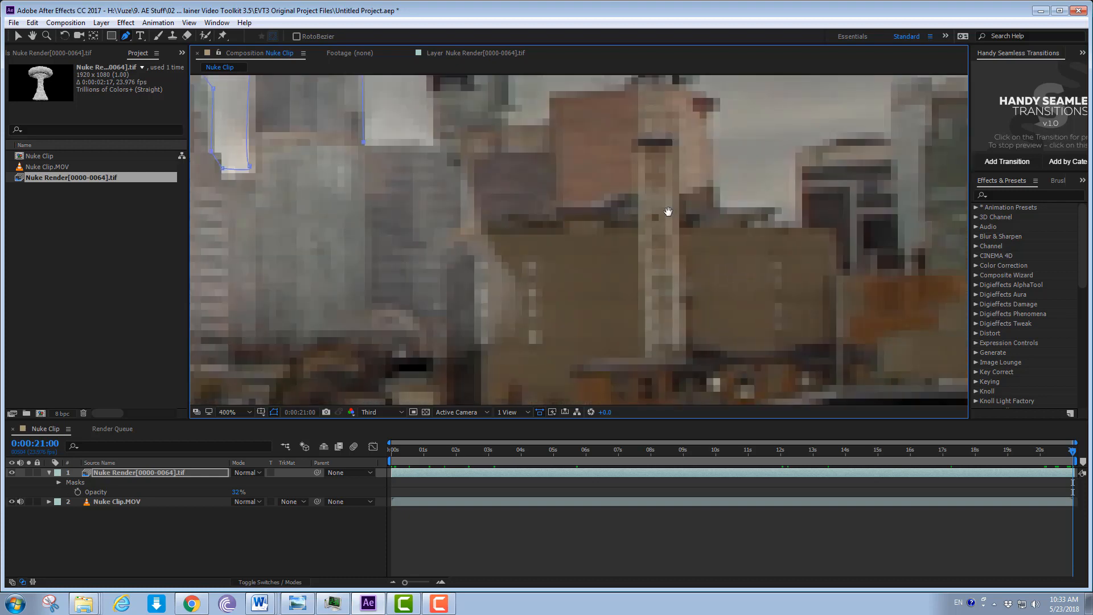
scroll(664, 213, up, 3)
click(401, 413)
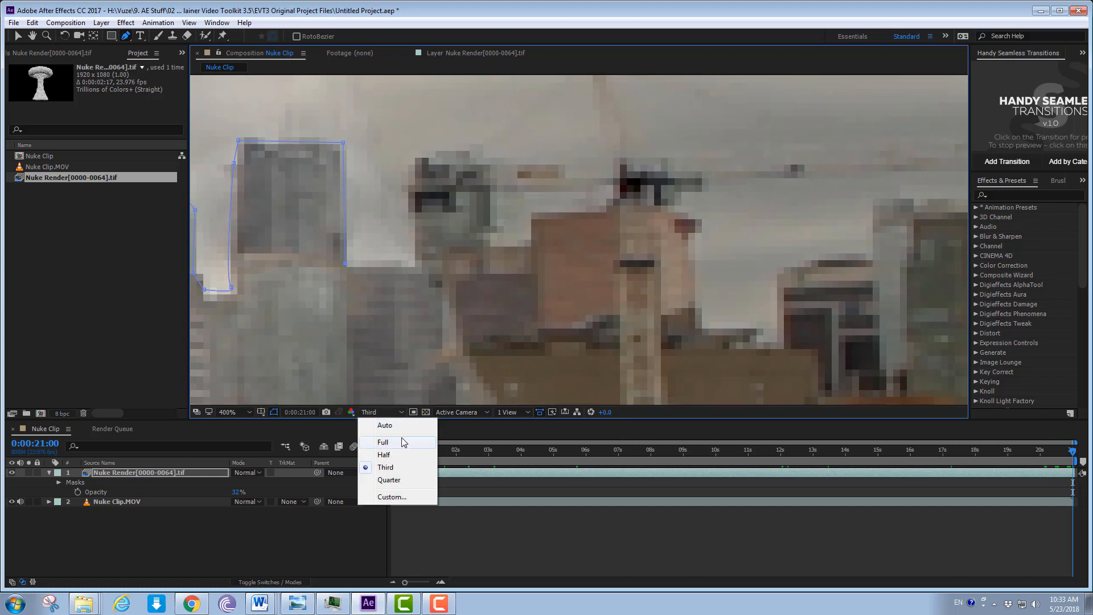
click(400, 440)
Step: Extend the mask path across the low roof beside the tower and up the left edge of the building under the crane
scroll(361, 308, up, 1)
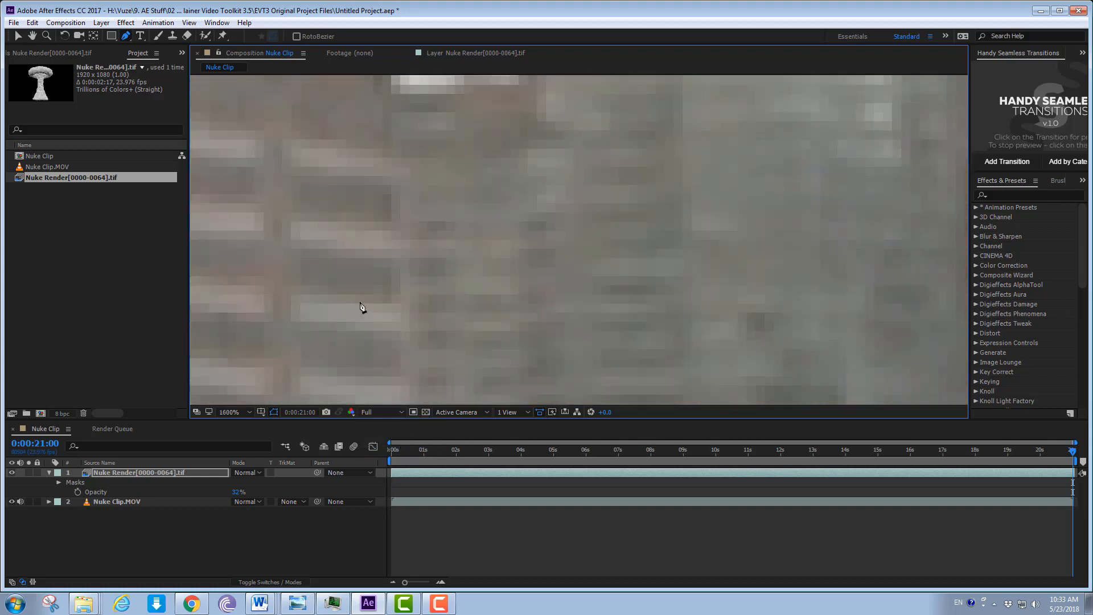
scroll(361, 305, left, 5)
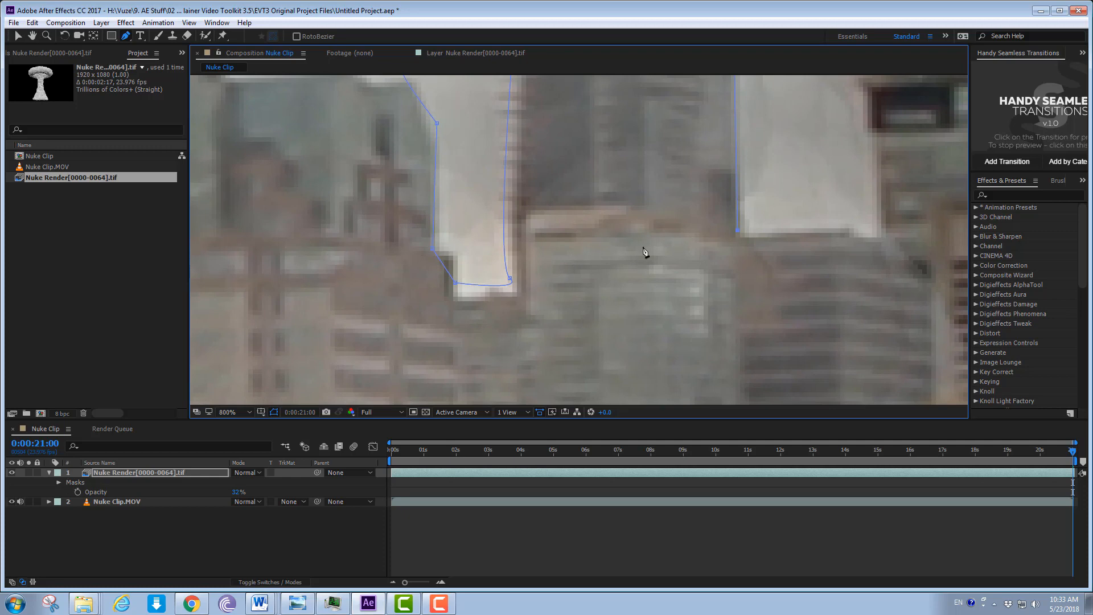
click(876, 234)
key(h)
drag(895, 151, 666, 324)
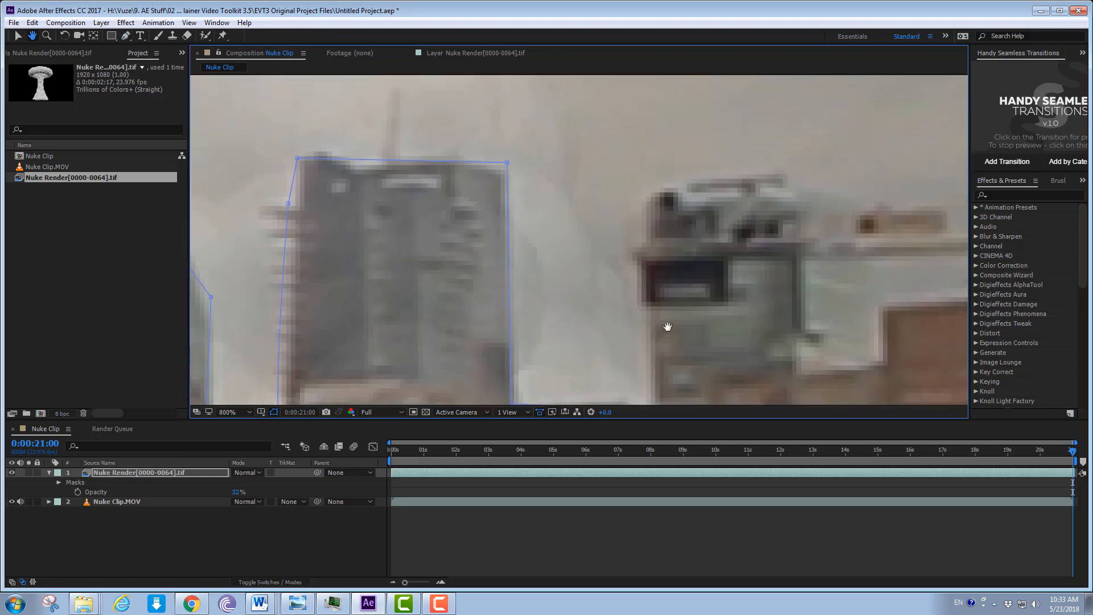
key(g)
click(642, 313)
click(629, 311)
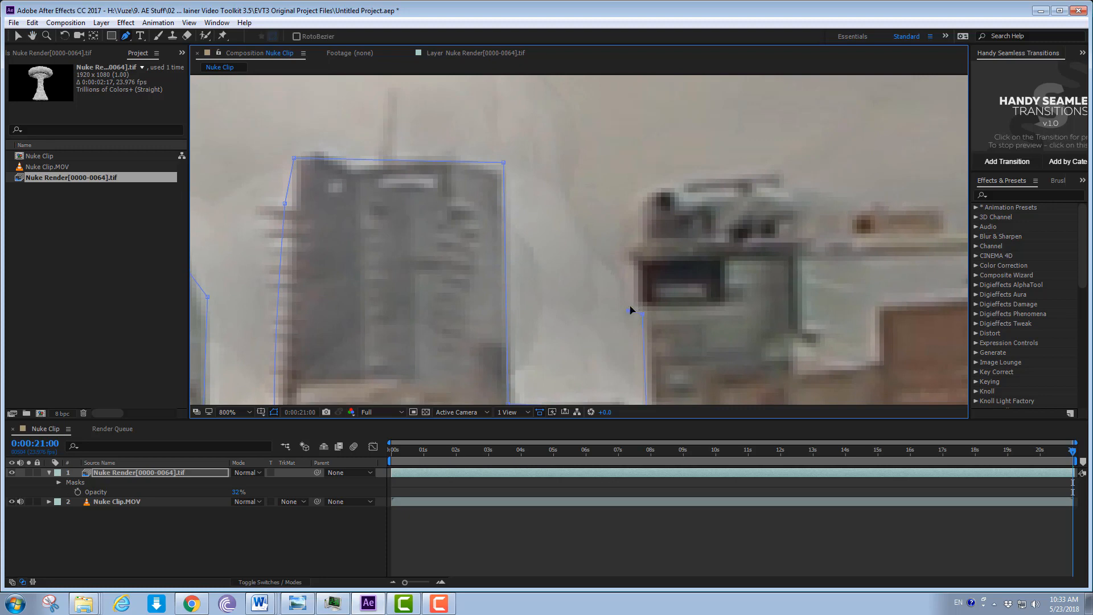
click(625, 215)
Step: Run the mask path along the crane arm, loop it around the lower buildings, and close it at the dome's spire
scroll(628, 217, down, 2)
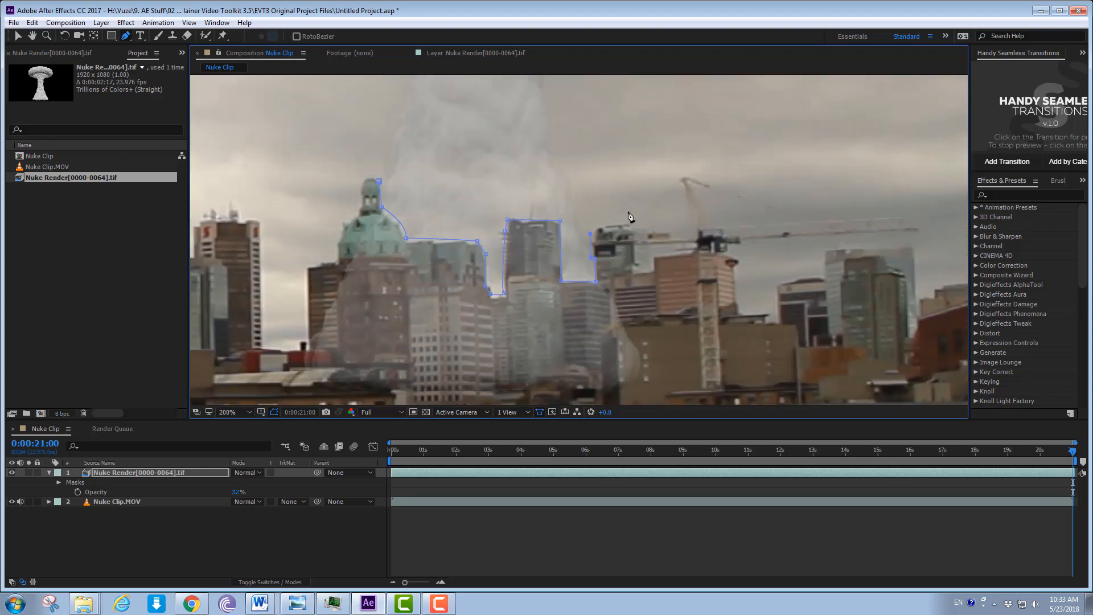
key(space)
drag(474, 284, 506, 196)
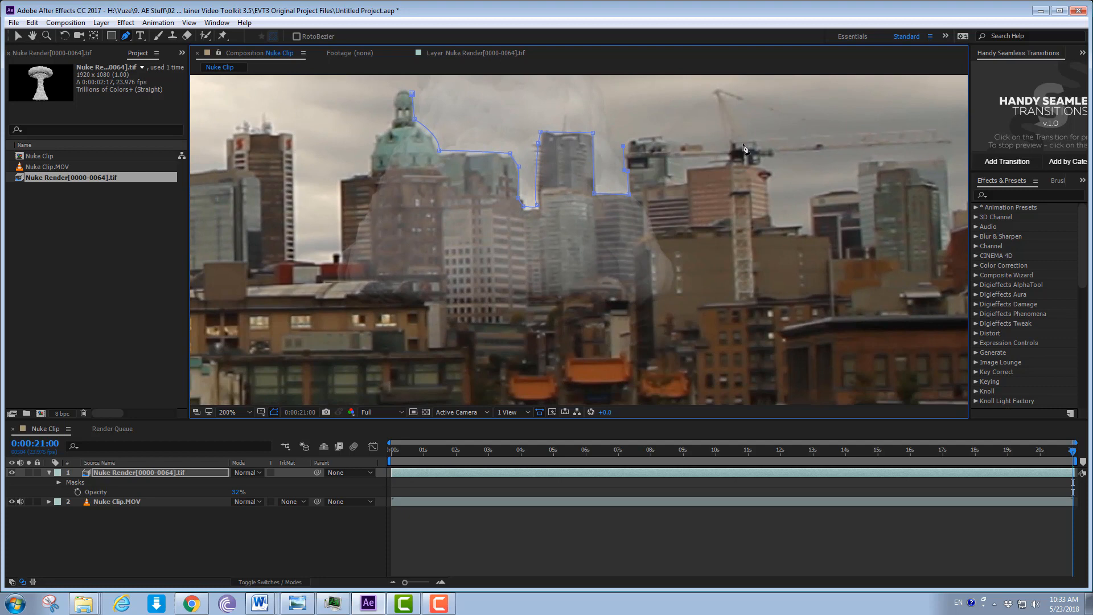
click(924, 137)
click(951, 394)
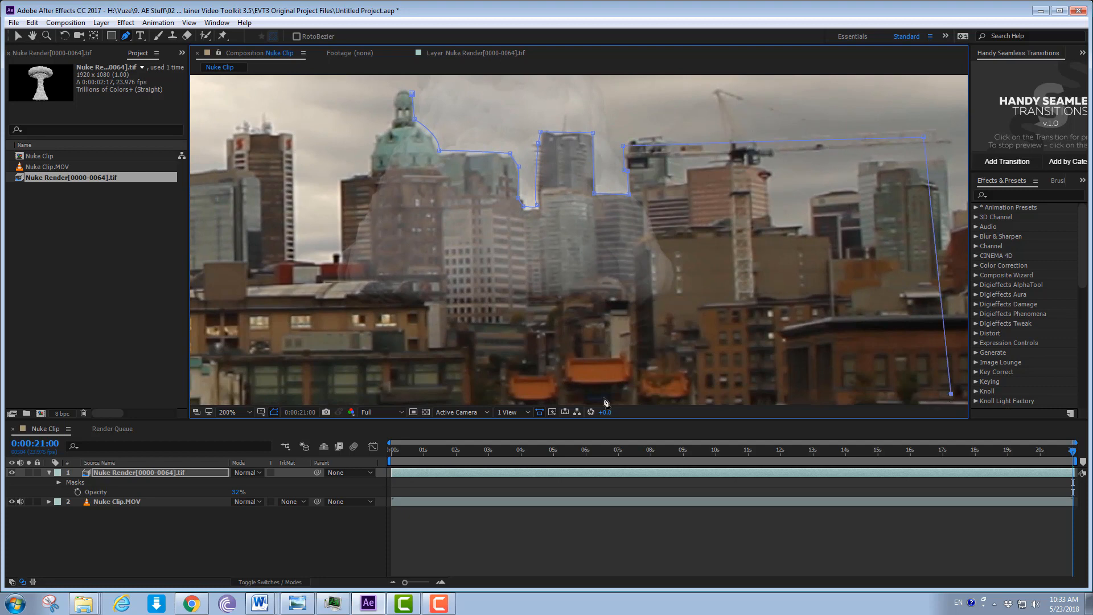
click(200, 390)
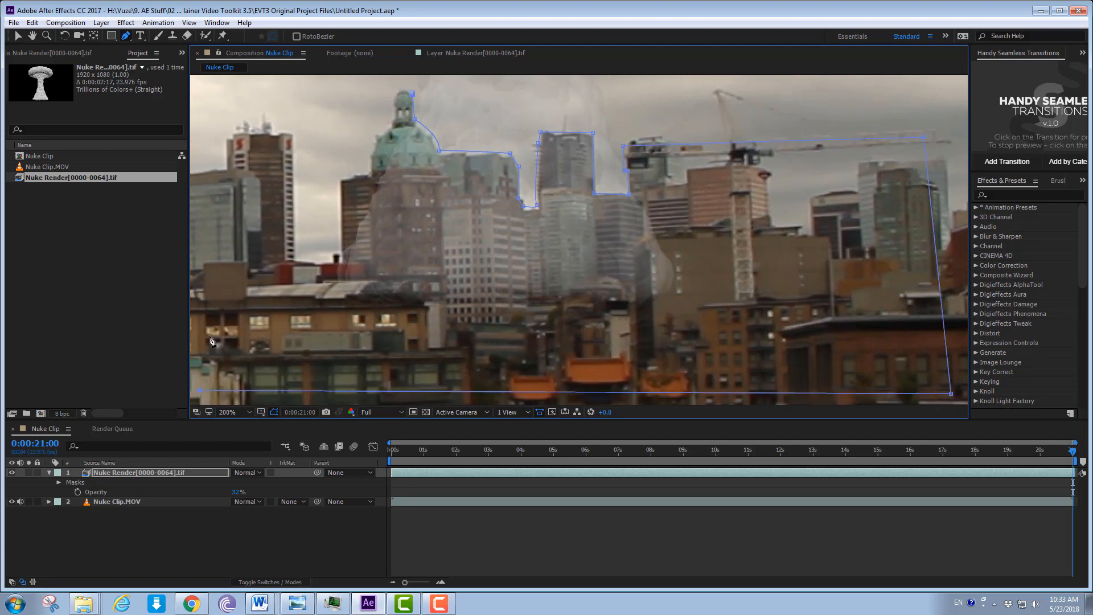
click(201, 81)
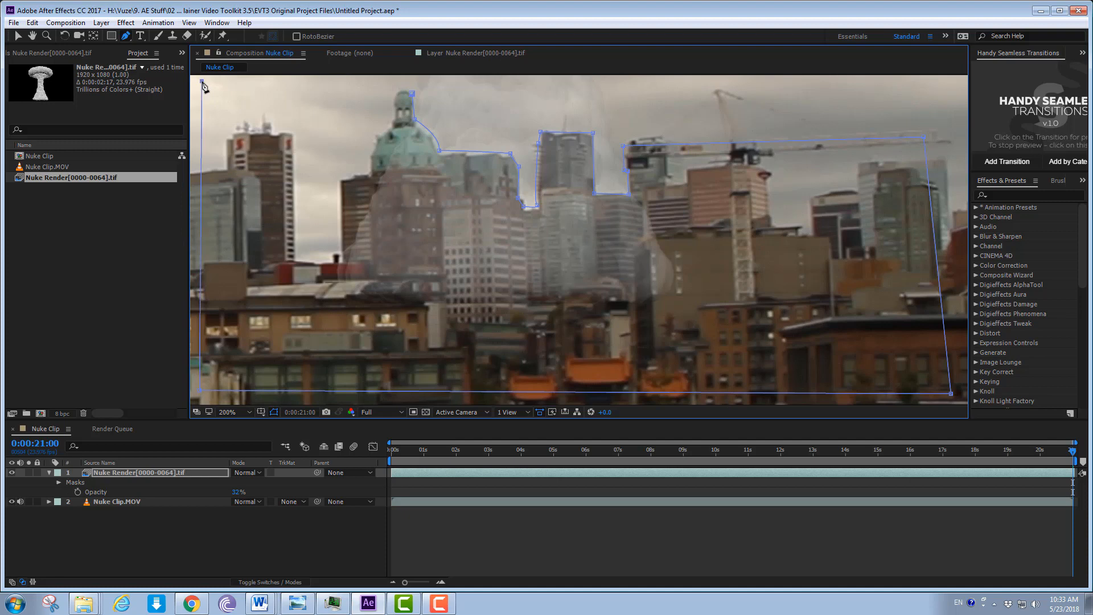
click(414, 94)
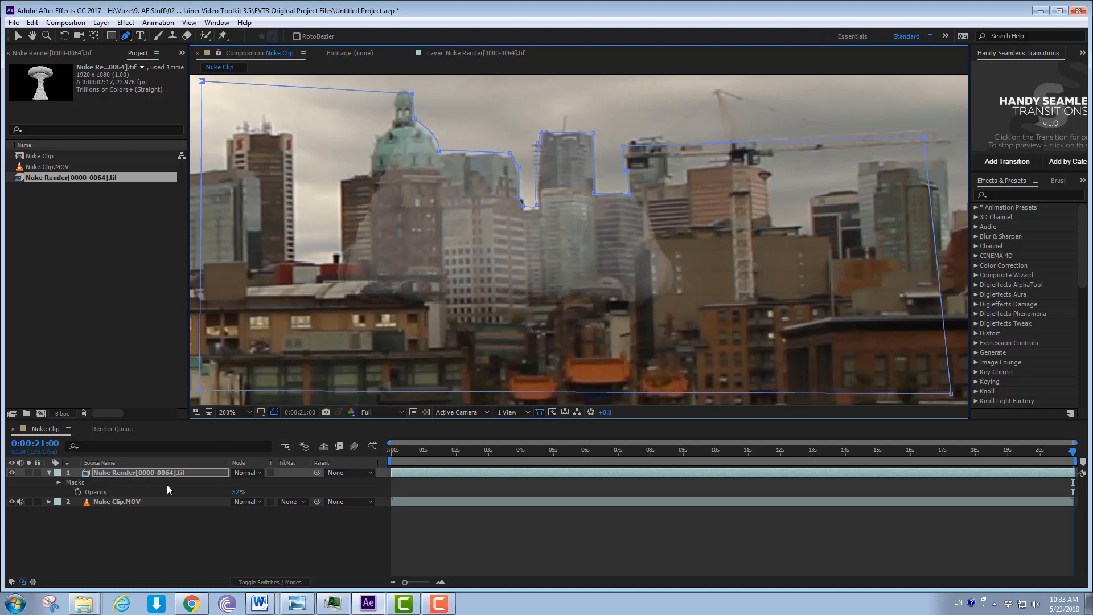
key(comma)
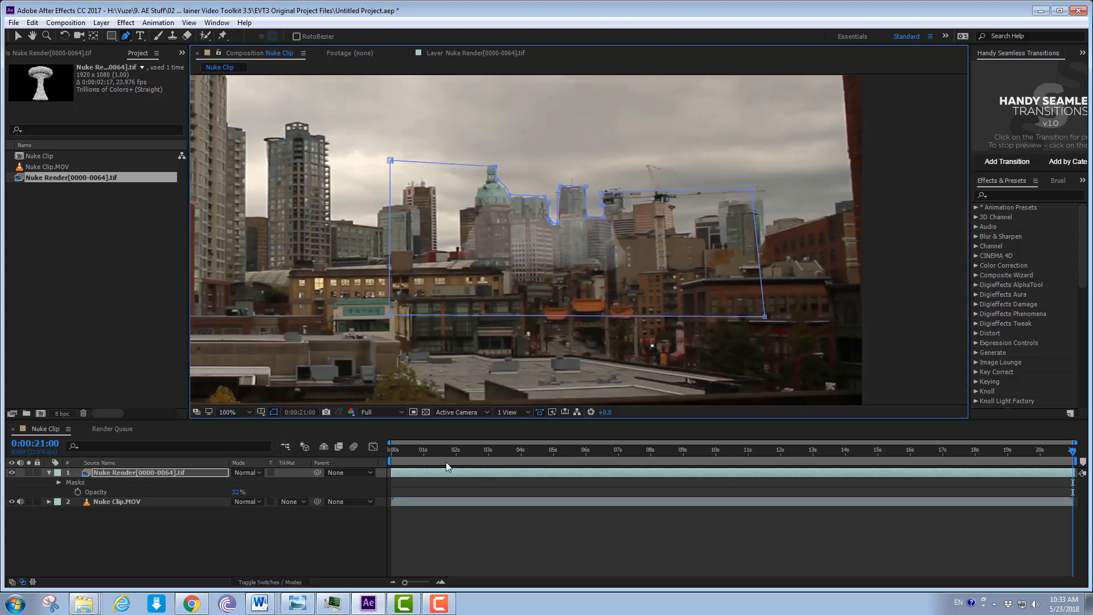
Step: Expand Mask 1 on the nuke render layer and invert it so the cloud is hidden inside the building outline
drag(446, 451, 1073, 456)
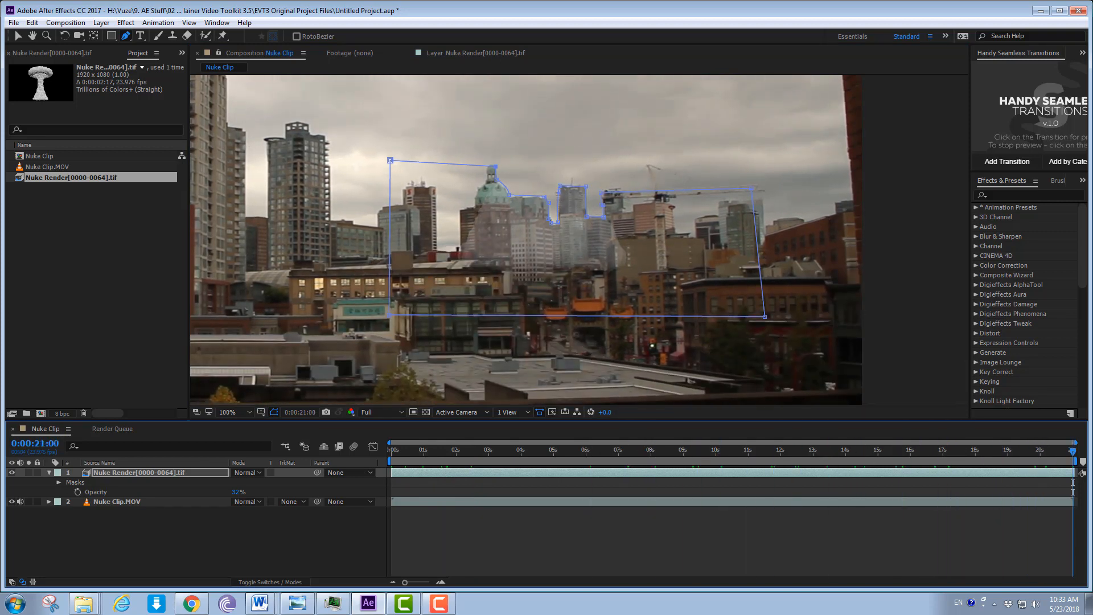
click(141, 474)
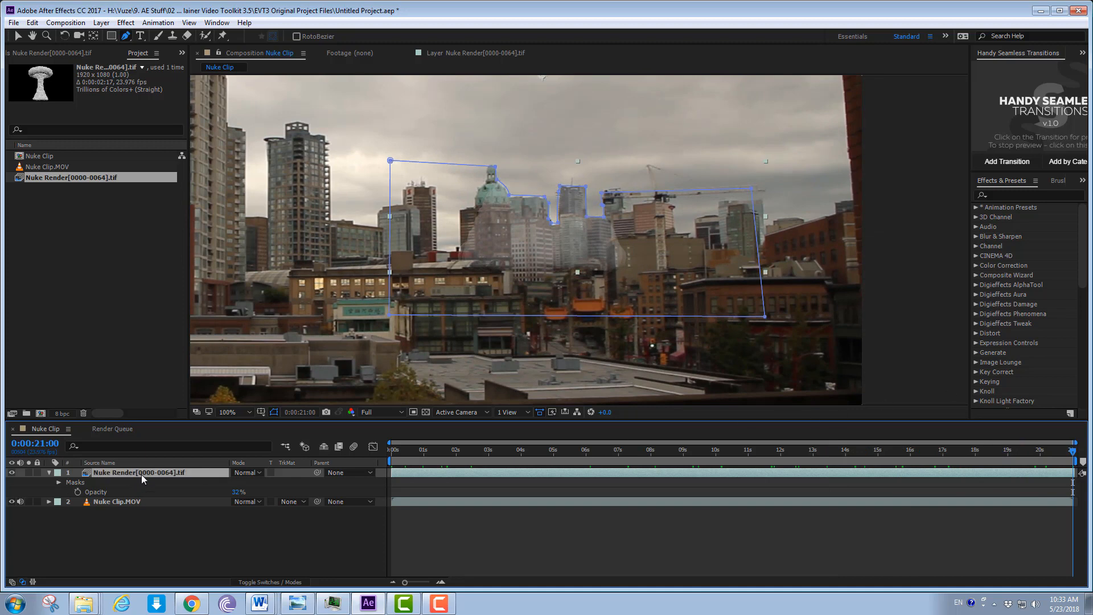
click(59, 483)
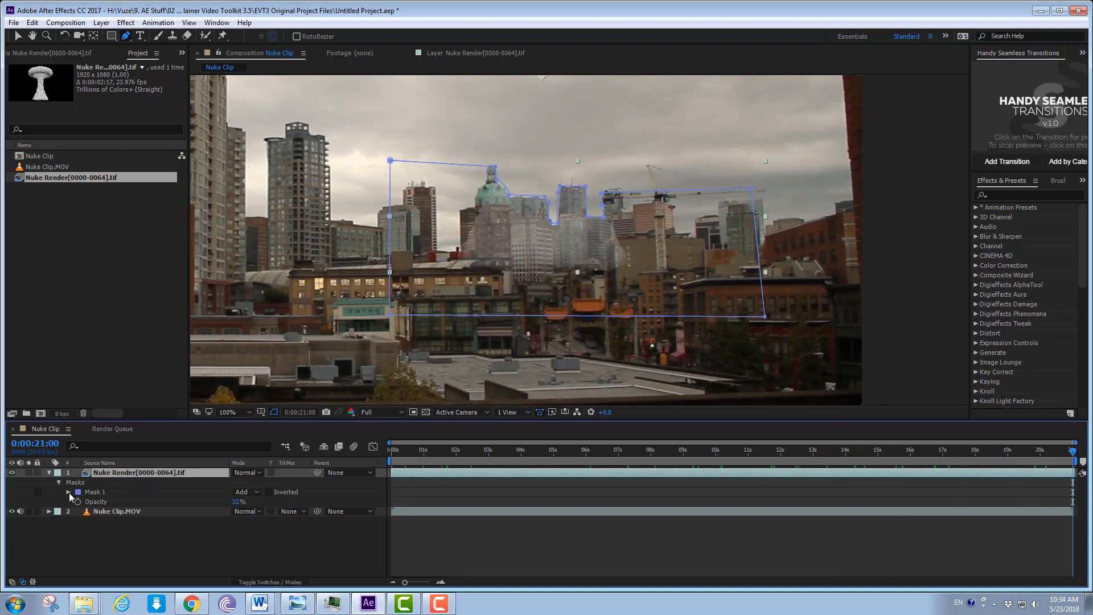
click(68, 492)
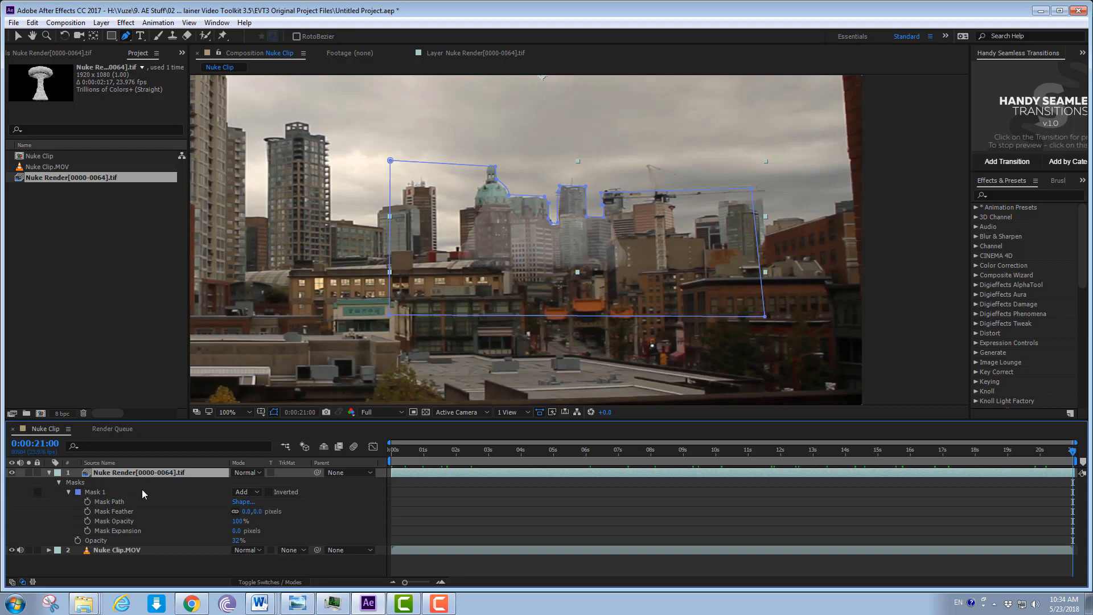
click(267, 491)
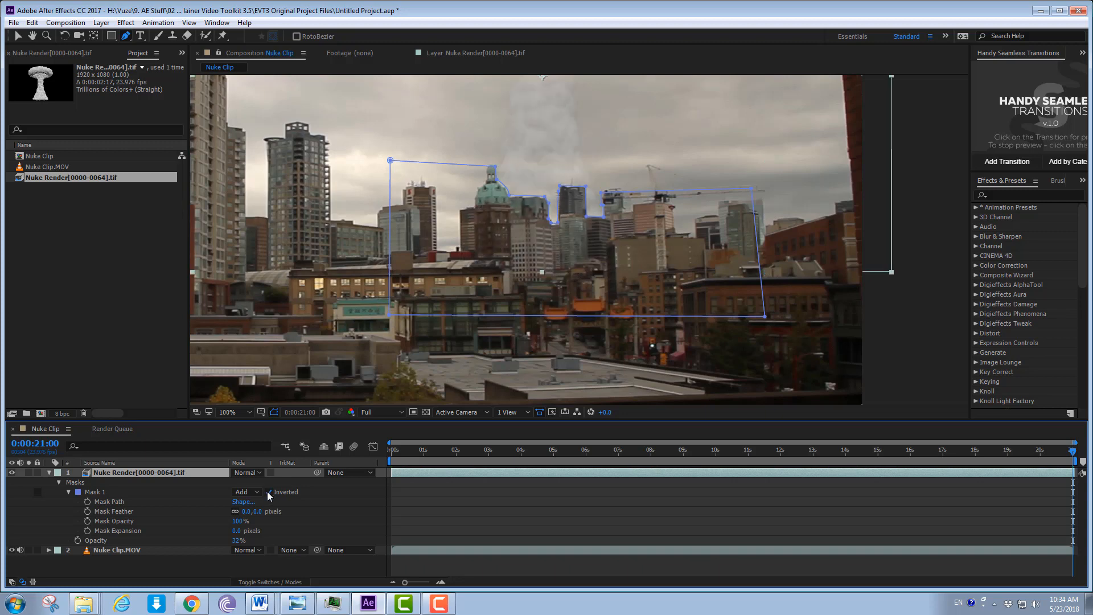
key(h)
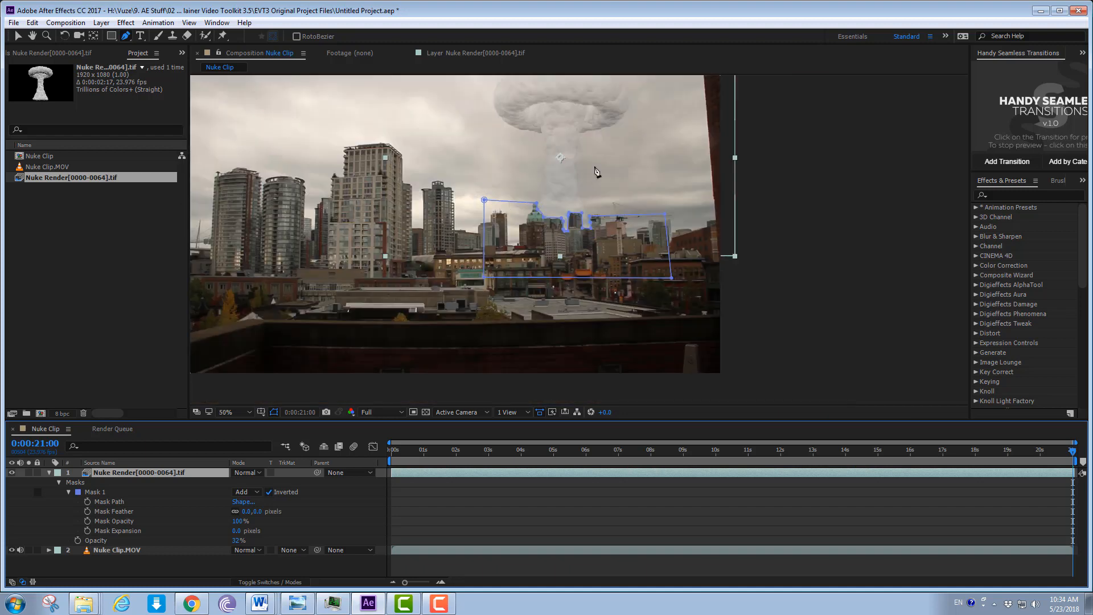
drag(598, 171, 596, 238)
key(g)
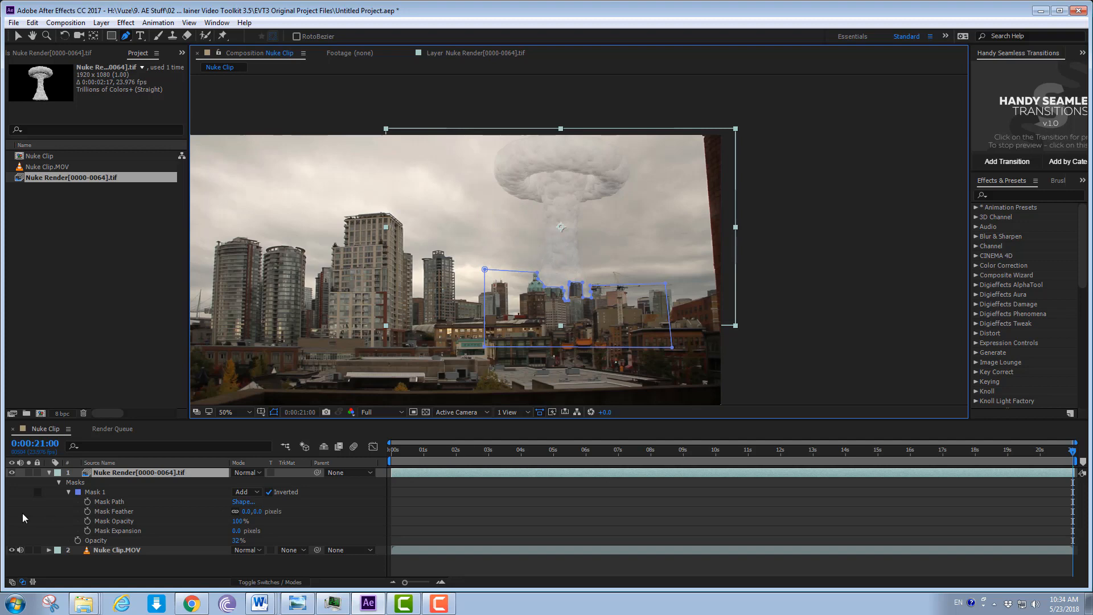
Step: Show only the nuke render layer's opacity and set it to 100%
click(110, 474)
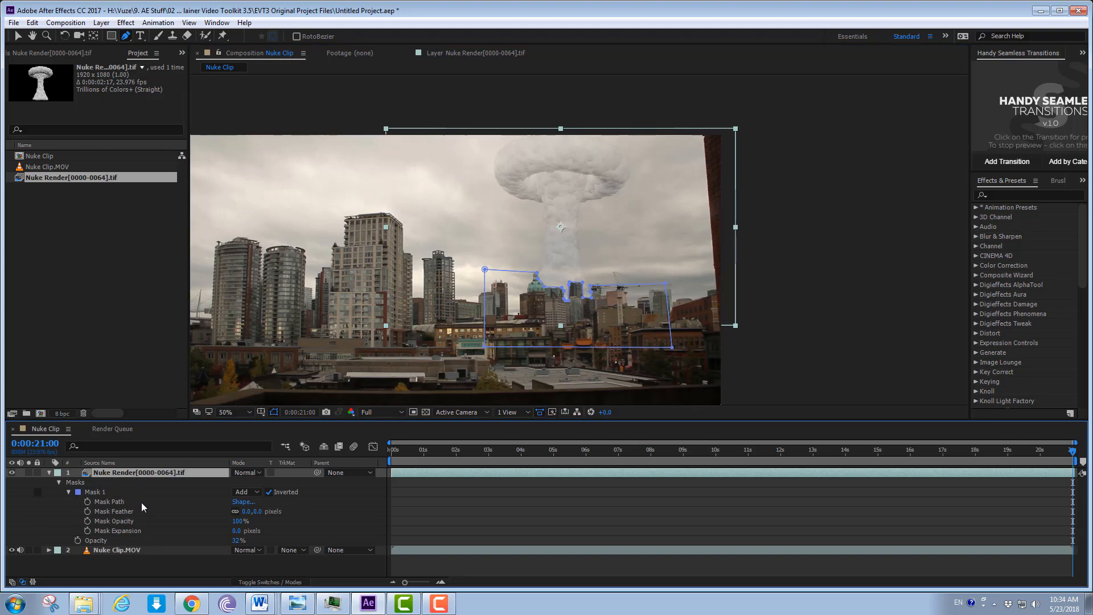
key(u)
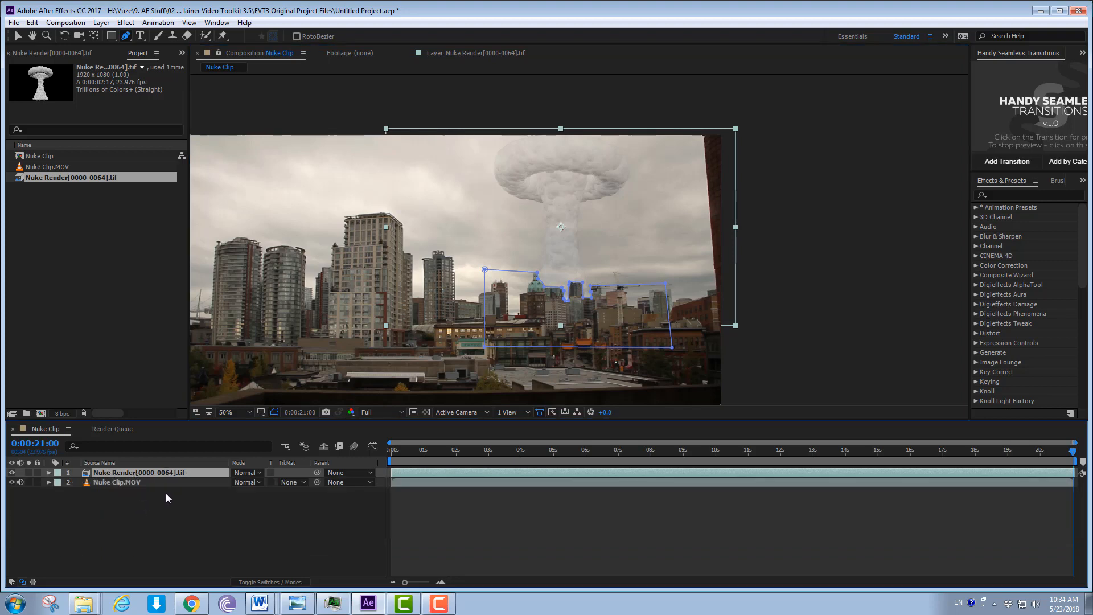
key(t)
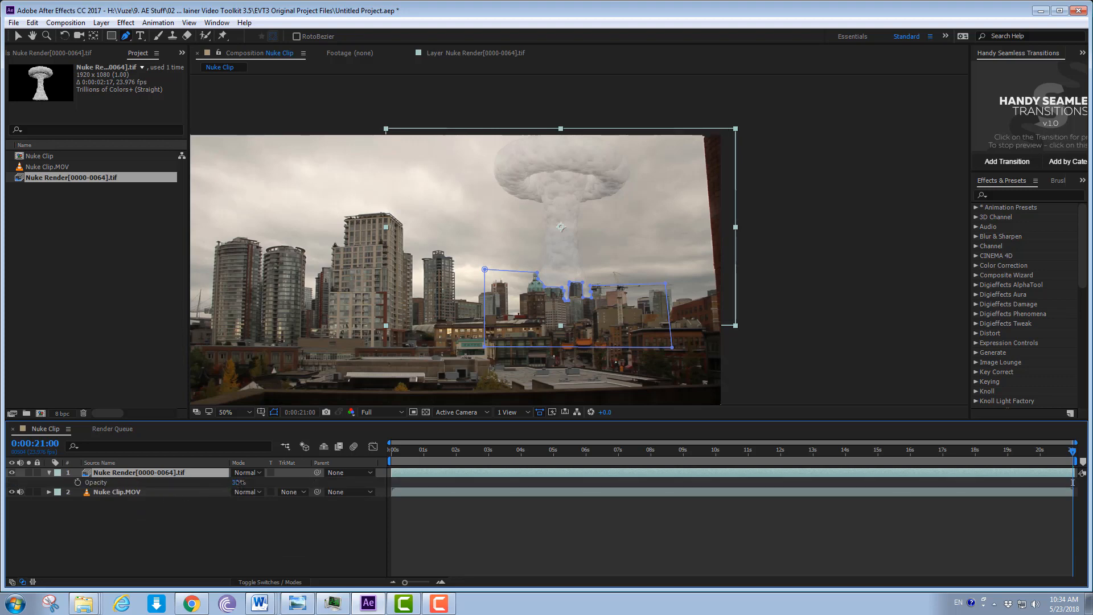
drag(239, 482, 496, 401)
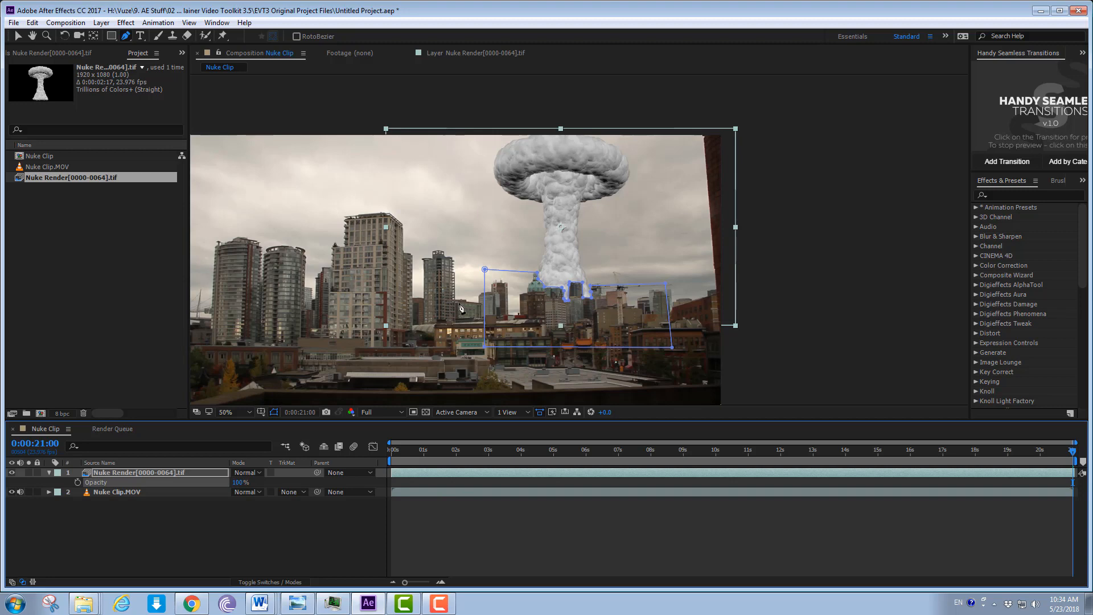
Step: Hide the mask outlines in the viewer and preview the composite from the first frame
click(274, 413)
key(Home)
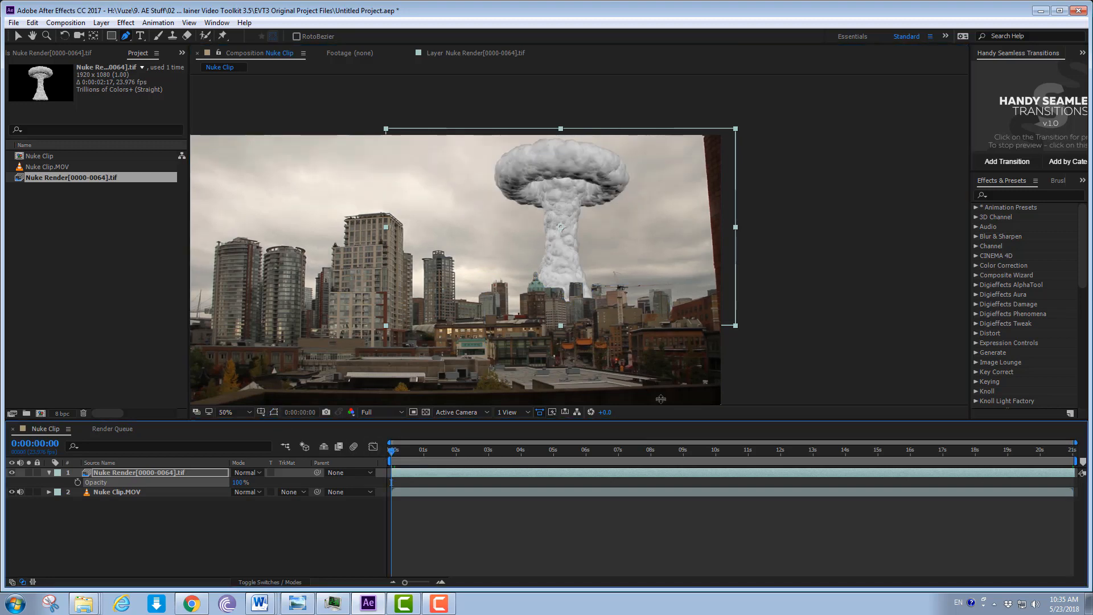
key(space)
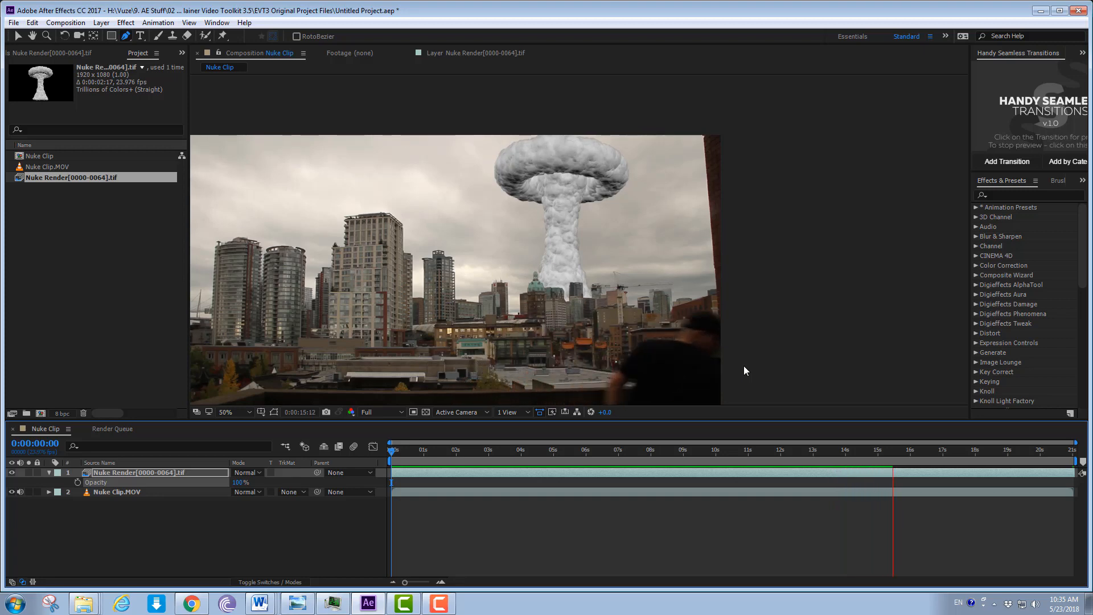
key(space)
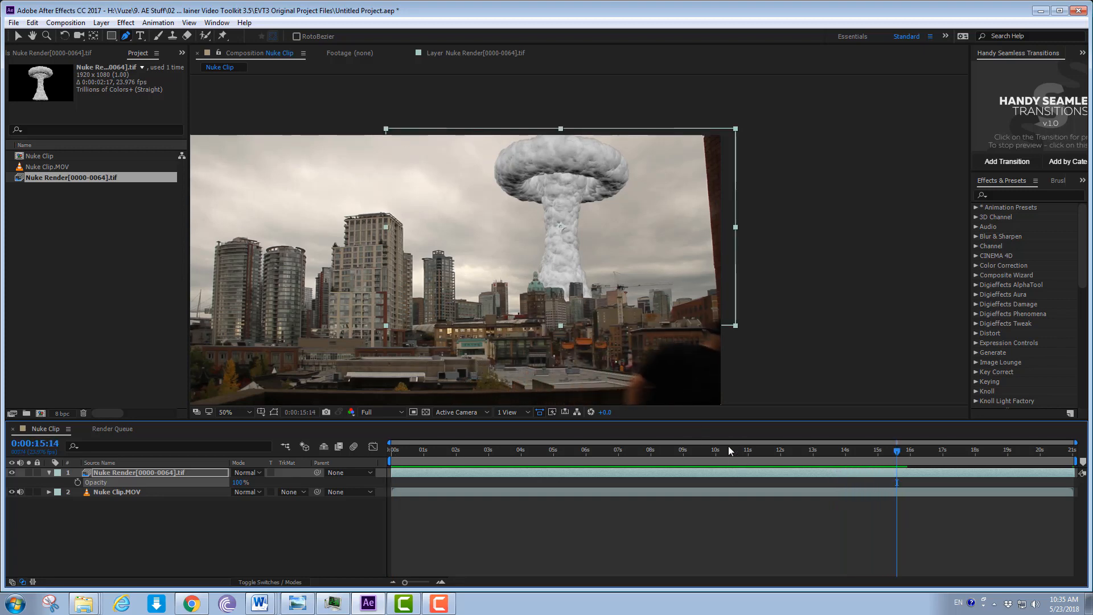
Step: Go to about 10 seconds, where the man stands in frame, and apply Brightness & Contrast to the nuke render layer
click(726, 450)
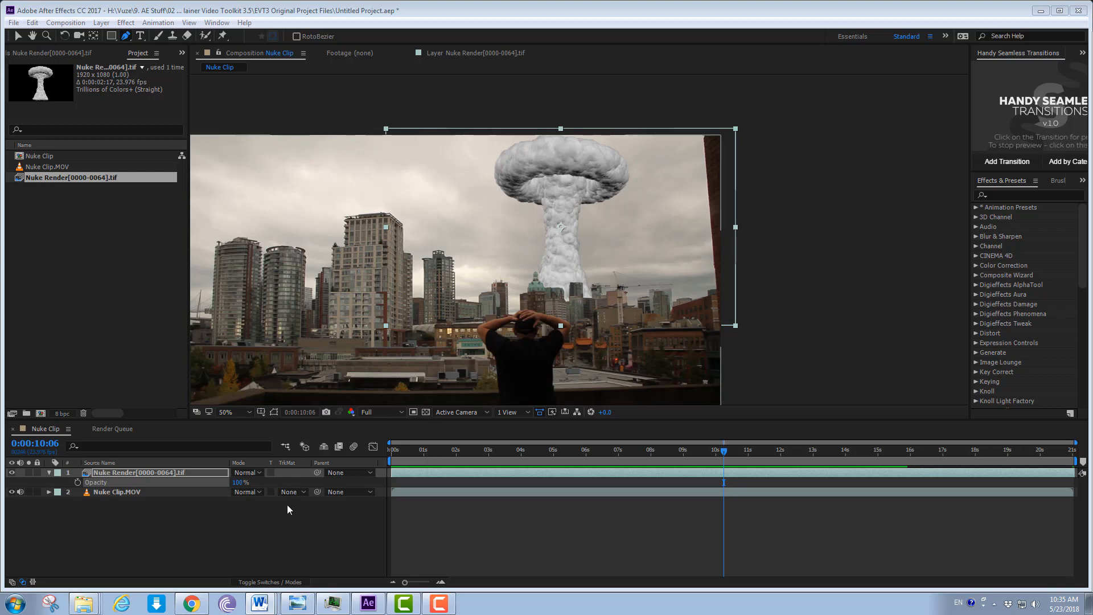
click(139, 473)
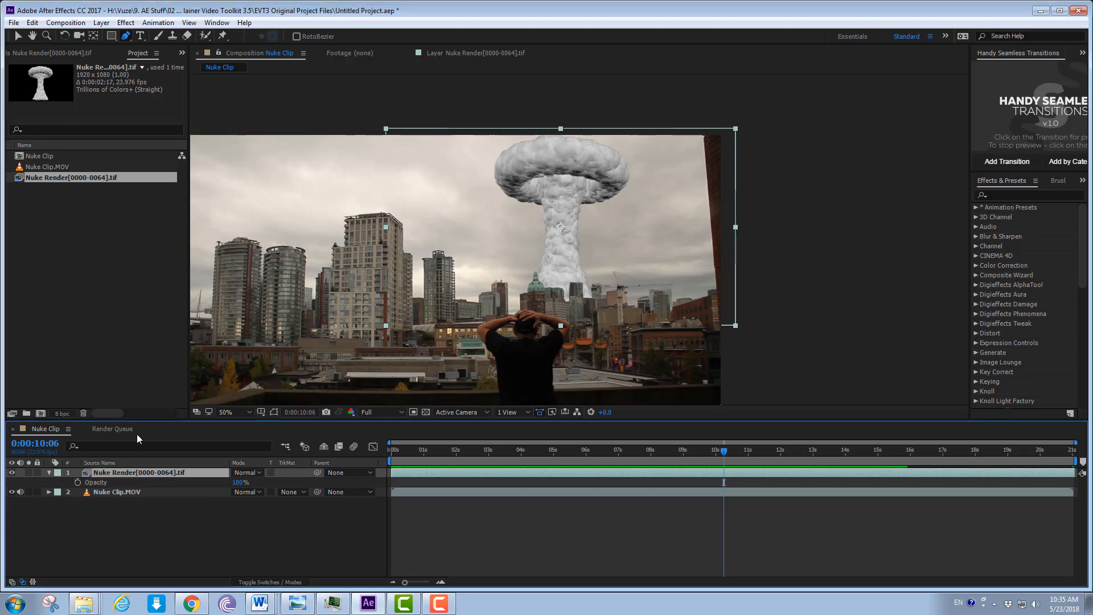
click(127, 24)
mouse_move(151, 97)
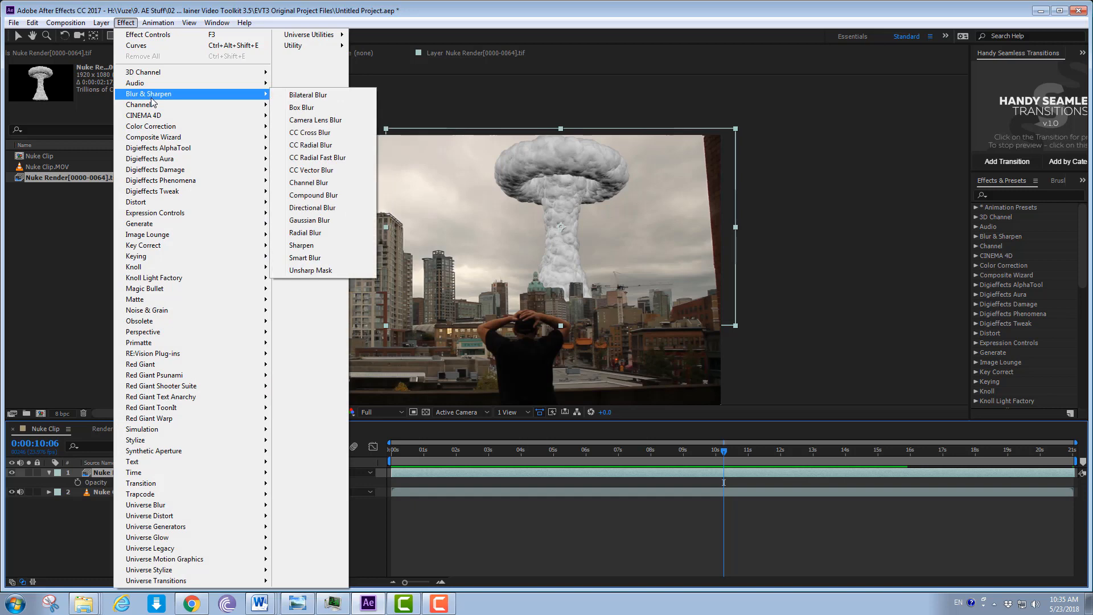
mouse_move(156, 119)
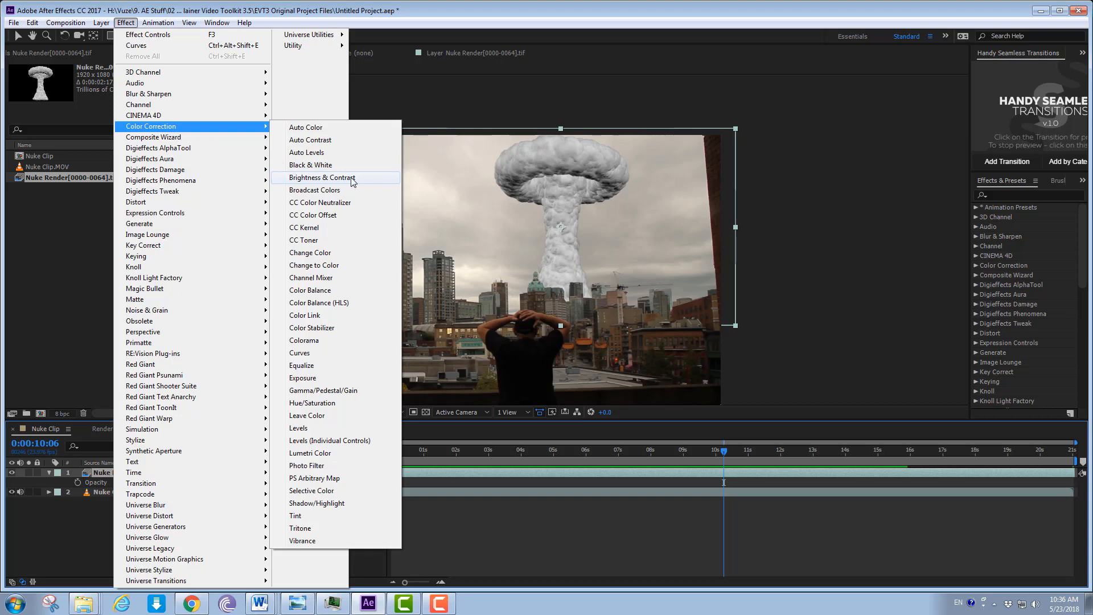
click(352, 178)
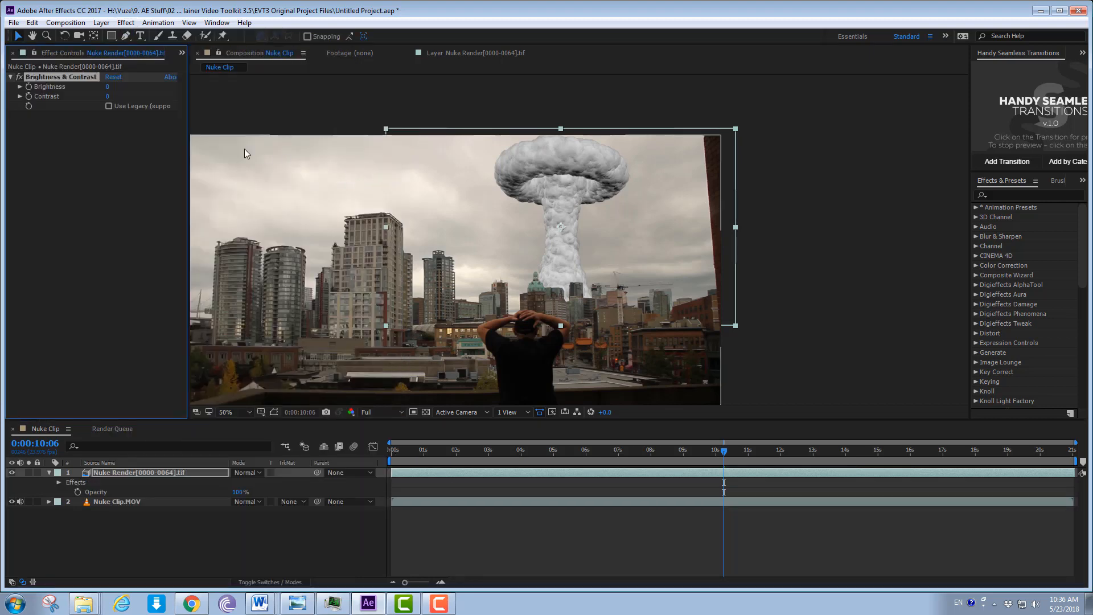
Step: Set the effect's brightness to -15 and contrast to 2, and check the cloud against the sky
click(107, 87)
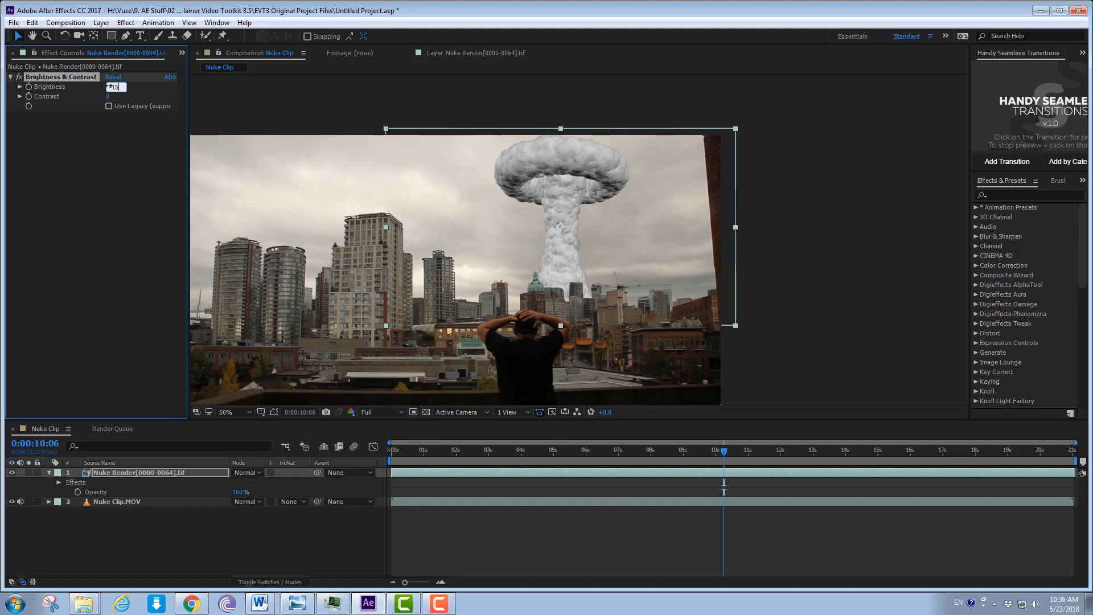
key(Return)
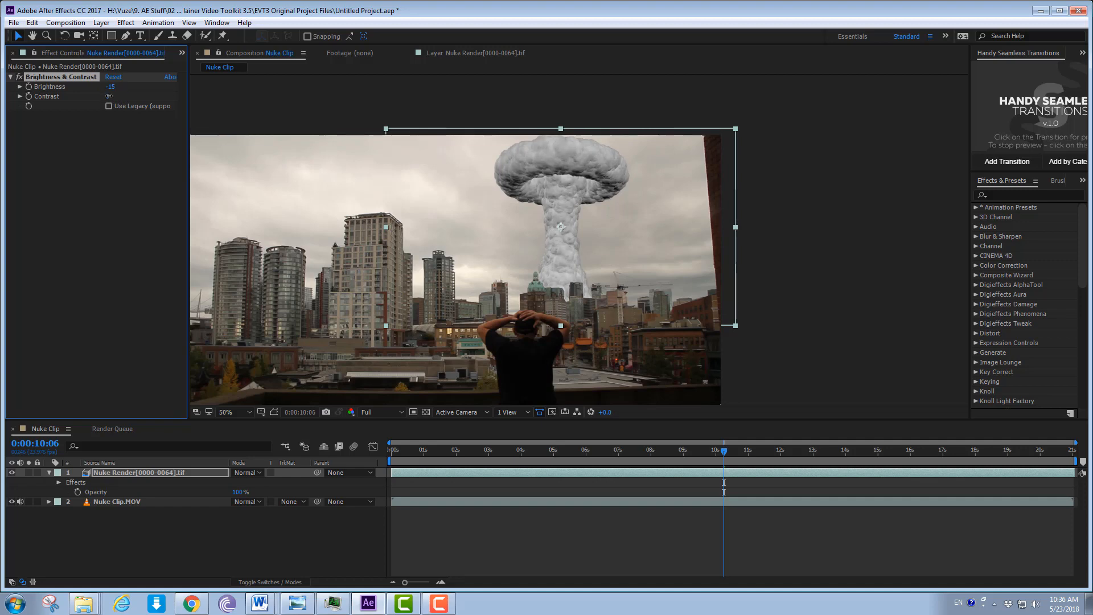
click(108, 96)
text(2)
key(Return)
key(comma)
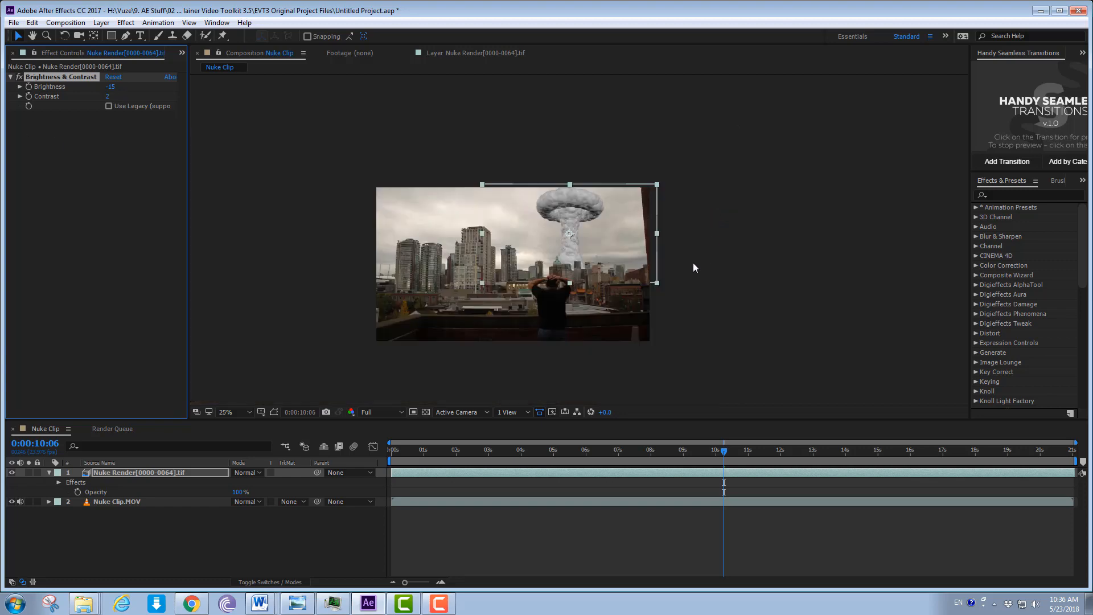
key(period)
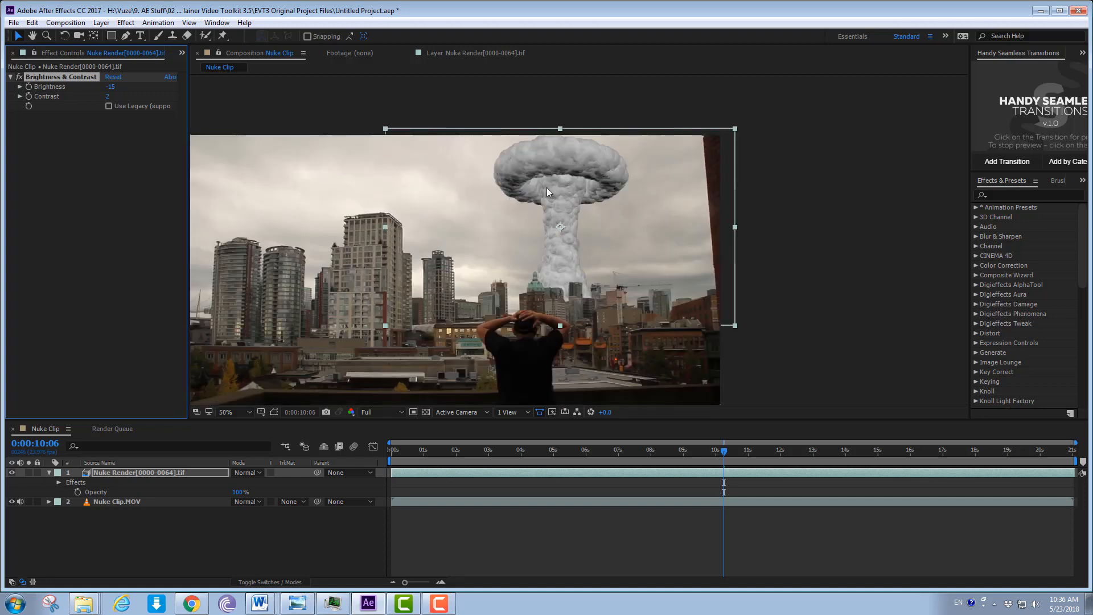
Step: Create a 1920 x 1080 orange solid (FF7200) named Glow above the nuke render layer
click(161, 473)
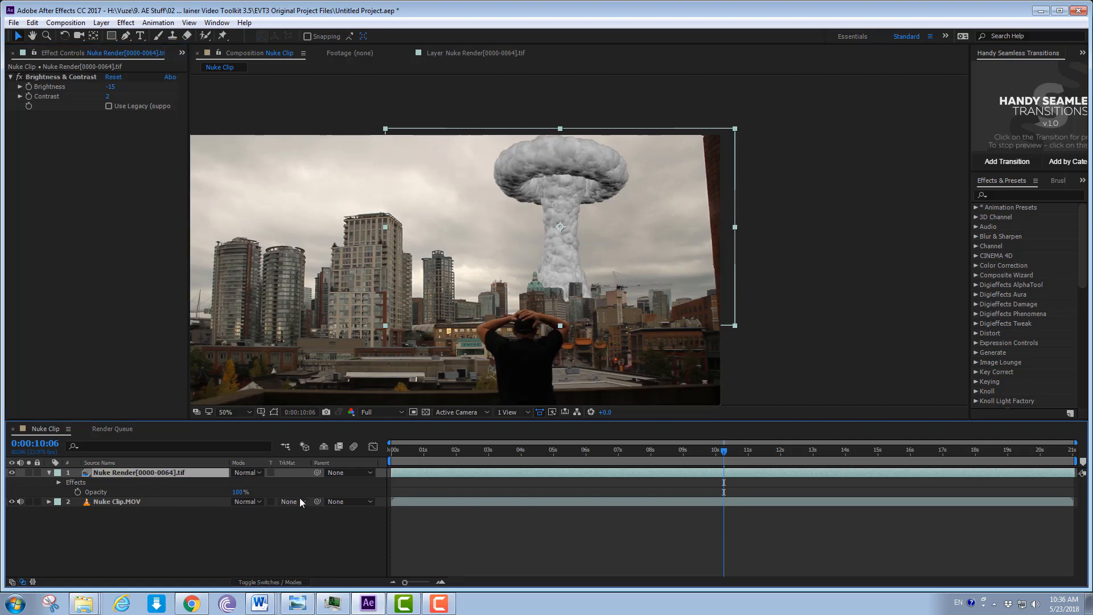
click(102, 23)
mouse_move(106, 37)
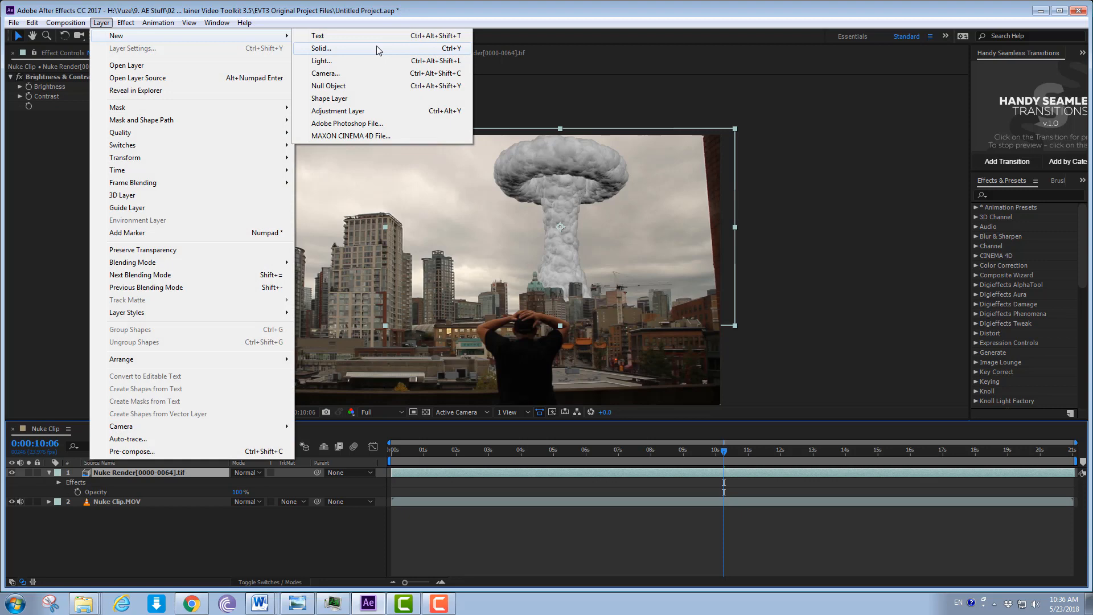
click(321, 48)
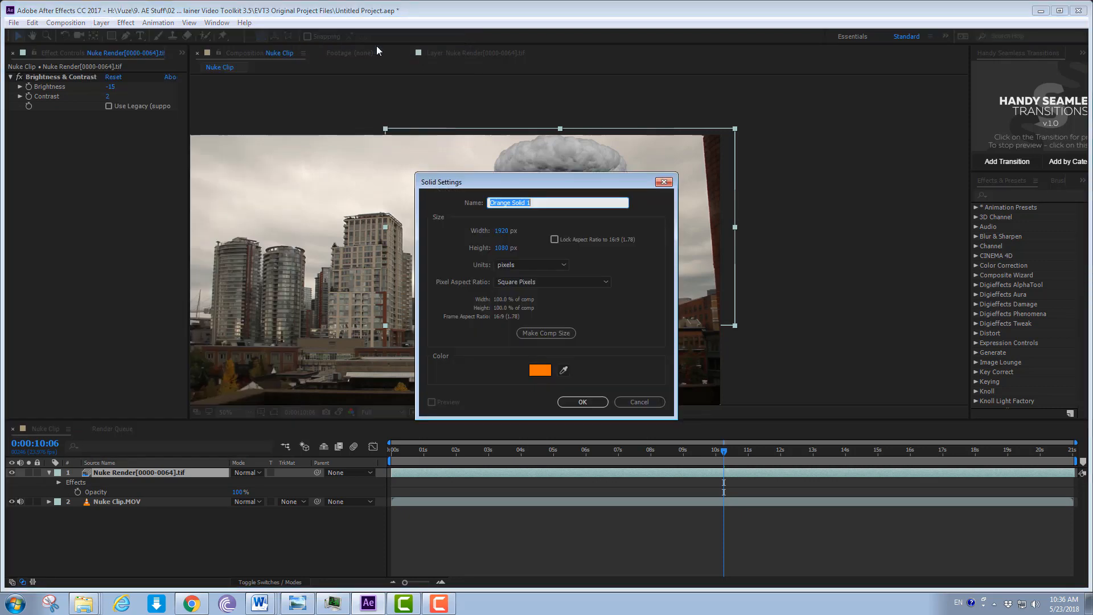
click(539, 371)
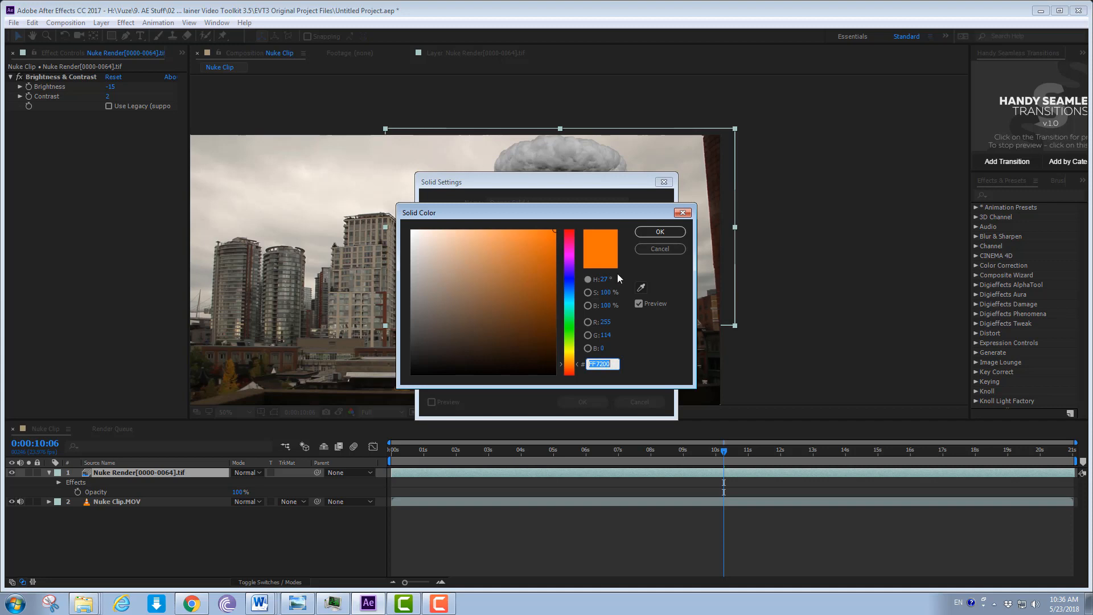
click(656, 231)
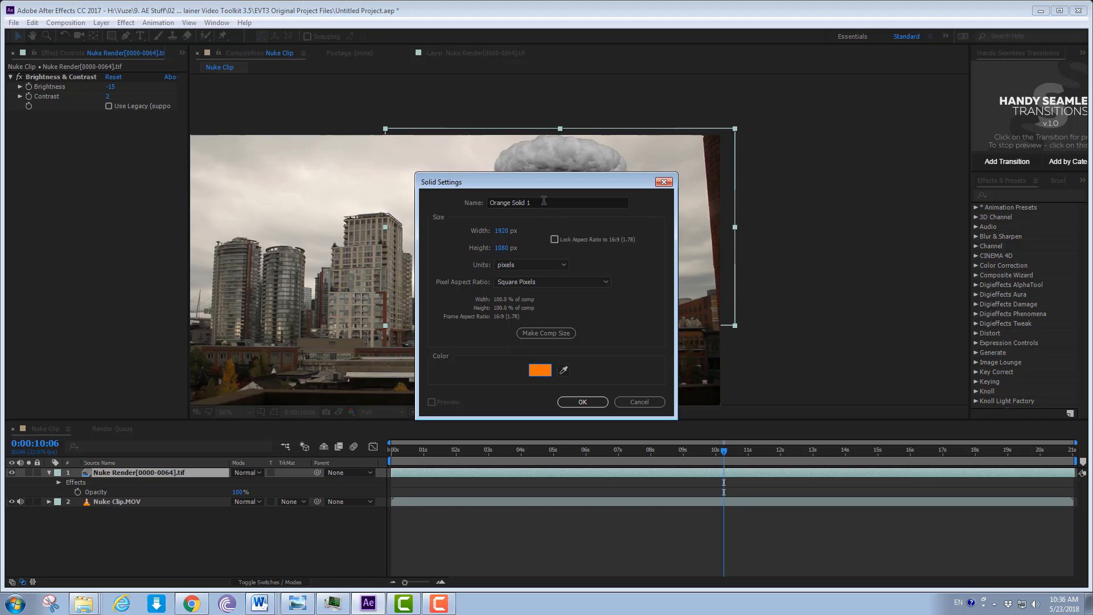
click(543, 201)
text(Glow)
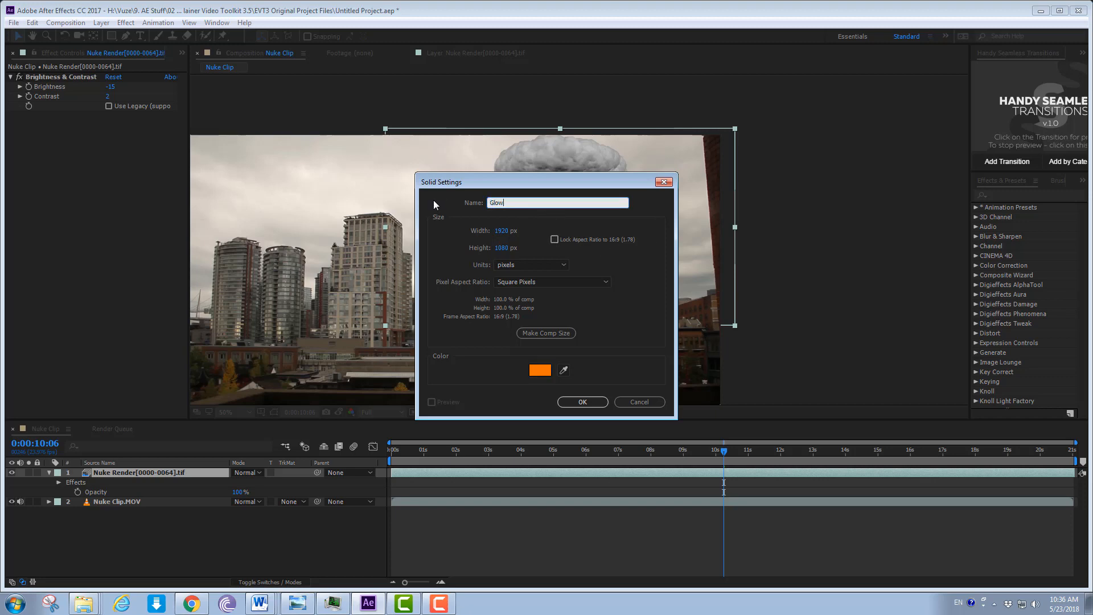
key(Return)
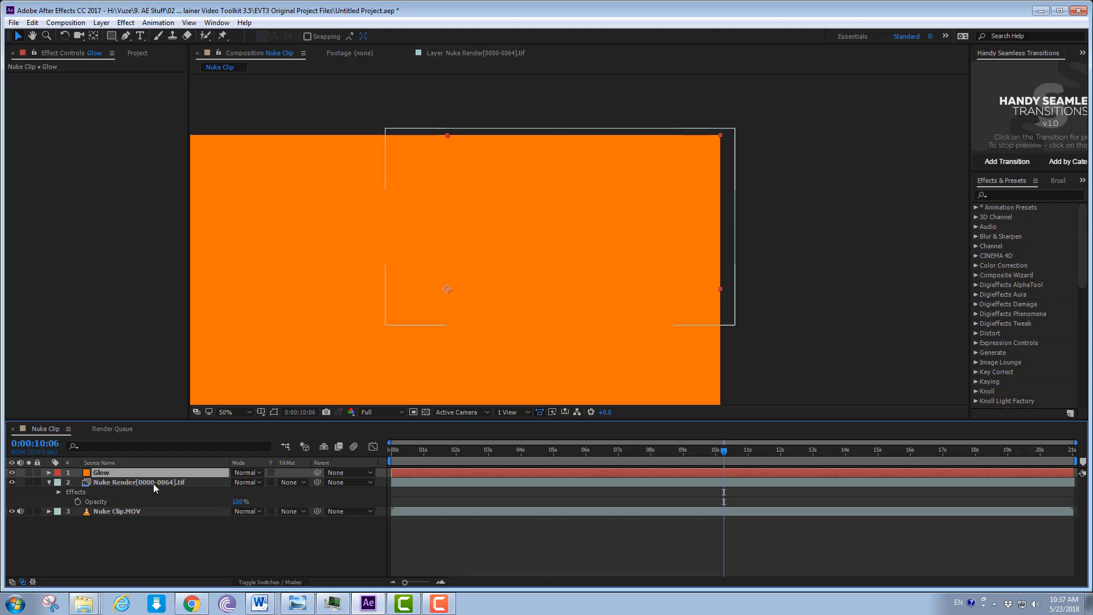
Step: Set the Glow solid's opacity to 25%
key(t)
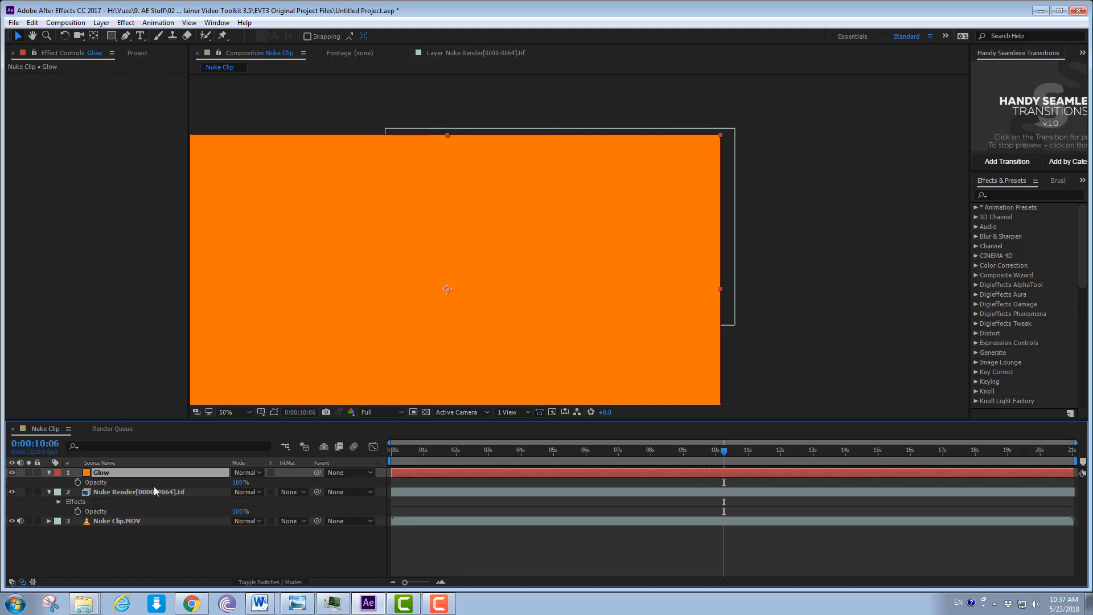
click(238, 483)
text(15)
key(Return)
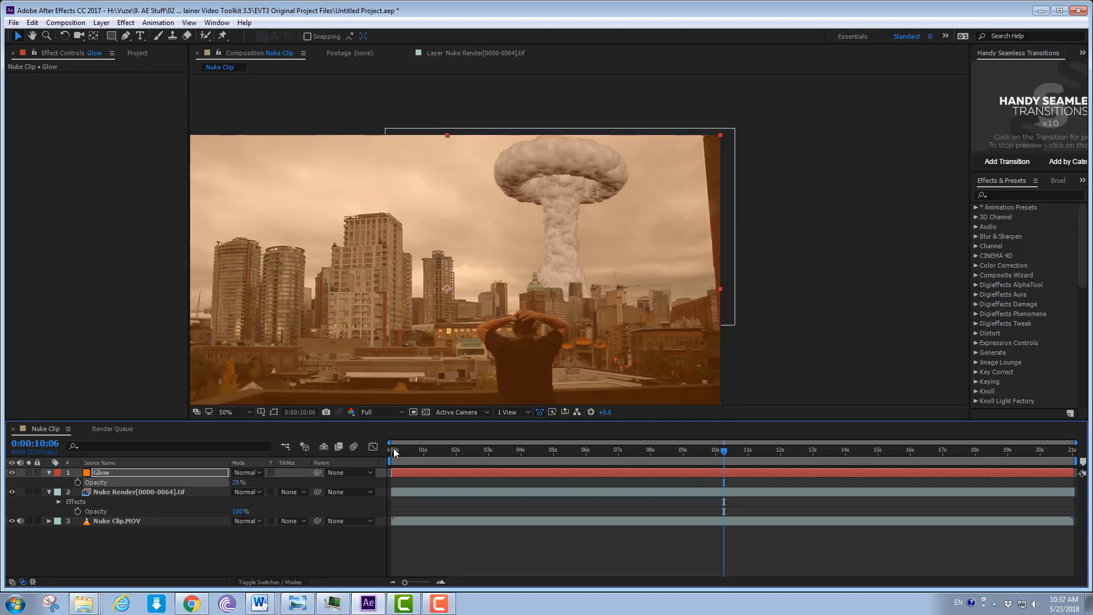
Step: At the first frame, start a Pen mask on the Glow layer, curving around the left side of the mushroom cap's hollow underside
key(Home)
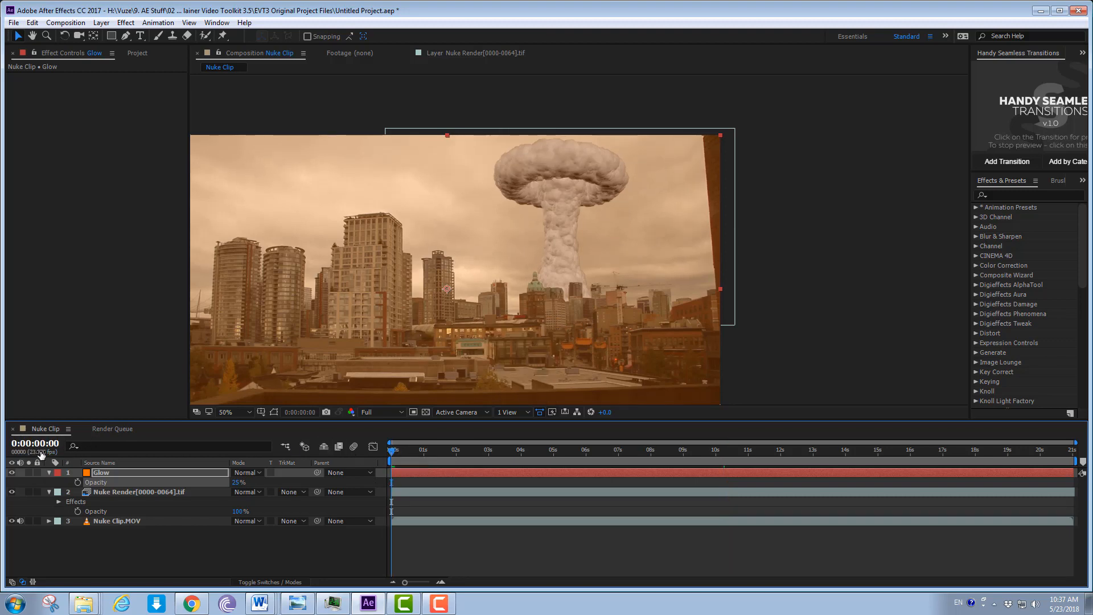
click(125, 36)
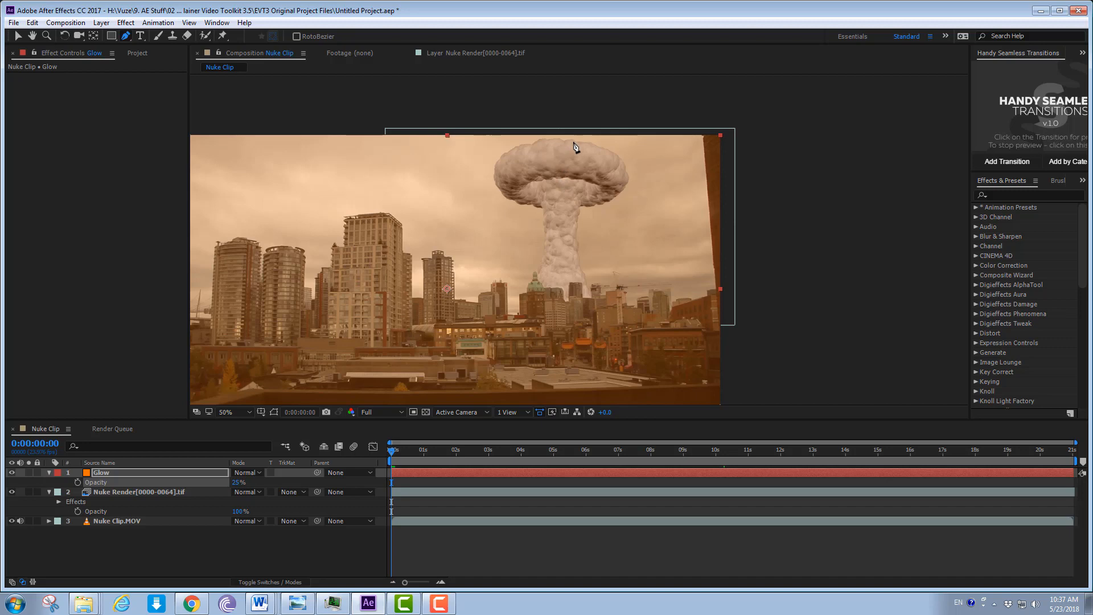
key(period)
key(period)
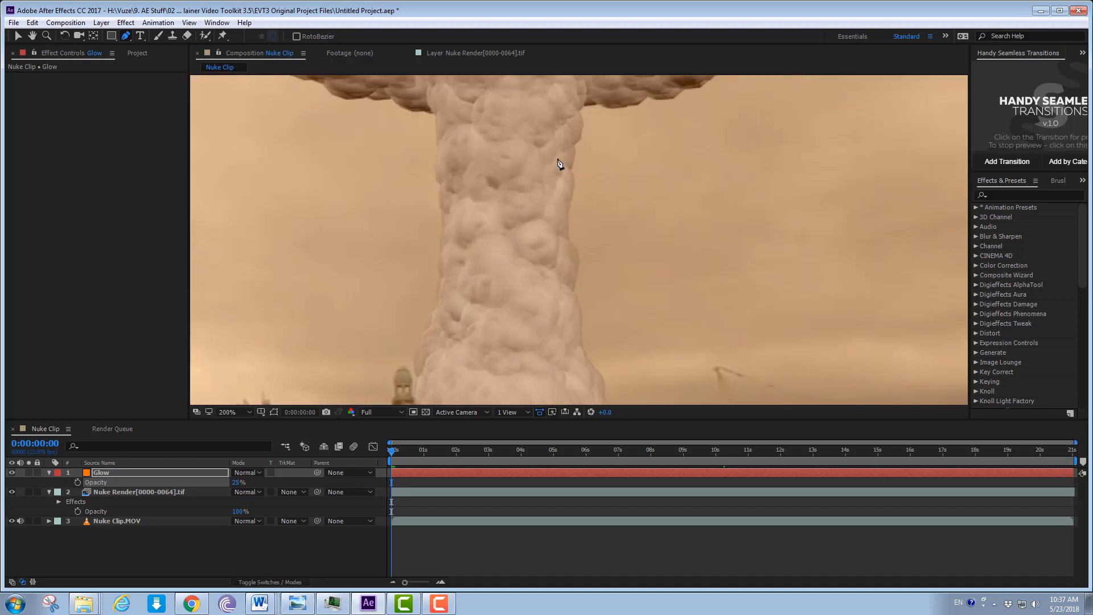
key(h)
drag(520, 134, 534, 297)
key(g)
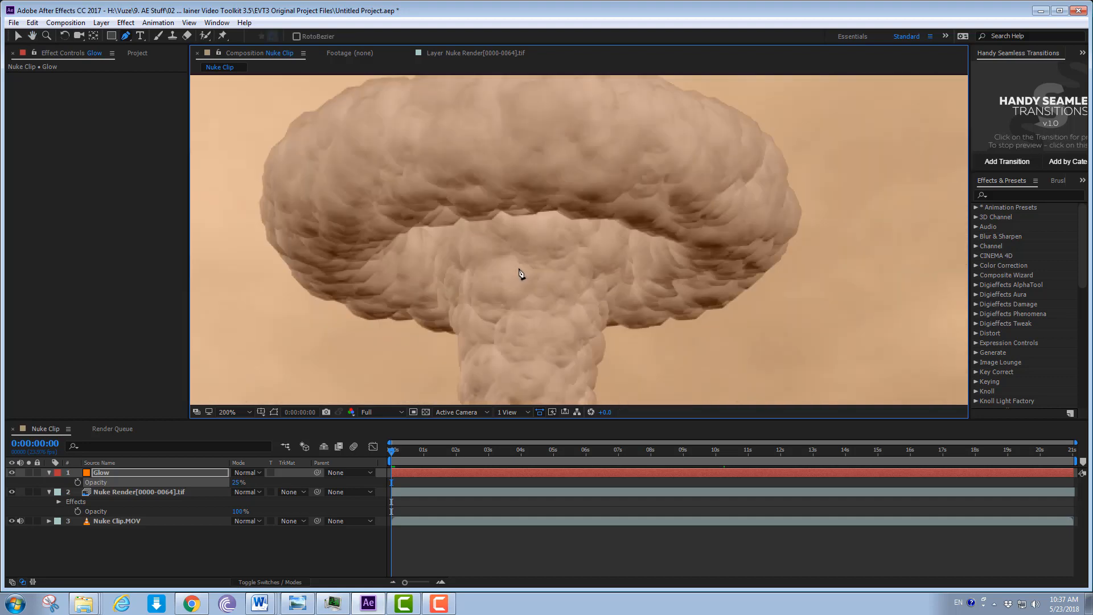
key(space)
drag(513, 276, 579, 264)
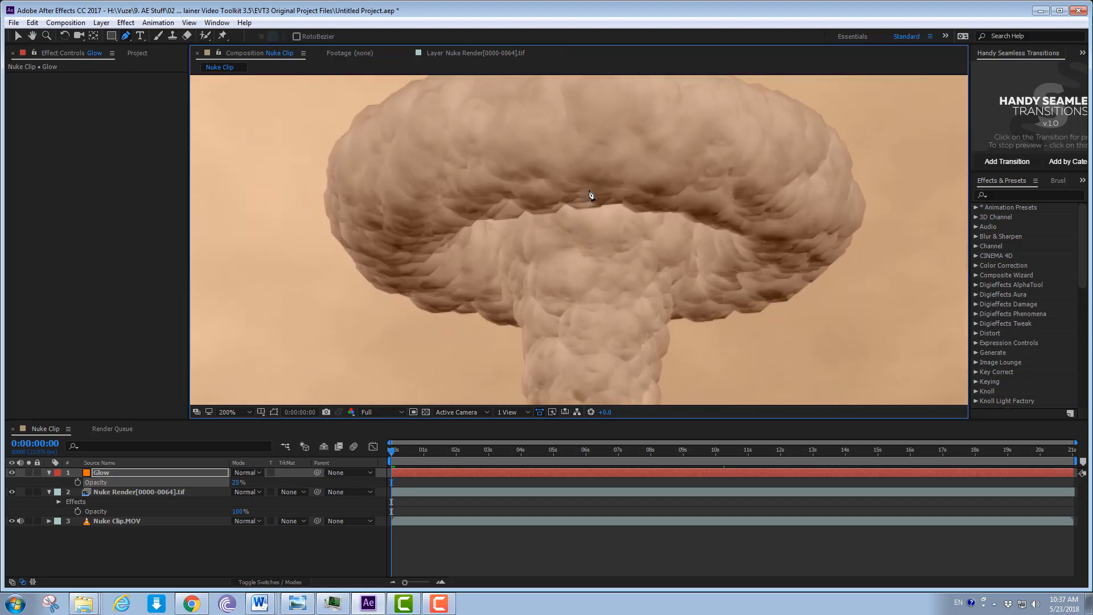
click(104, 471)
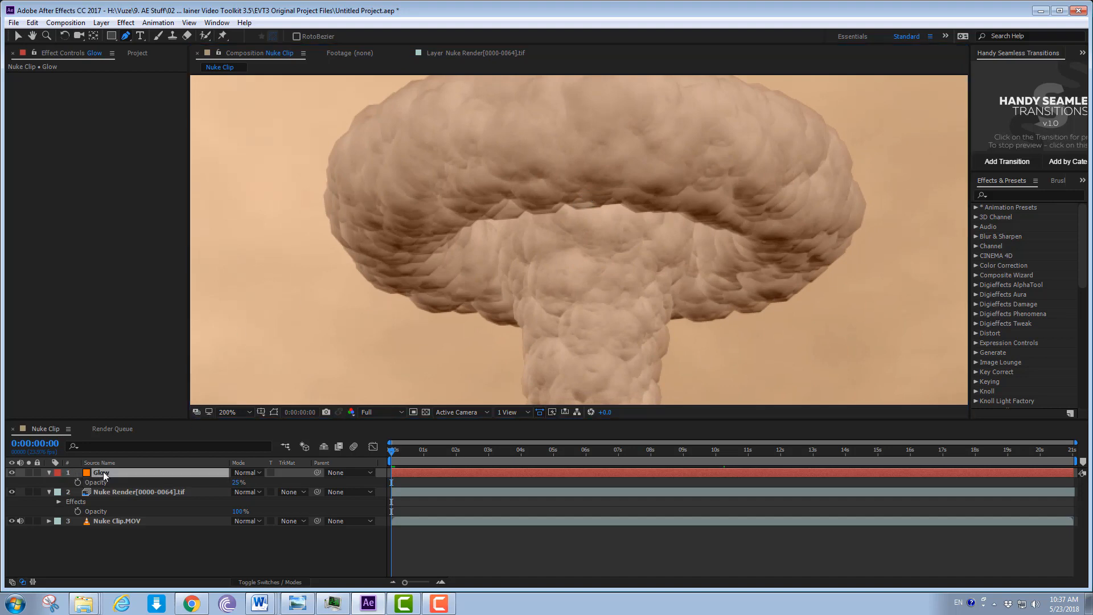
click(591, 190)
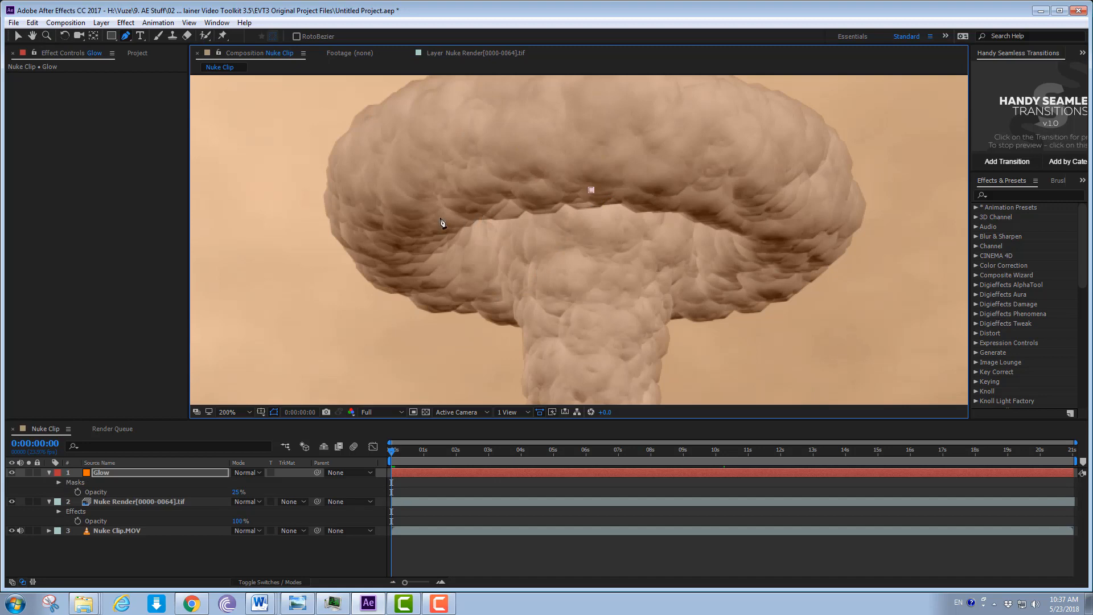
drag(456, 212, 431, 230)
drag(438, 268, 471, 282)
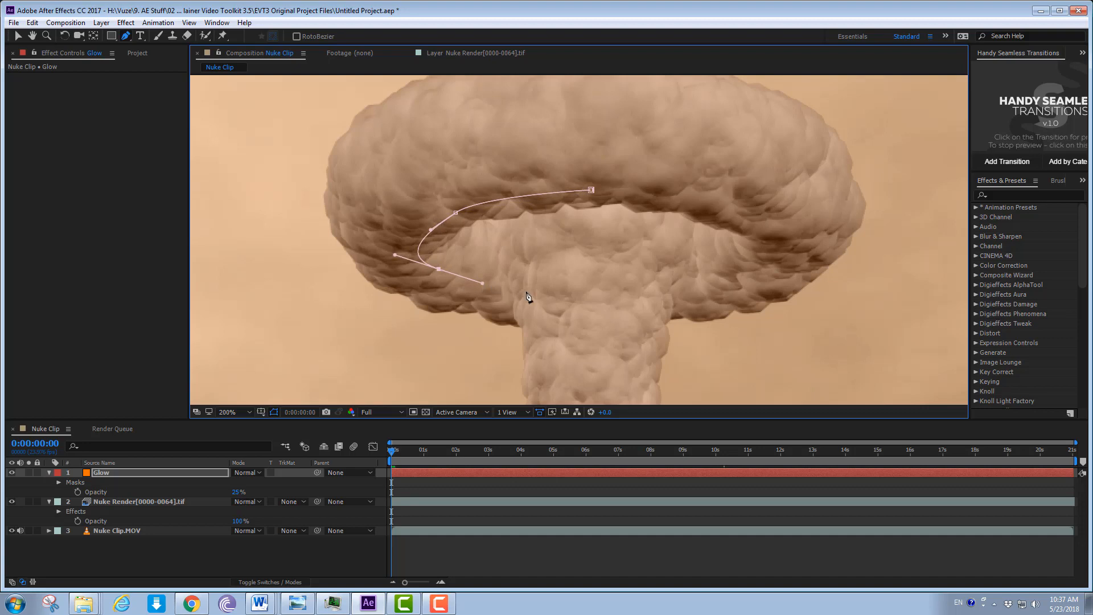
Step: Continue the Glow mask across the top of the stem and around the cap's right inner edge, and close it at its starting point
drag(542, 293, 572, 295)
drag(644, 289, 666, 295)
drag(733, 278, 806, 233)
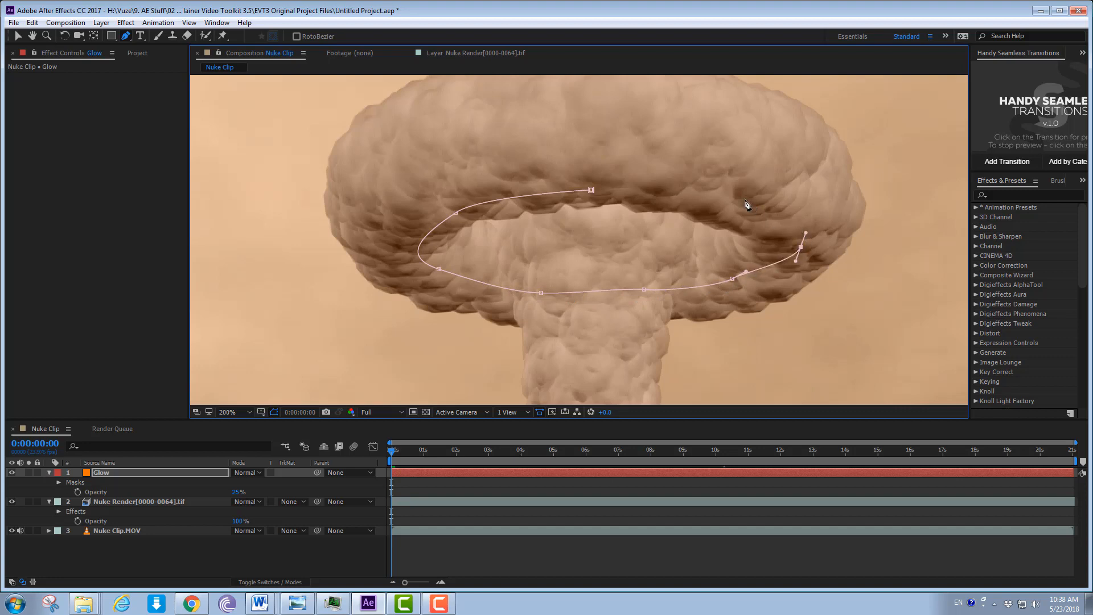
drag(719, 190, 694, 190)
drag(625, 182, 647, 182)
click(591, 190)
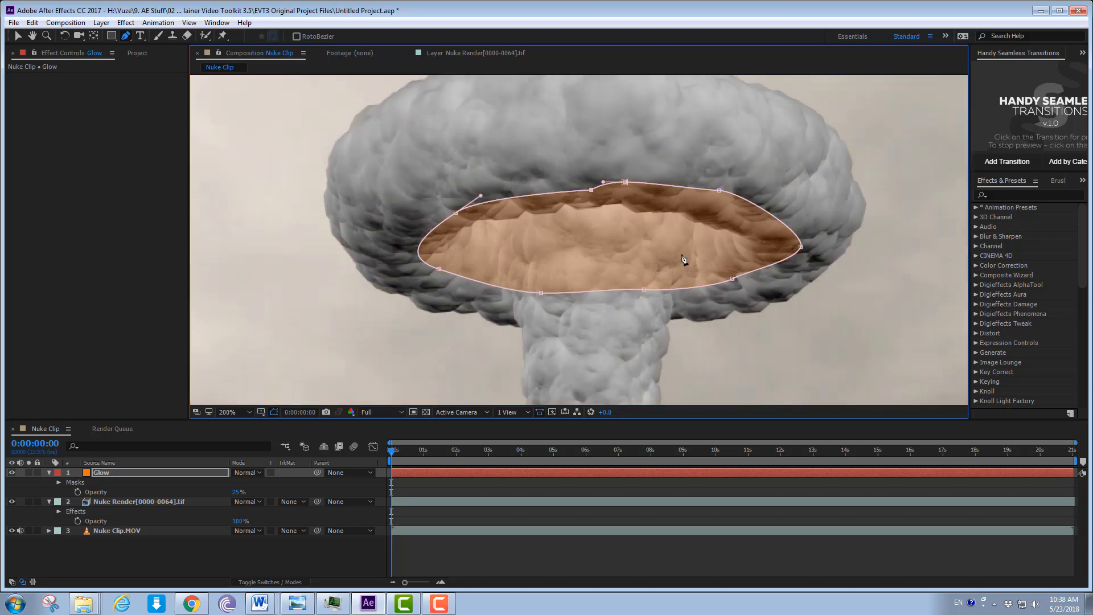
Step: Feather the Glow layer's mask by 49 pixels and hide the mask outline in the viewer
key(comma)
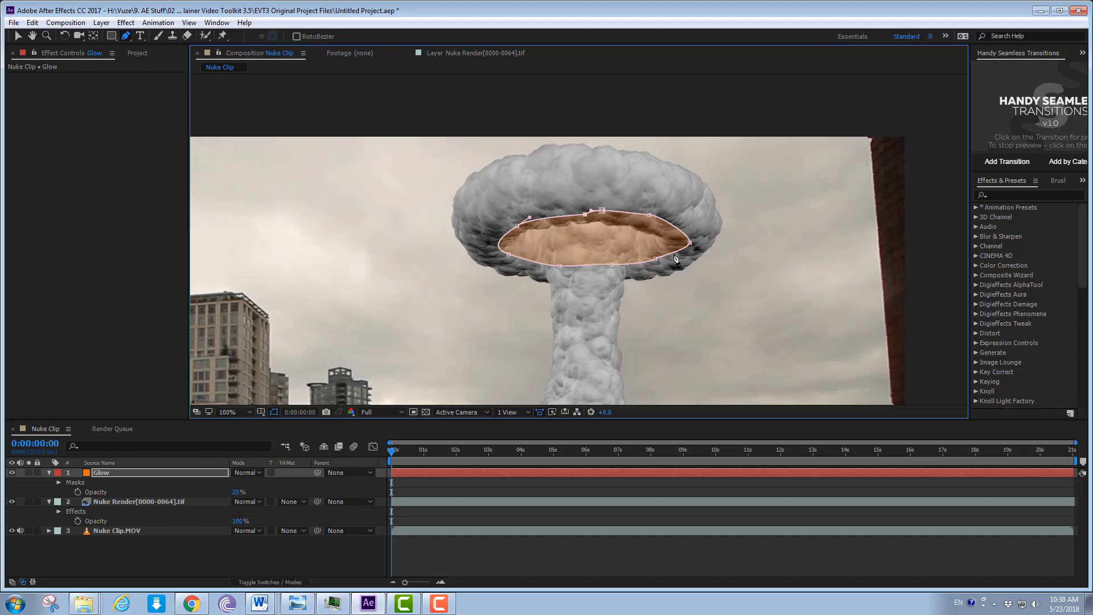
click(155, 472)
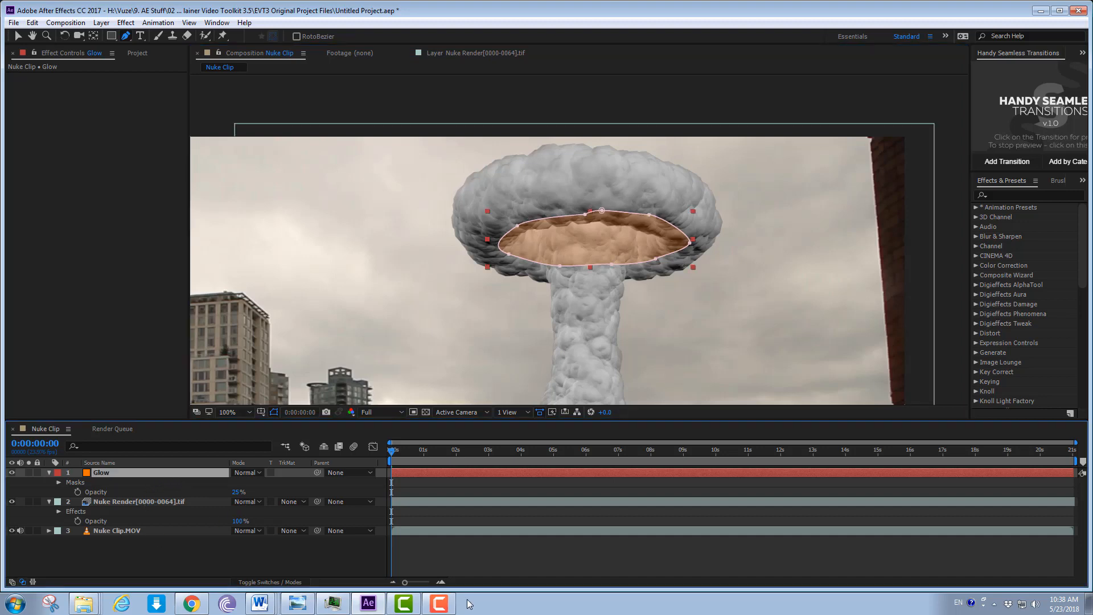
key(m)
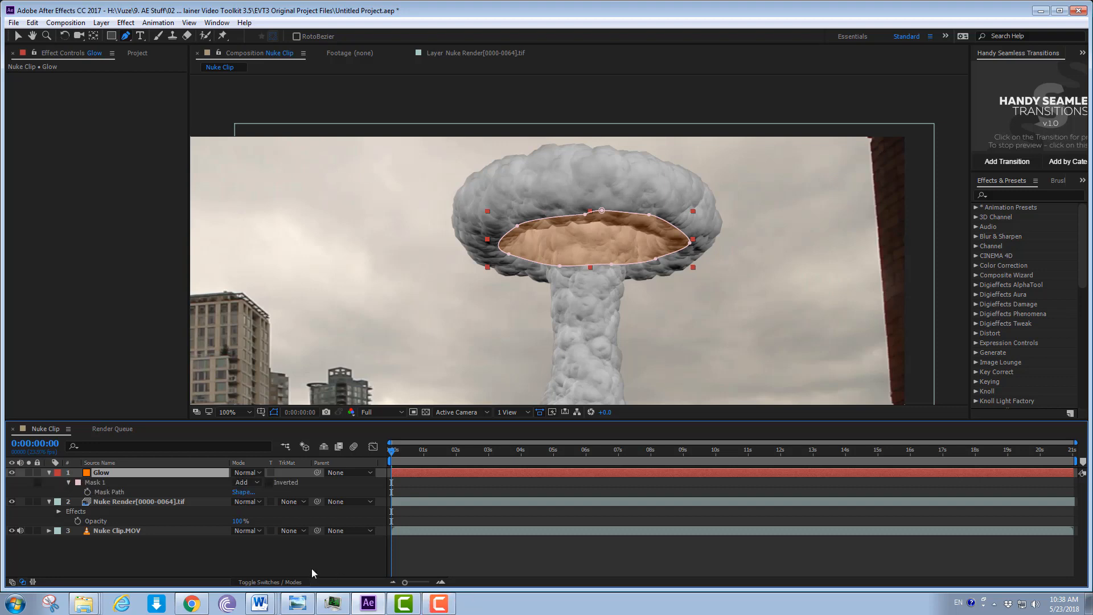
click(69, 482)
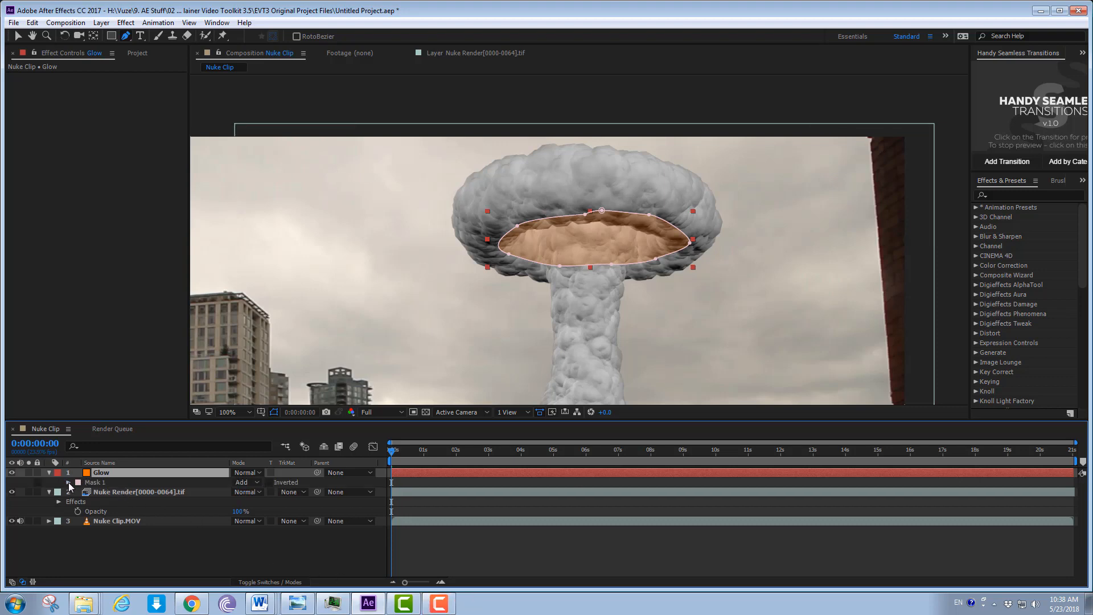
click(69, 483)
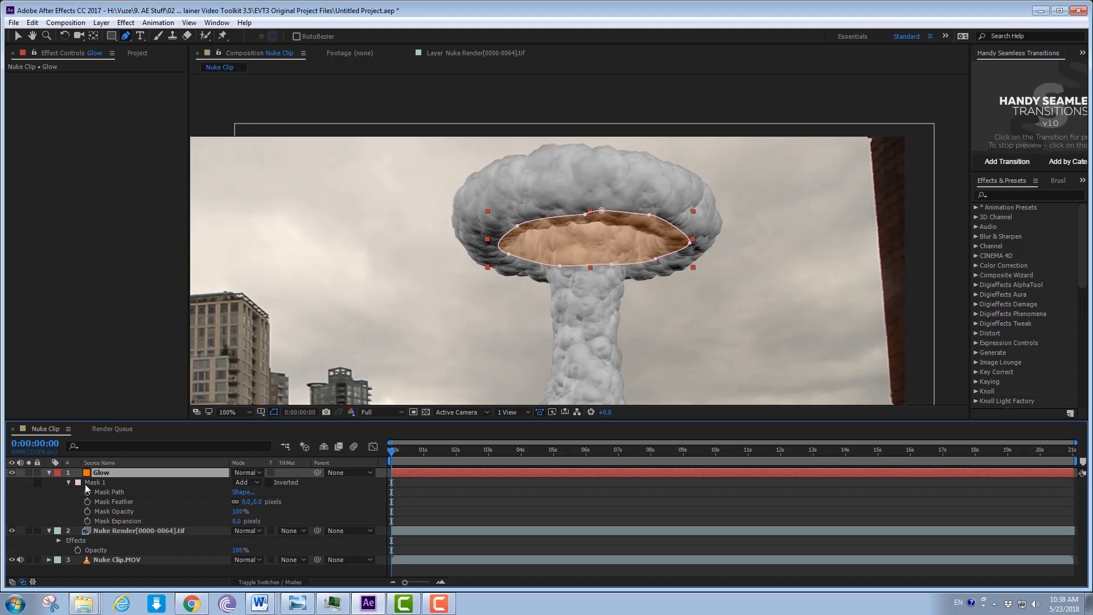
click(245, 502)
key(Return)
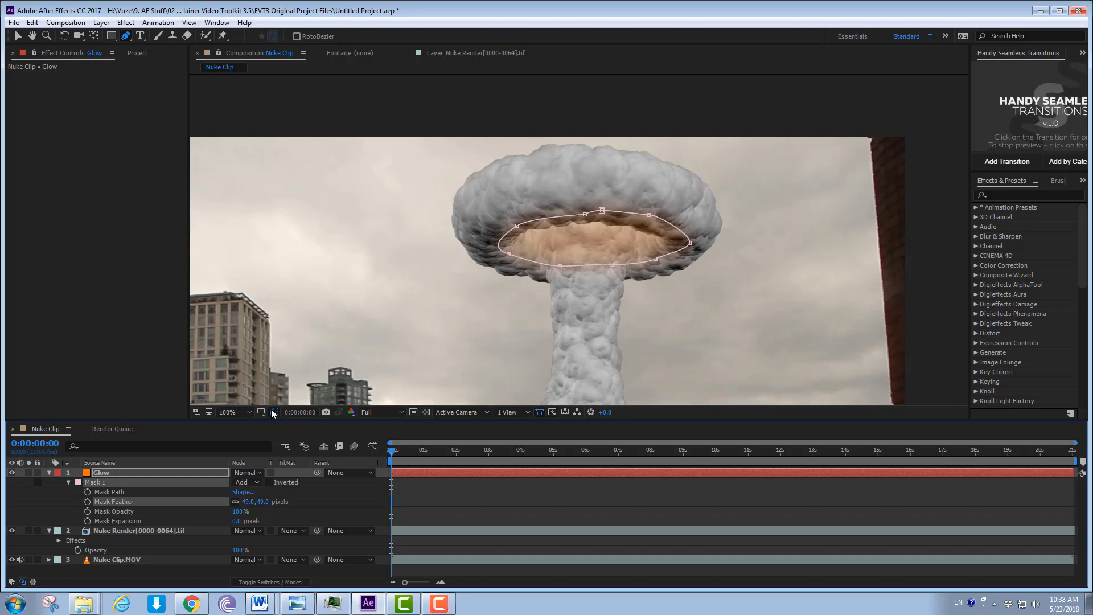
click(274, 412)
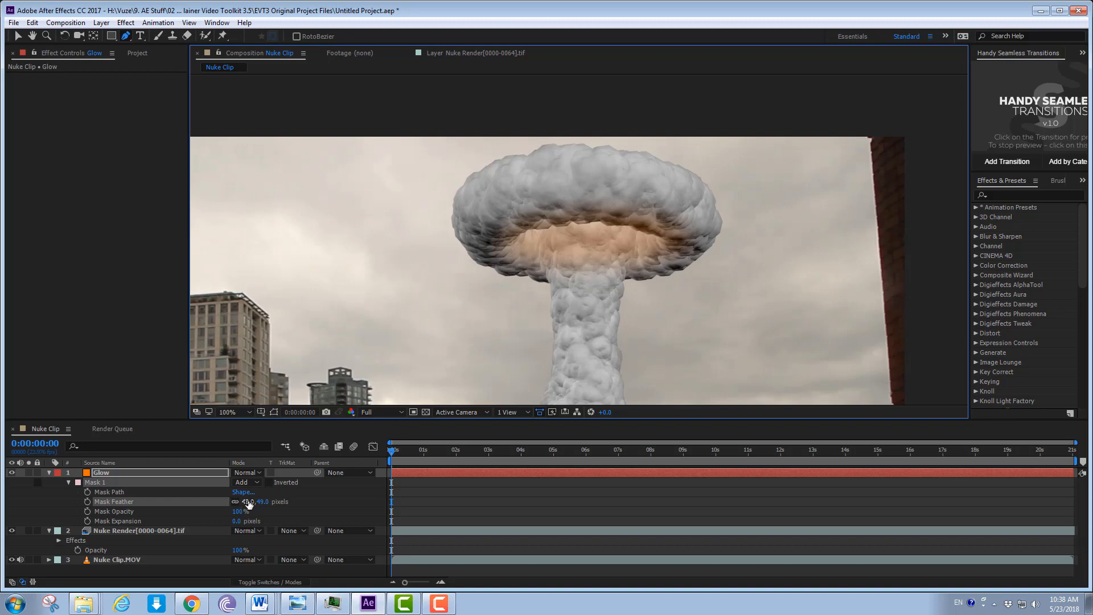
mouse_move(247, 502)
mouse_down()
mouse_move(287, 495)
mouse_move(234, 501)
mouse_up()
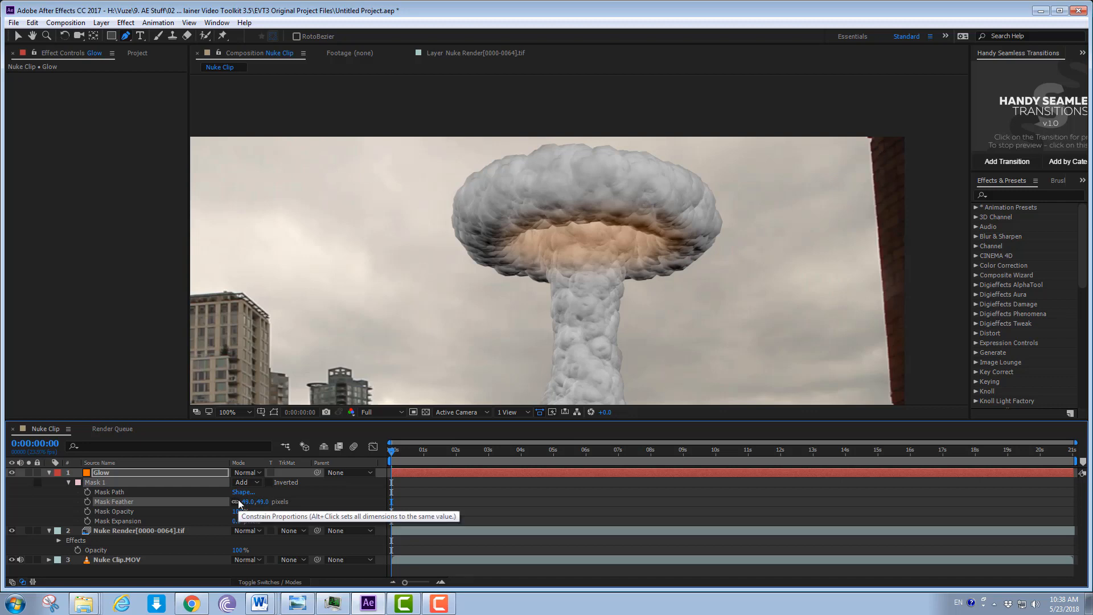
Step: Set the Glow layer's blending mode to Add
click(185, 474)
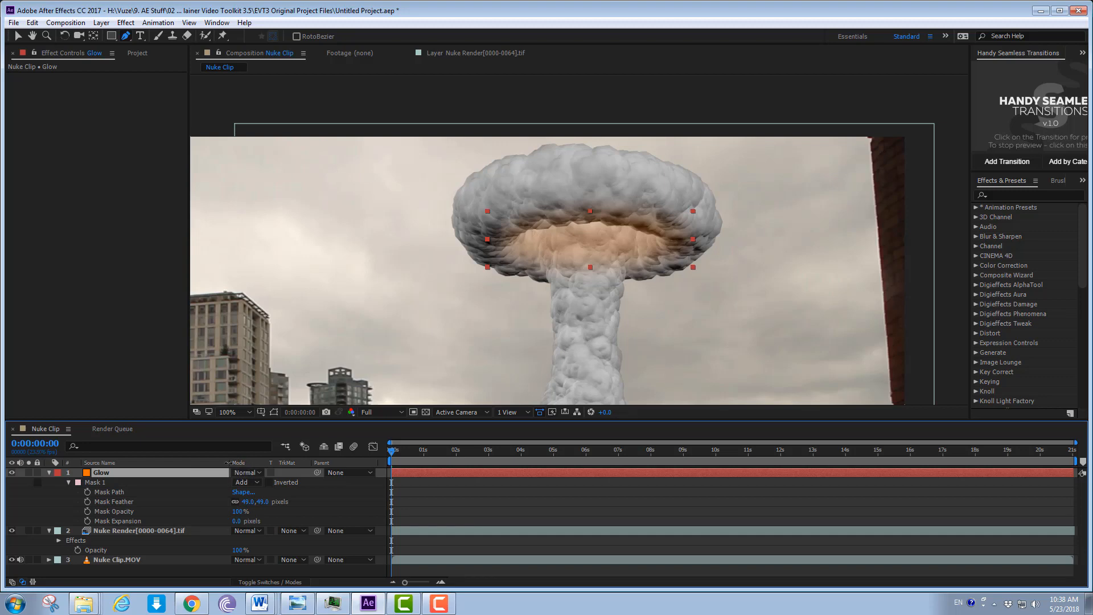
click(266, 583)
click(265, 583)
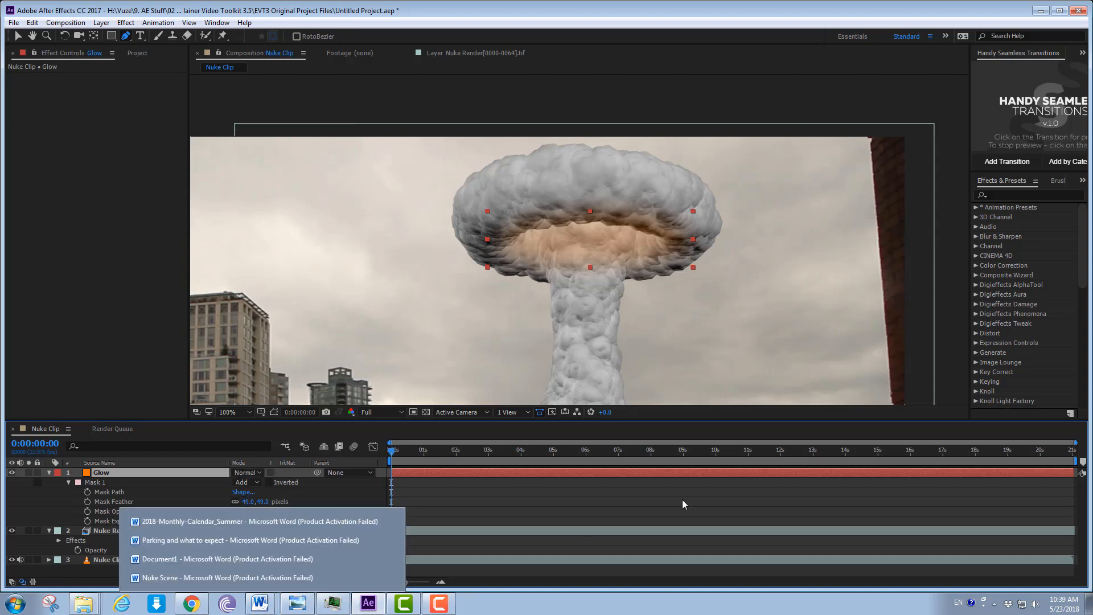
double_click(447, 12)
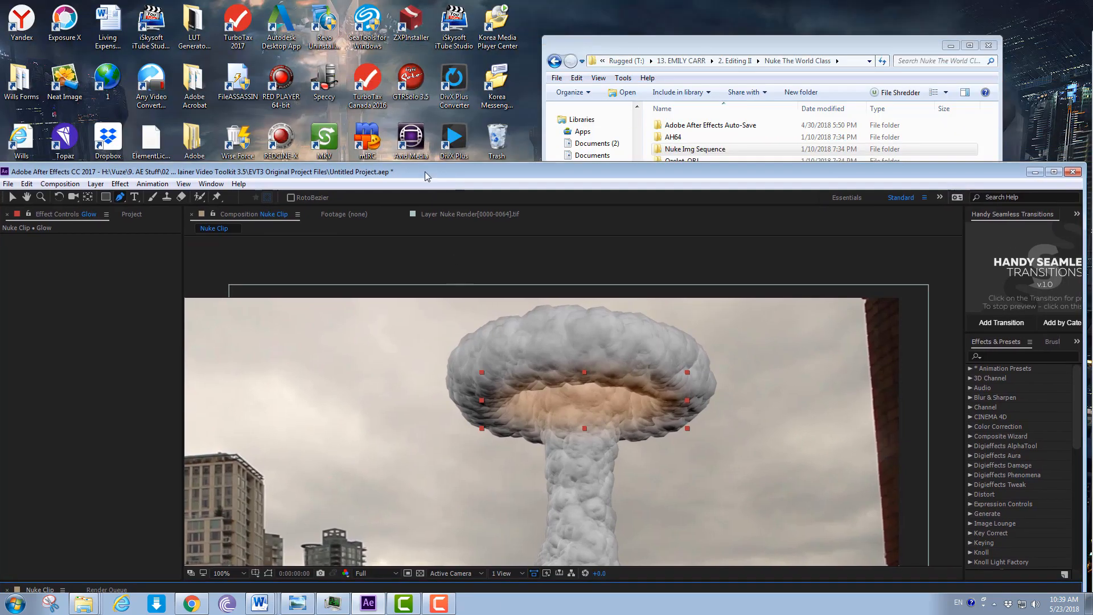
drag(424, 172, 431, 15)
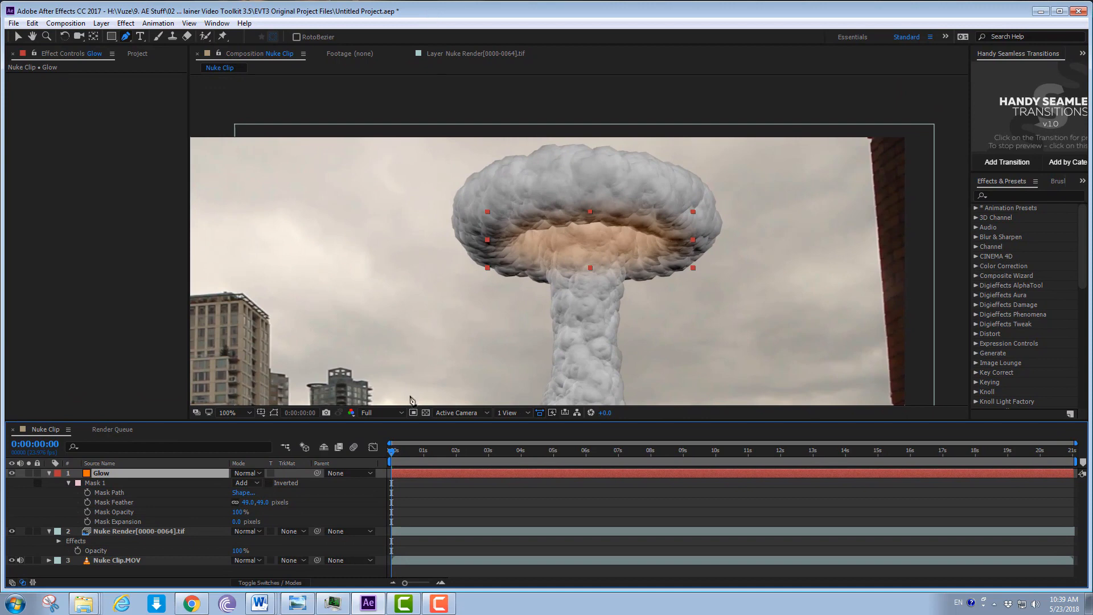
click(254, 475)
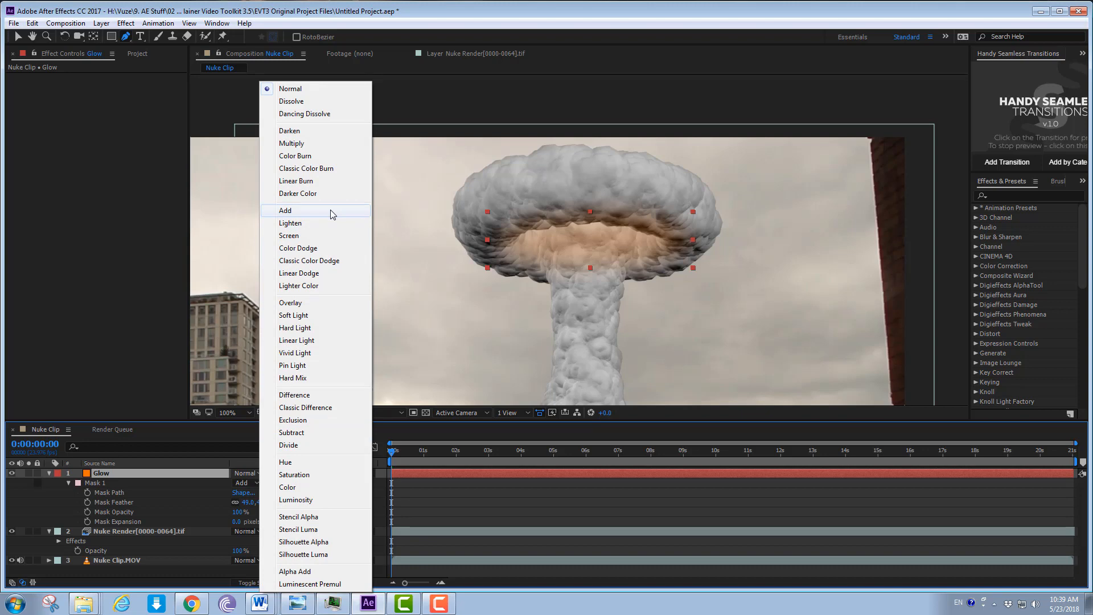
click(333, 212)
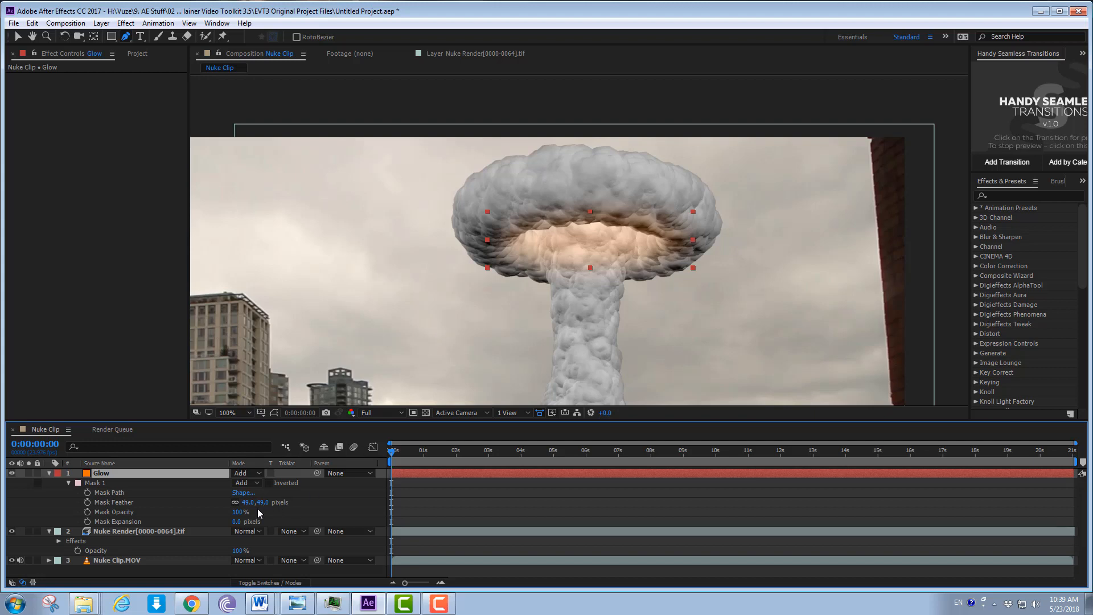
Step: Set the Glow layer's opacity to 56%, check the composite at the end and start of the clip, and save the project
key(t)
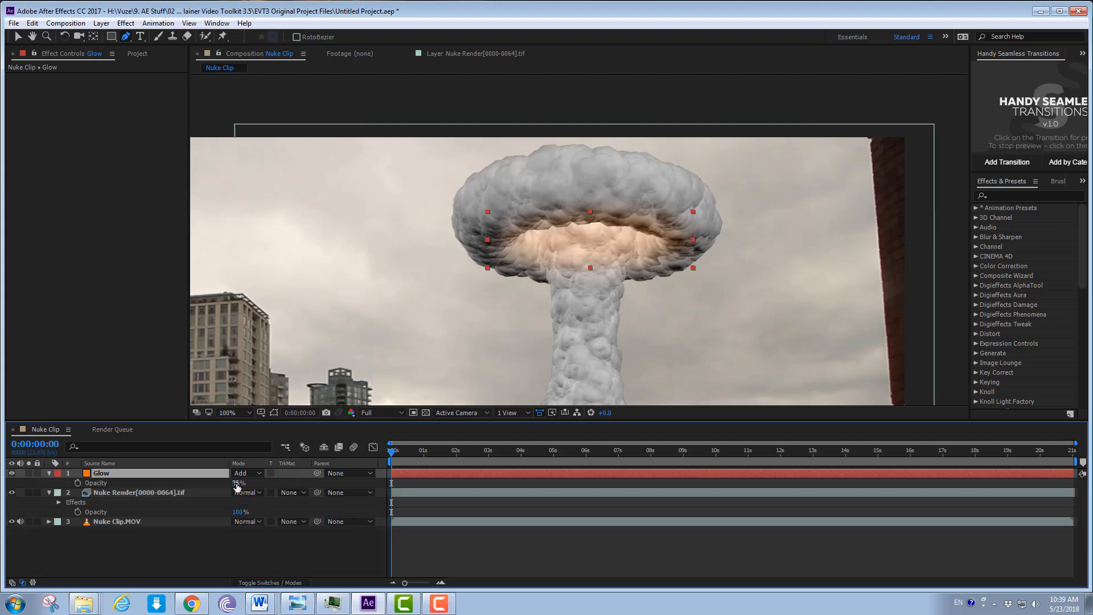
mouse_move(236, 487)
mouse_down()
mouse_move(272, 483)
mouse_move(216, 486)
mouse_up()
key(comma)
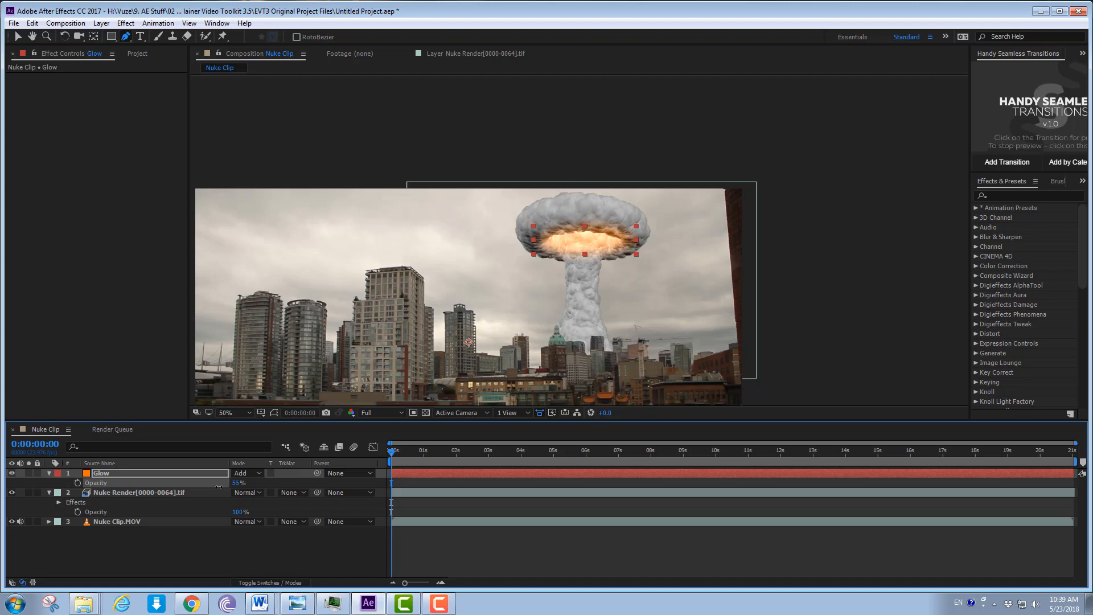
drag(212, 487, 213, 487)
key(End)
key(Home)
click(111, 473)
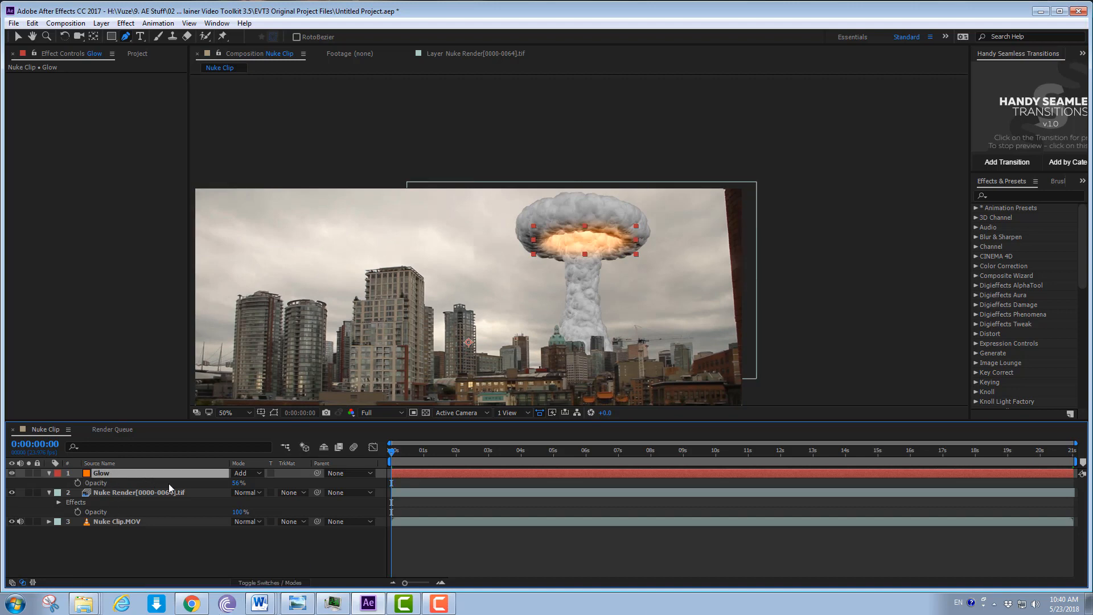
click(13, 23)
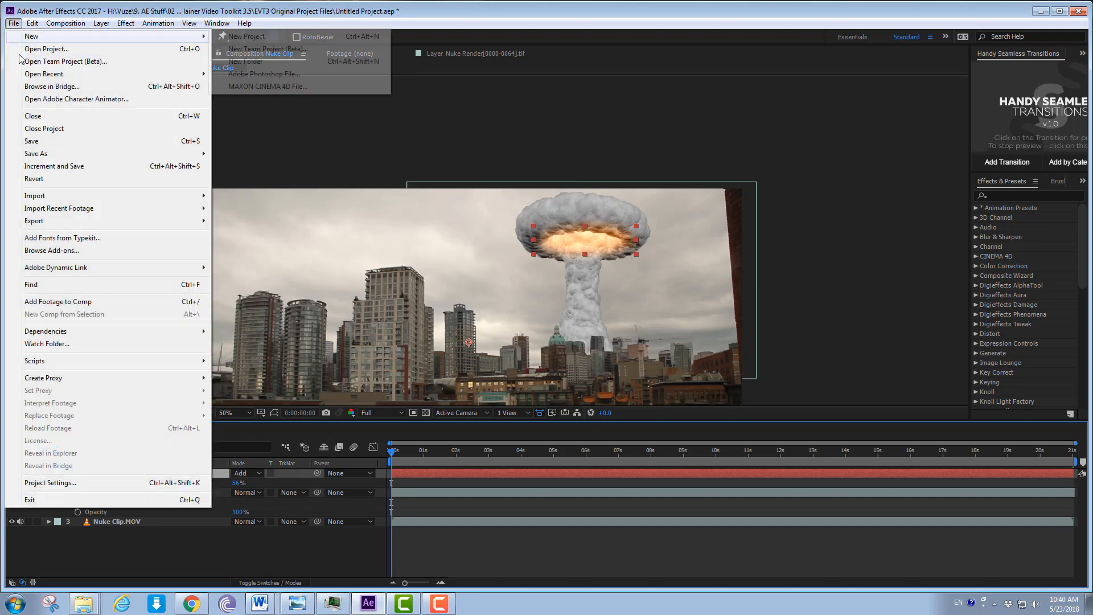
click(63, 141)
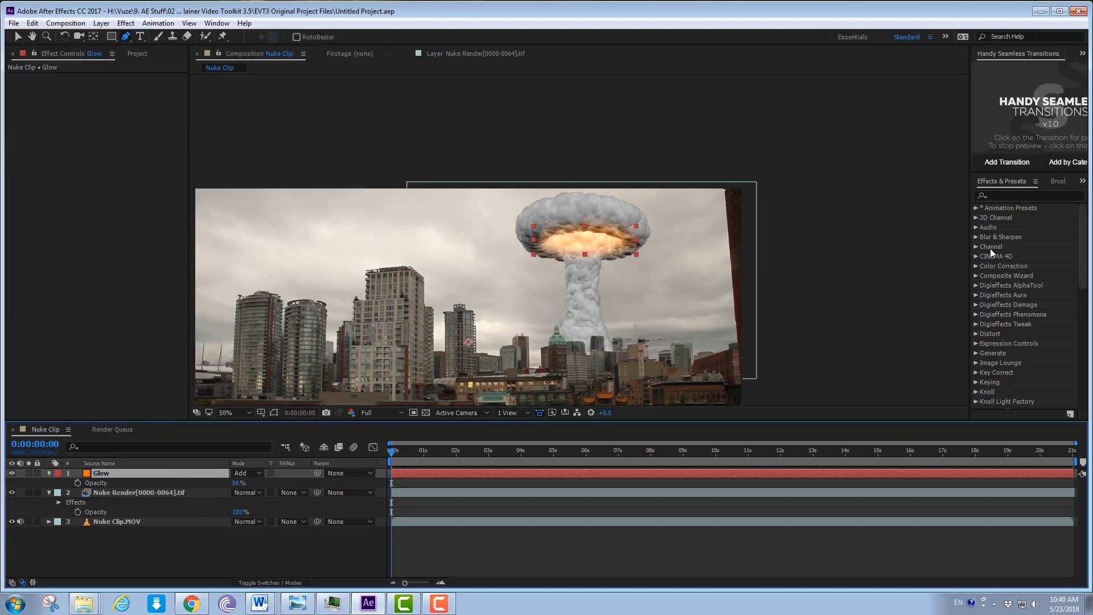
Step: Show the mask outline with the Selection tool active and add a Mask Path keyframe to the Glow layer's Mask 1 at the first frame
scroll(583, 247, up, 2)
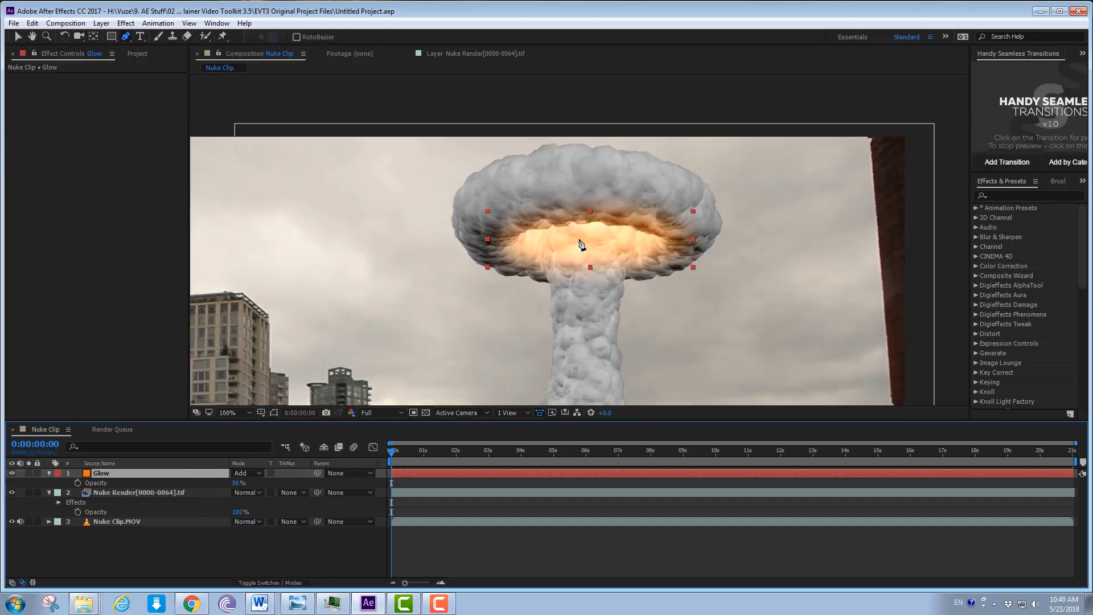
scroll(580, 244, up, 1)
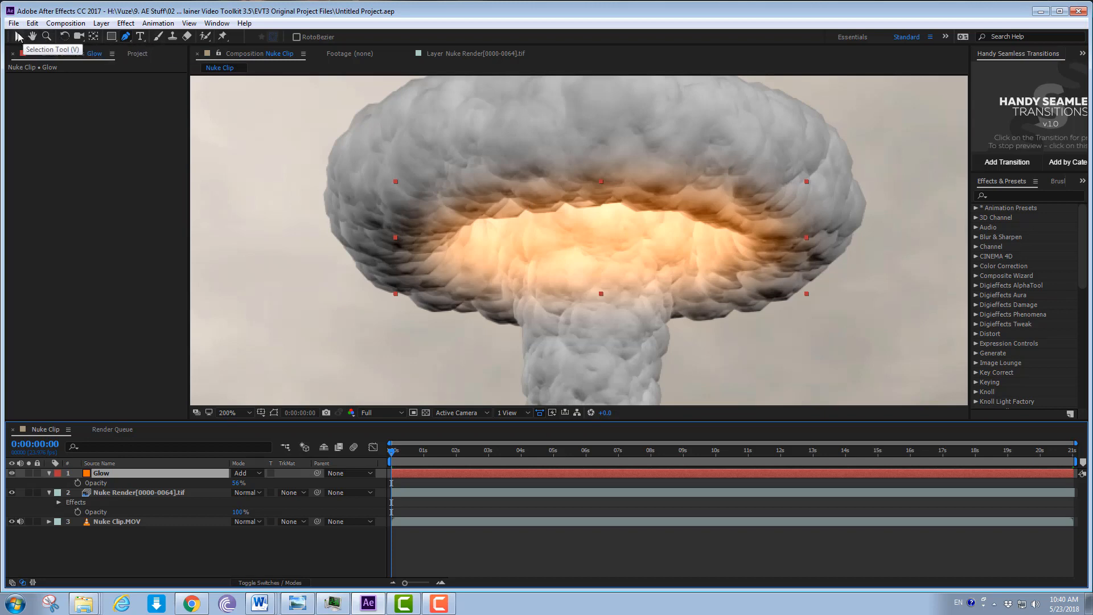
click(17, 38)
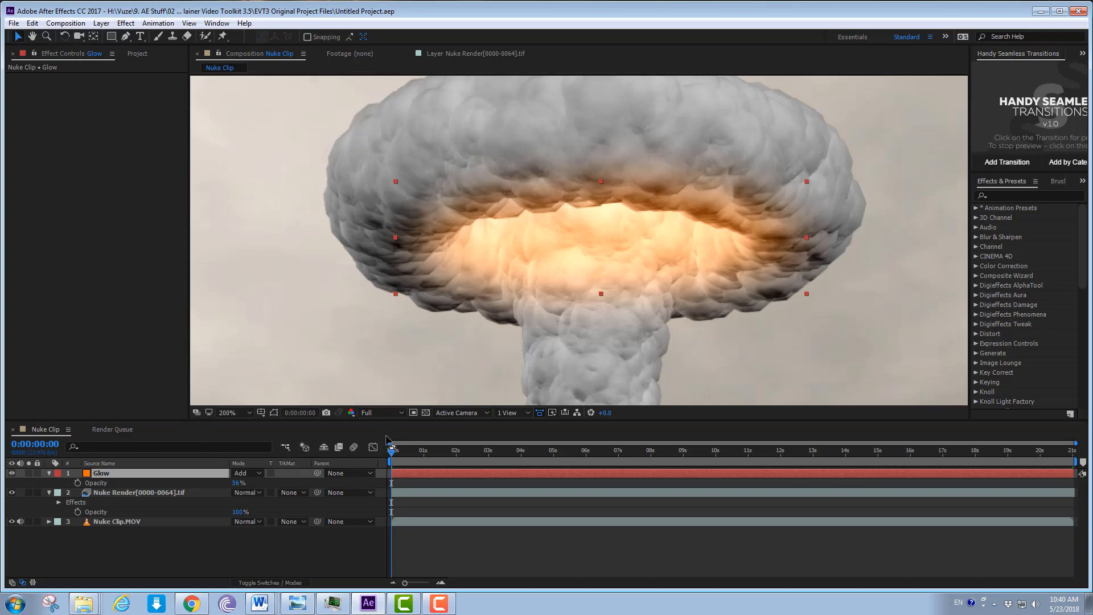
click(274, 414)
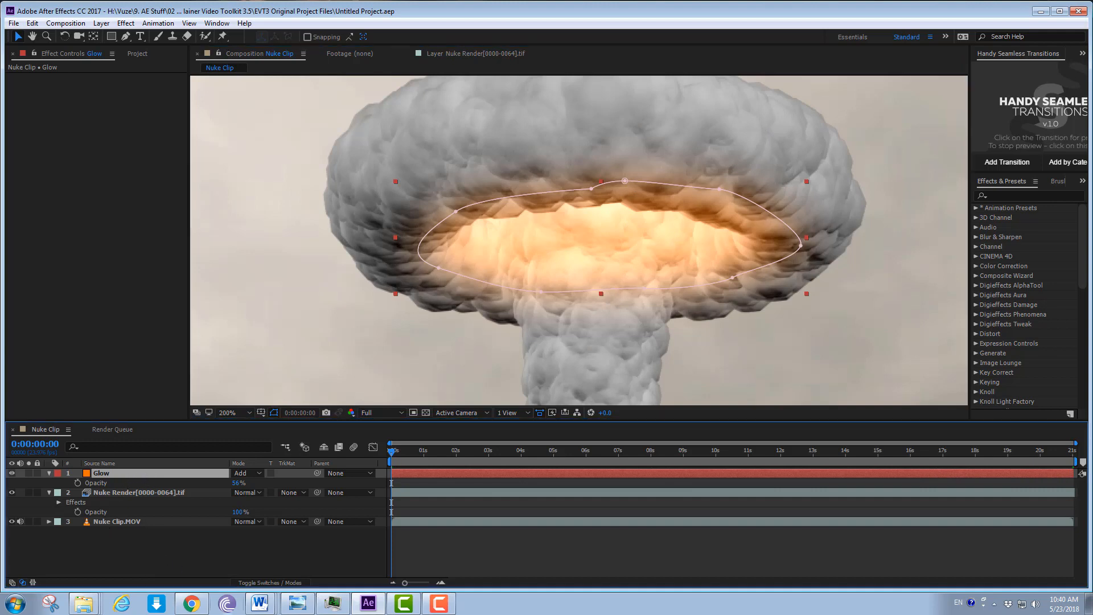
key(m)
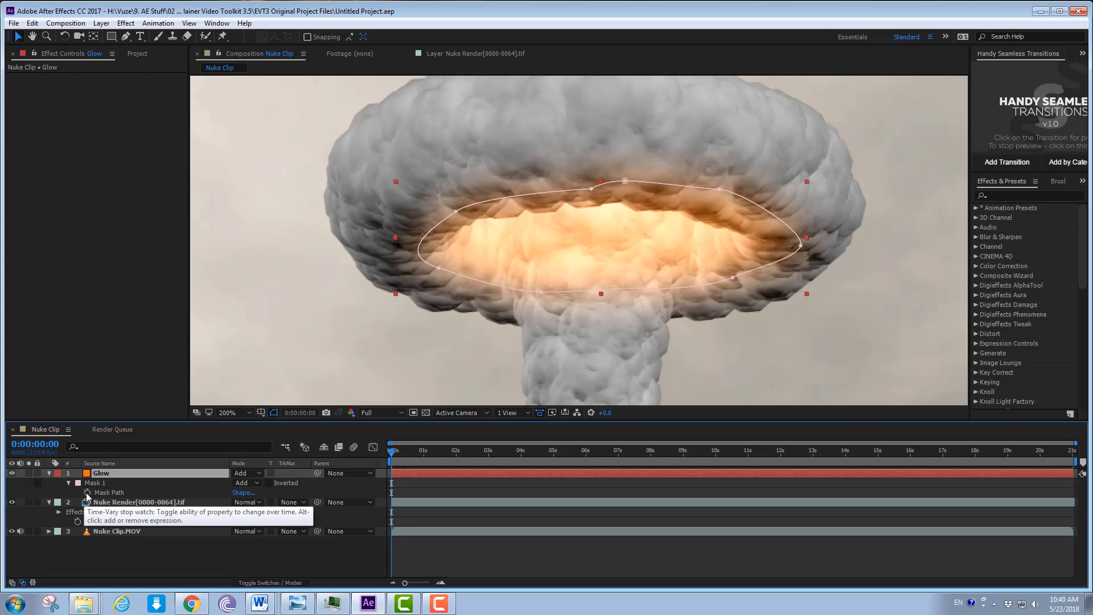
click(87, 493)
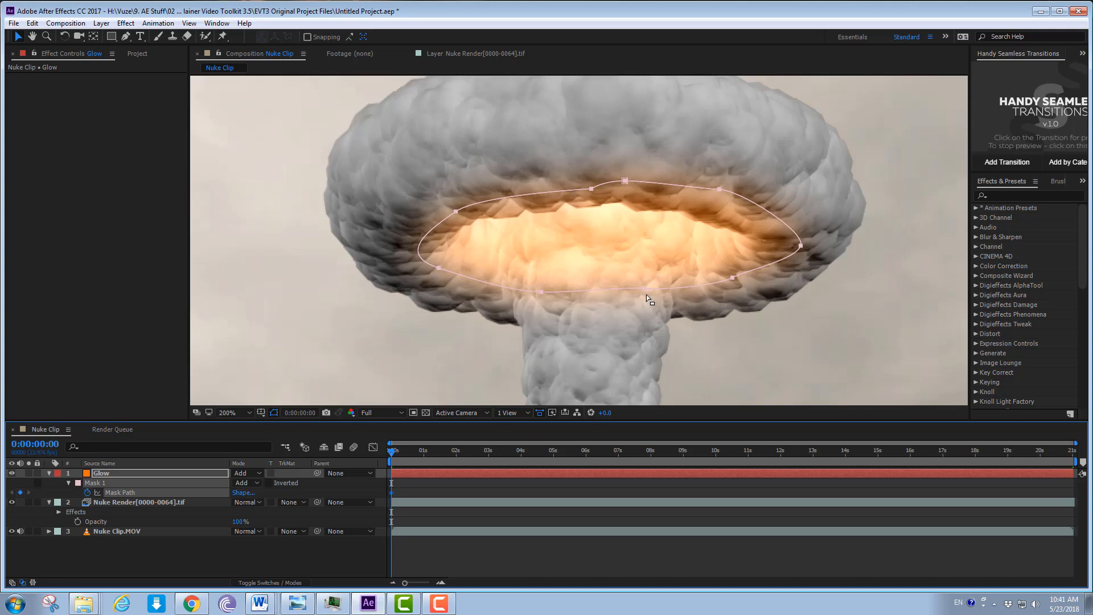
Step: Go to the end of the clip at 0:00:21:00
mouse_move(382, 608)
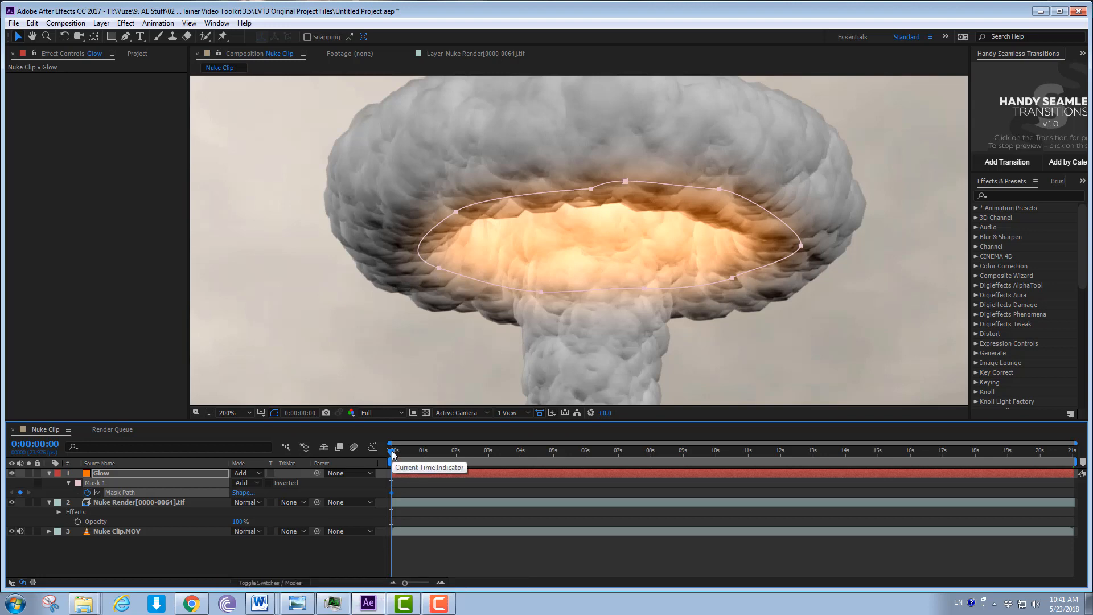
drag(393, 453, 1079, 469)
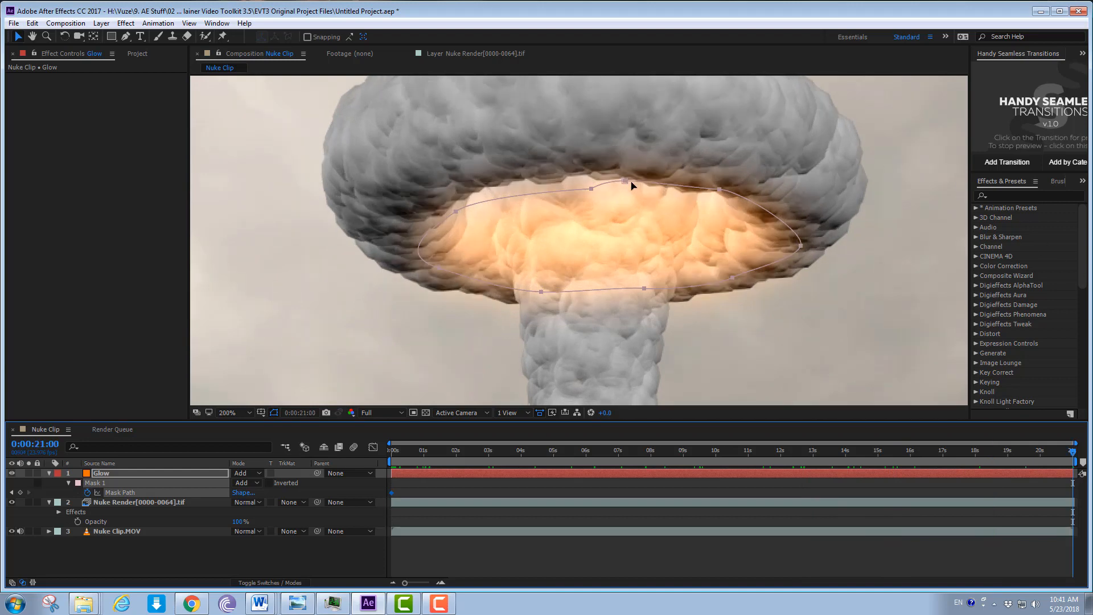
drag(623, 181, 623, 153)
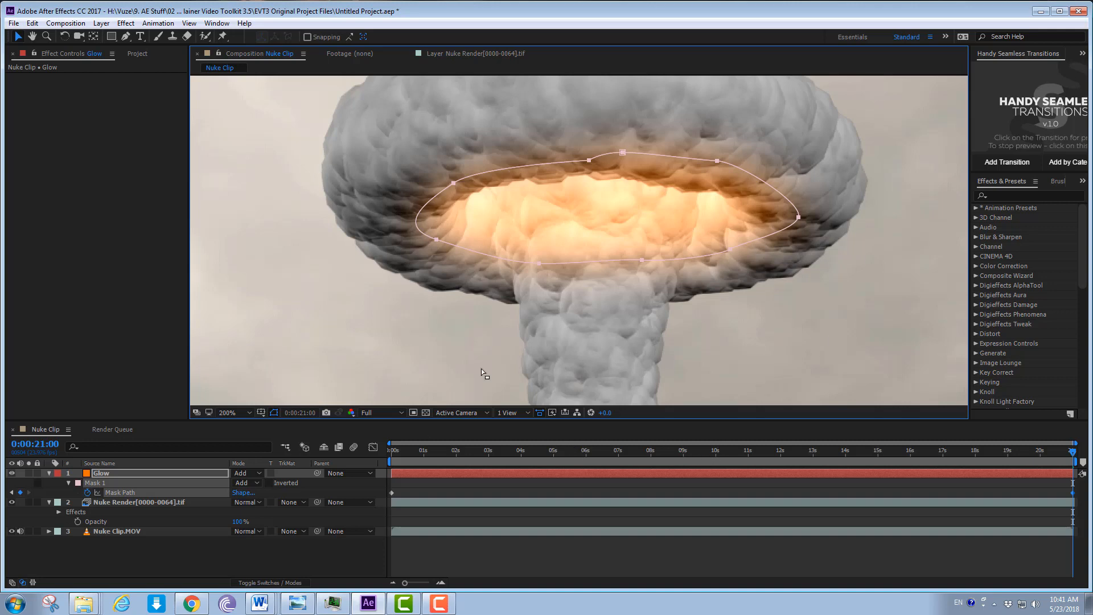
key(ctrl+z)
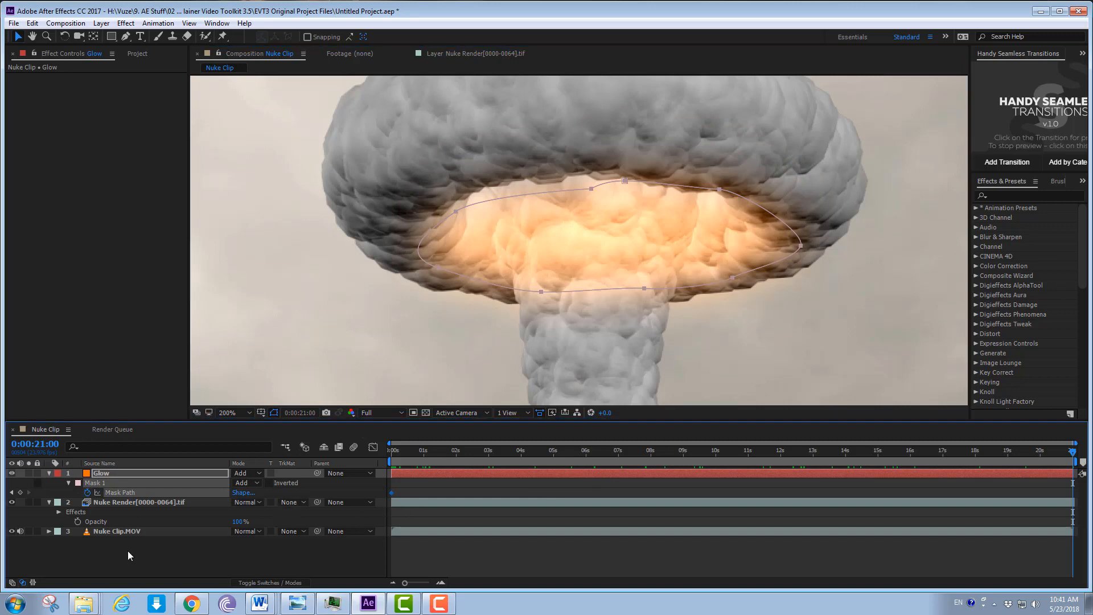
click(128, 551)
click(104, 483)
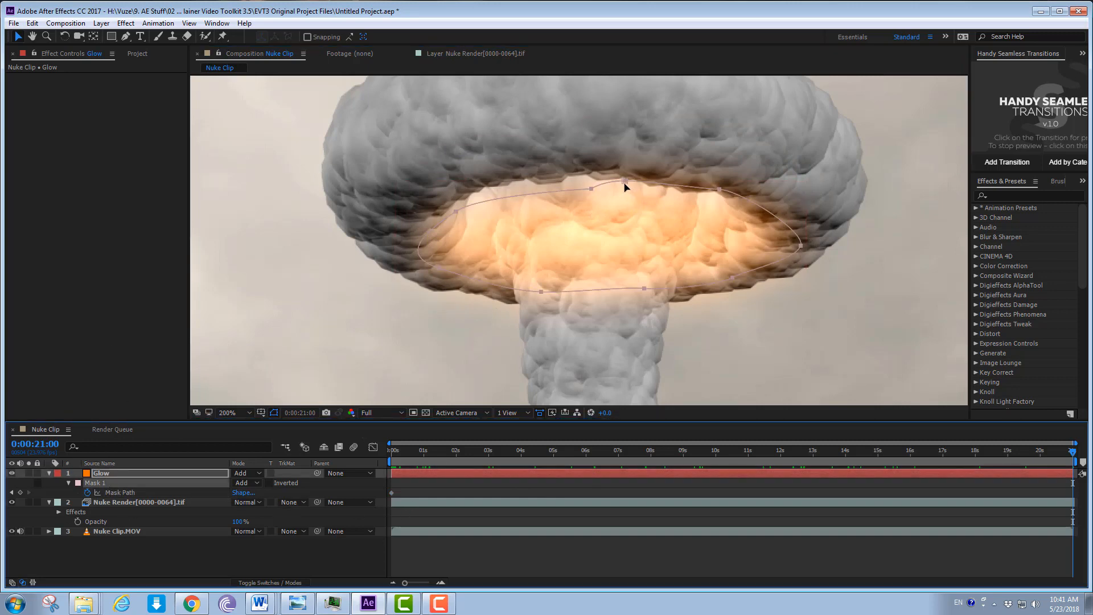
drag(624, 182, 621, 151)
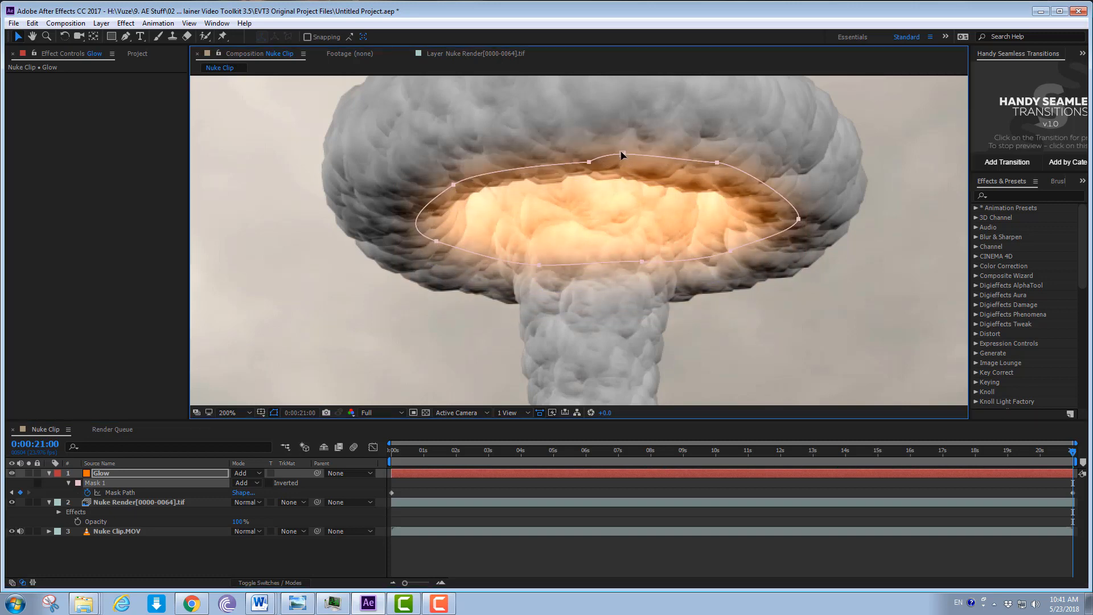
key(ctrl+z)
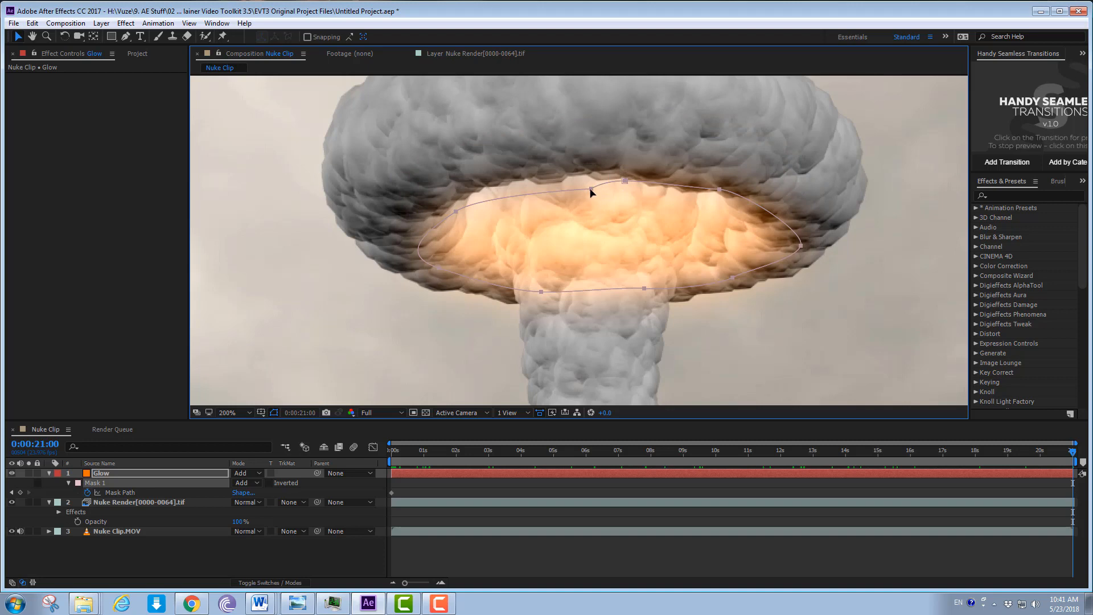
Step: Raise the Glow layer's mask path at 0:00:21:00 to fit under the cloud cap, with one upper vertex nudged slightly left
drag(586, 186, 576, 184)
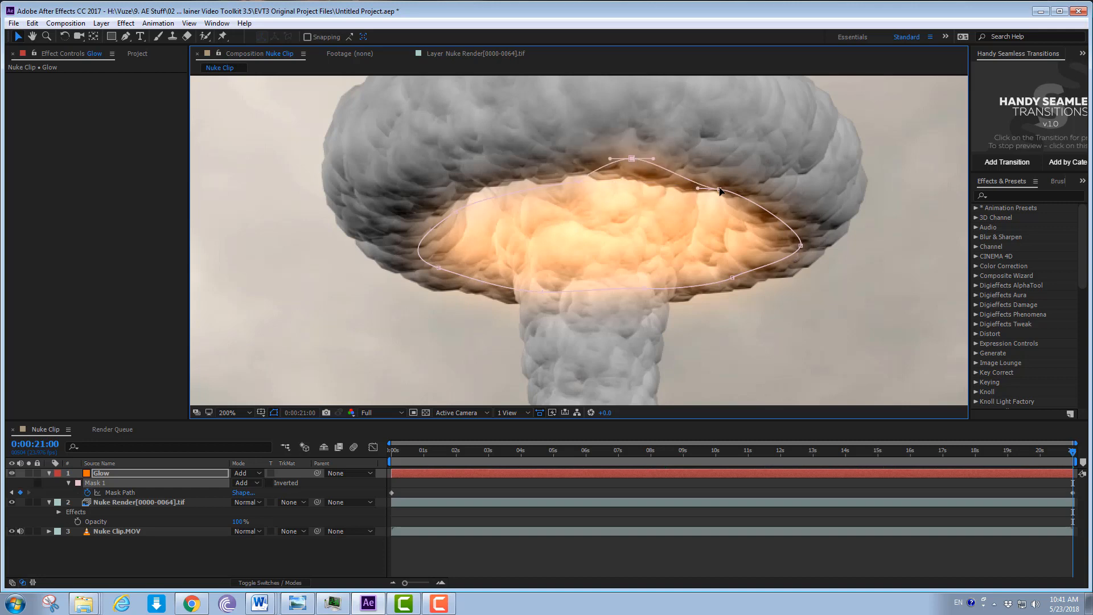
drag(719, 189, 718, 176)
key(ctrl+z)
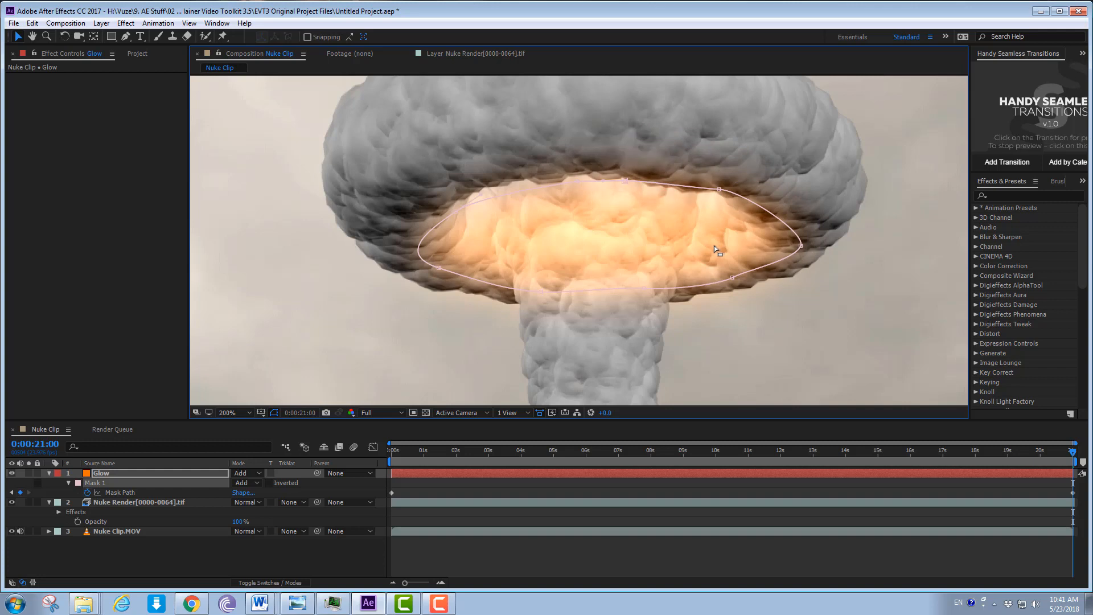
click(135, 552)
key(ctrl+z)
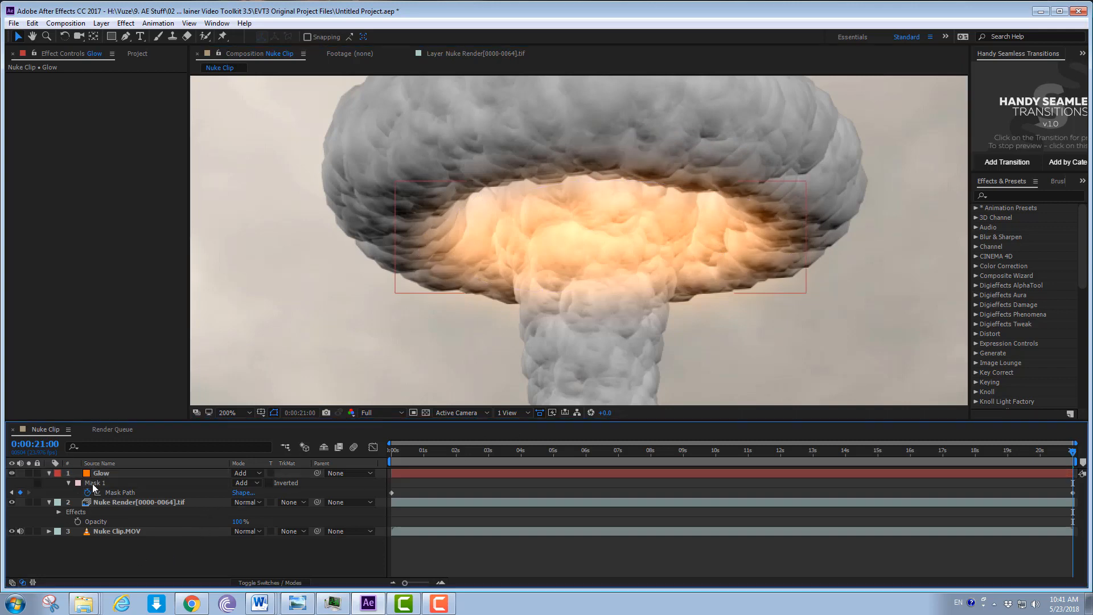
key(ctrl+shift+z)
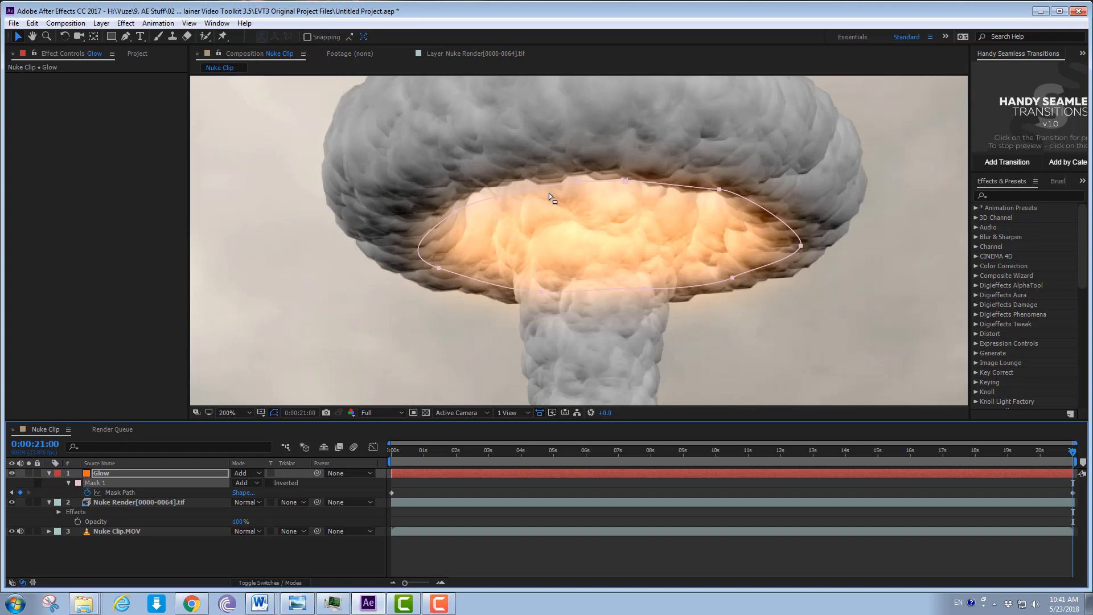
drag(623, 183, 612, 155)
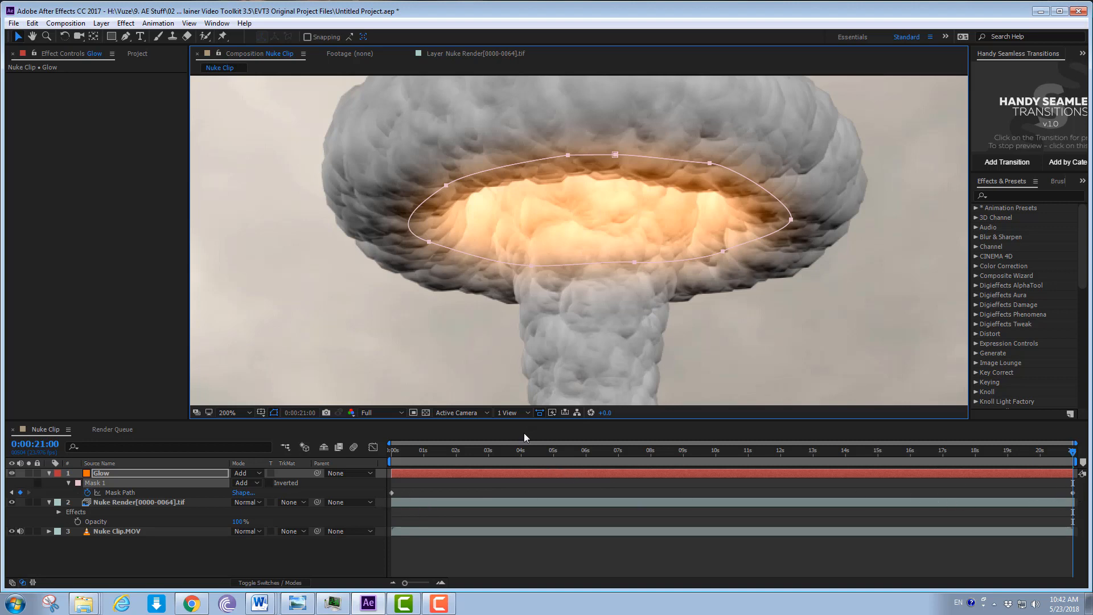
Step: Hide the mask outline, compare the composite at the start and end of the clip, and save the project
key(comma)
key(comma)
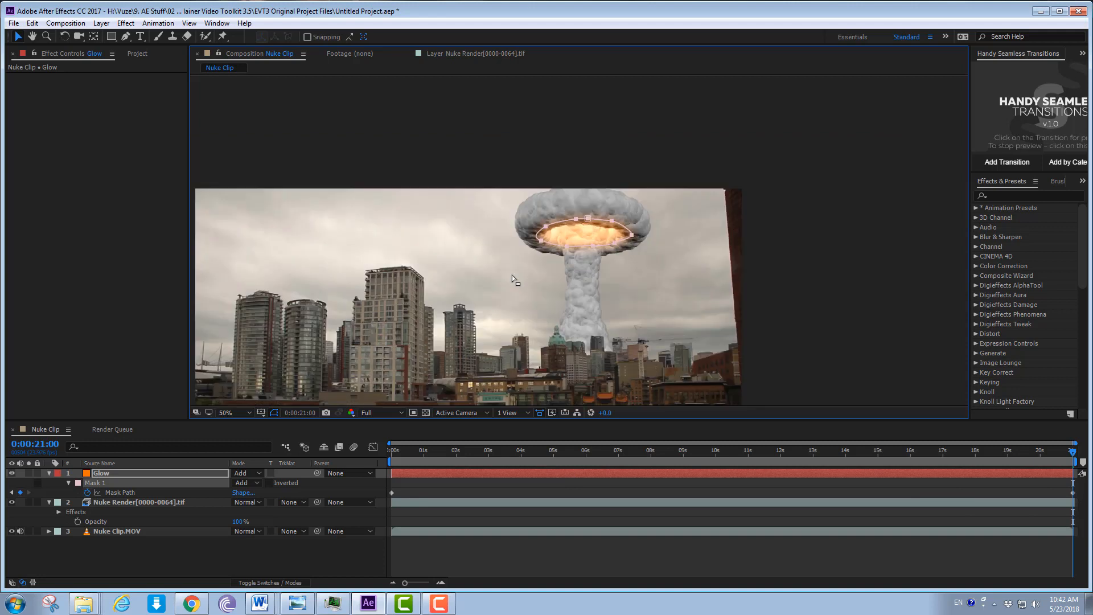
click(272, 413)
key(comma)
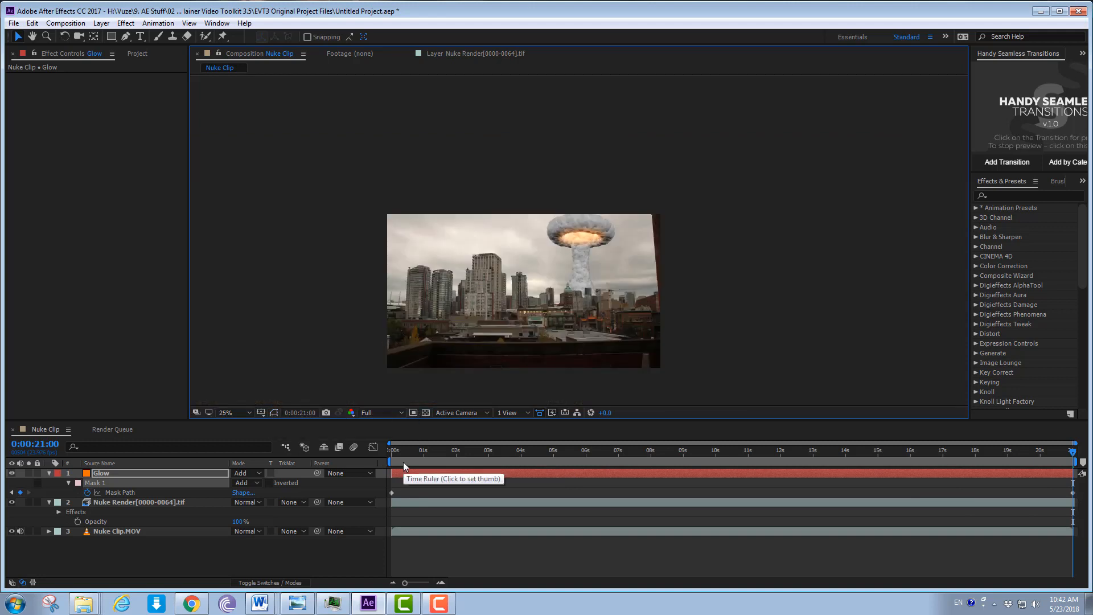
key(Home)
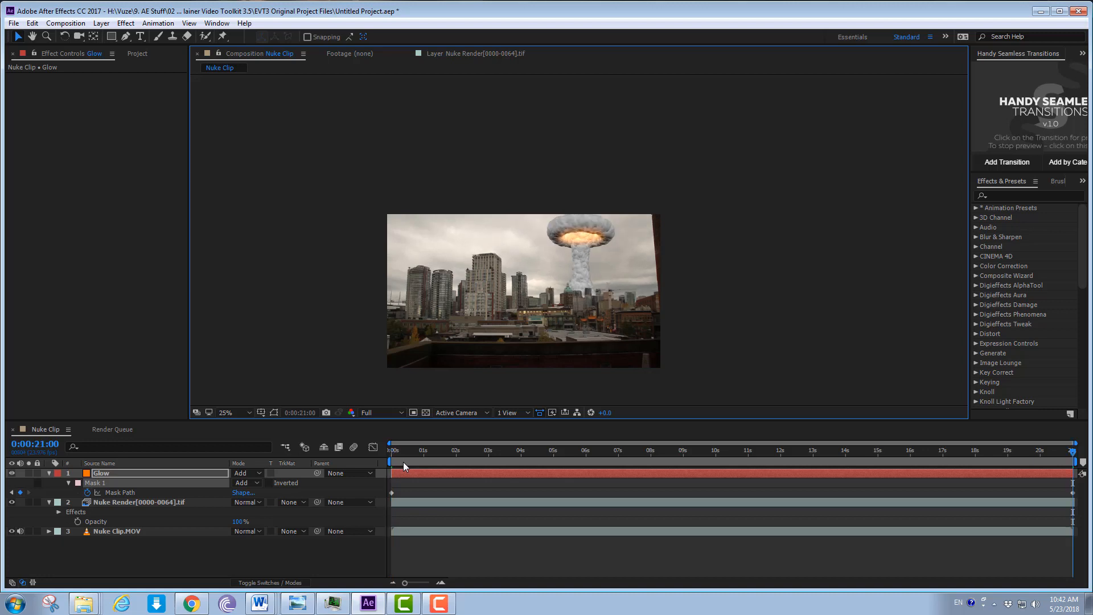
key(End)
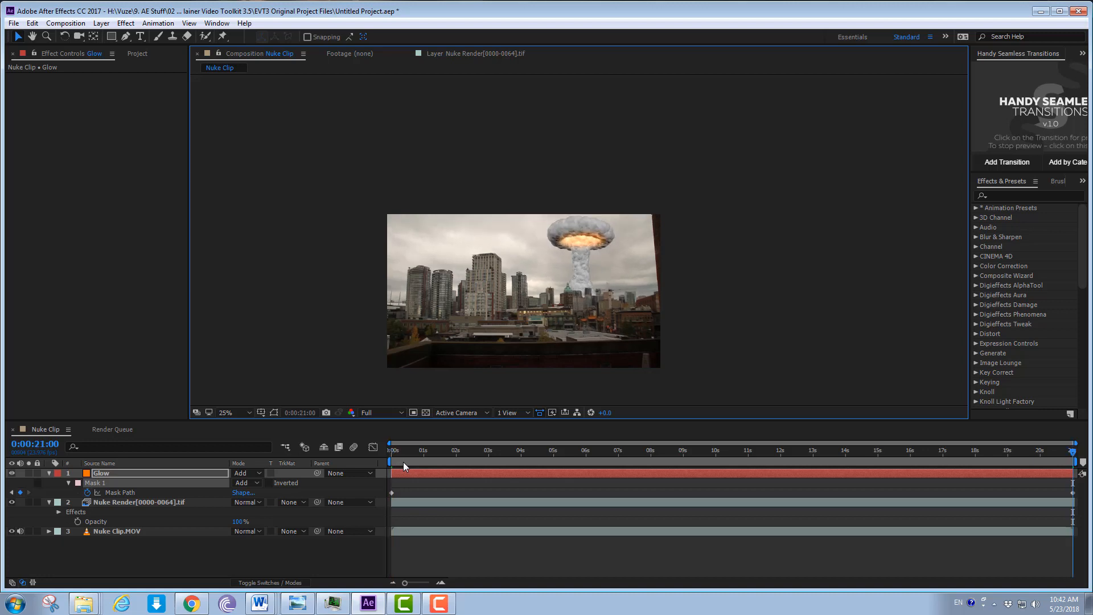
key(Home)
click(13, 23)
click(33, 141)
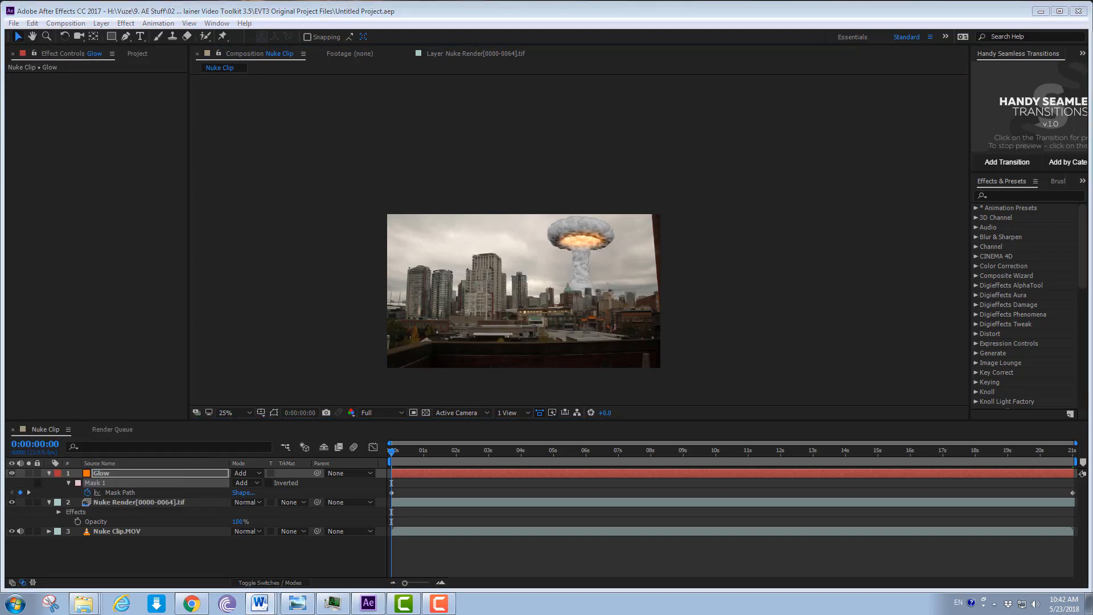
Step: Display only the blue channel in the composition viewer, with the skyline and mushroom cloud in view
click(613, 272)
scroll(613, 272, up, 4)
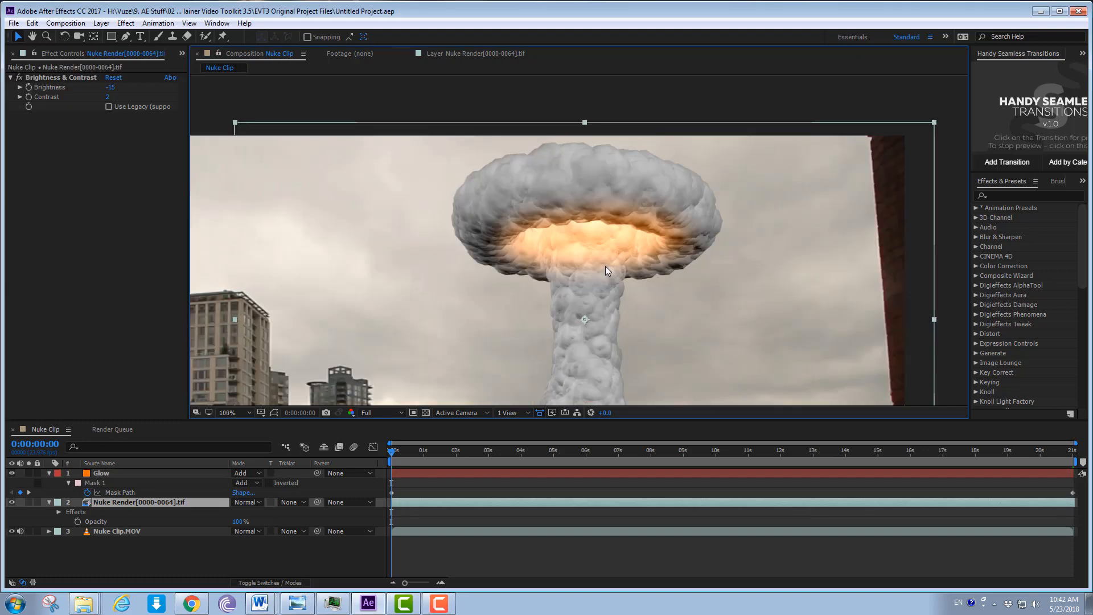
scroll(603, 262, down, 6)
scroll(550, 303, up, 4)
drag(518, 261, 542, 196)
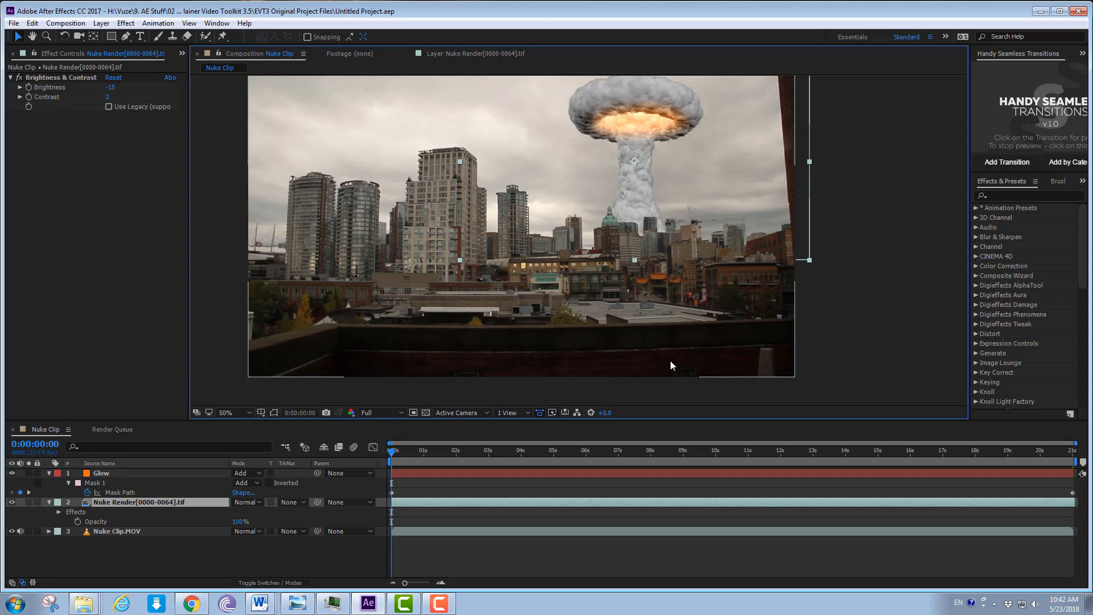
click(351, 414)
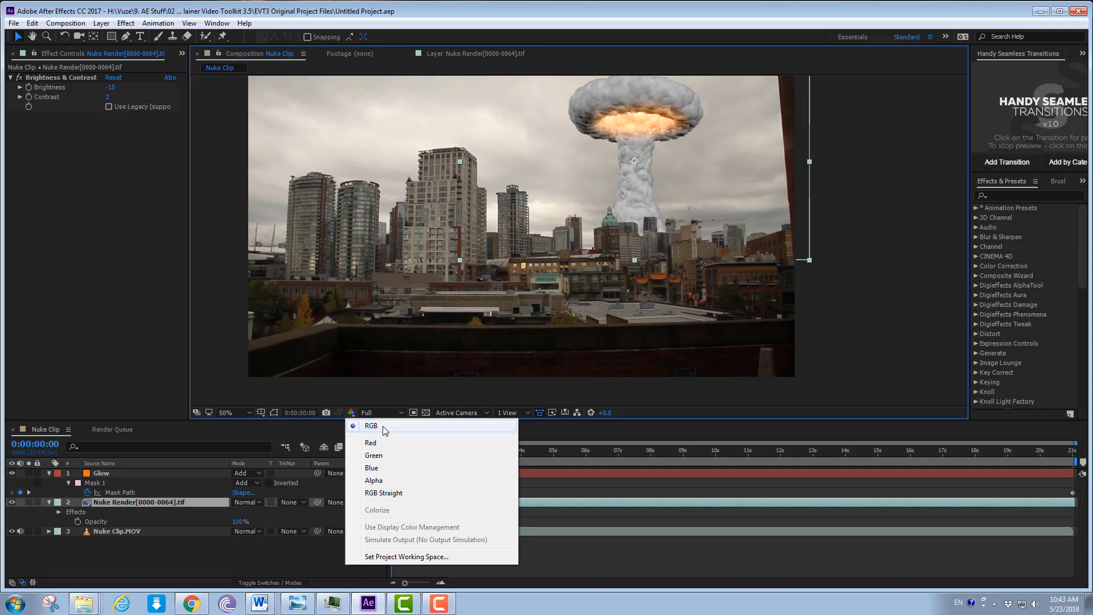
click(385, 470)
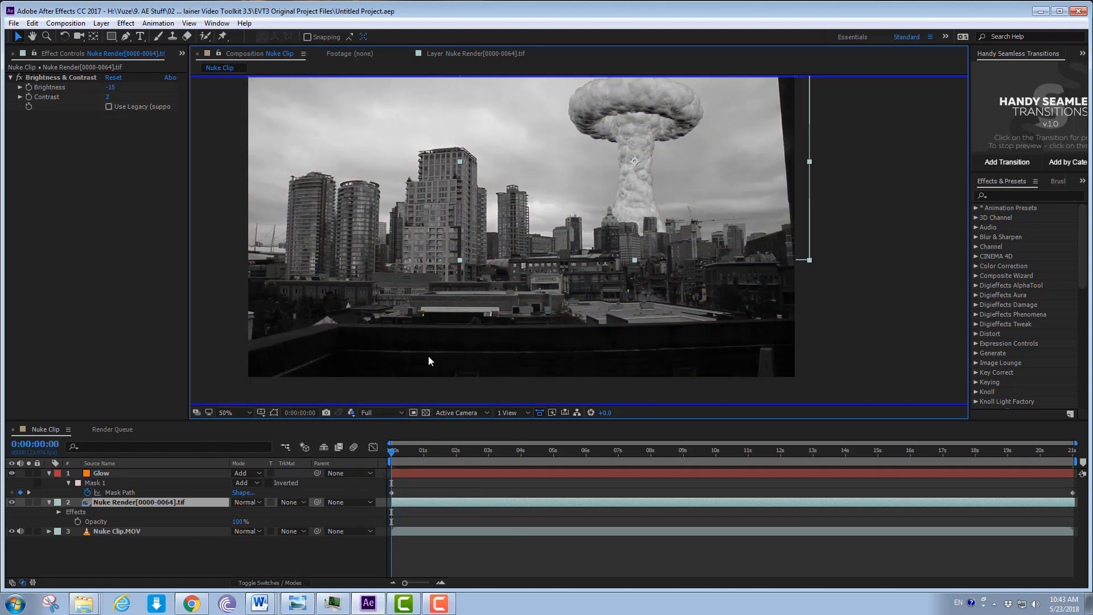
Step: Play the clip in the blue channel and examine the footage's grain on the buildings, rooftops and dark foreground wall
key(space)
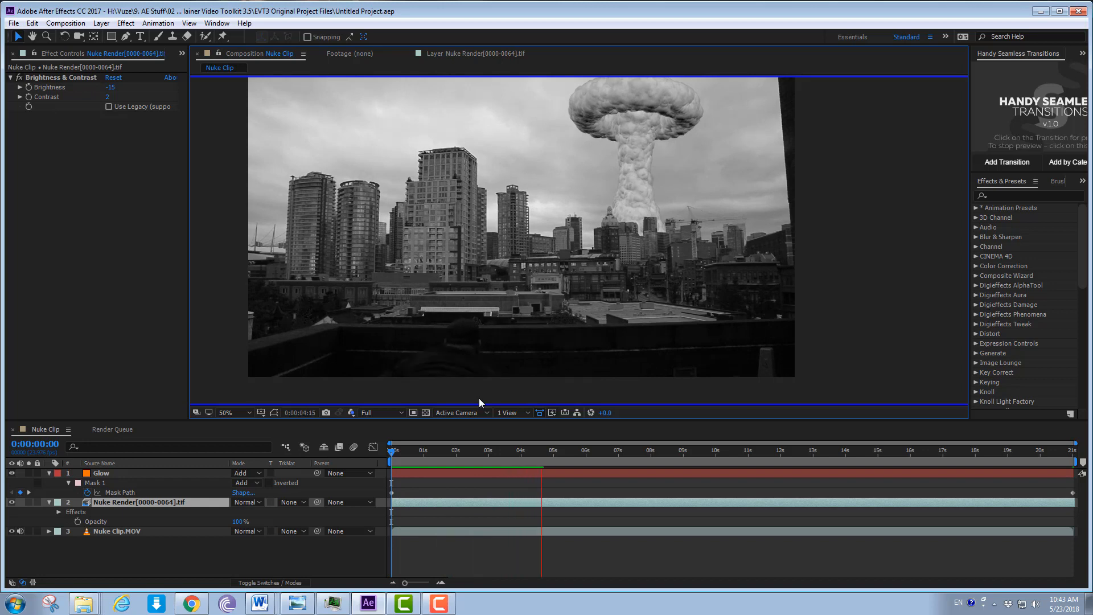
scroll(631, 326, up, 2)
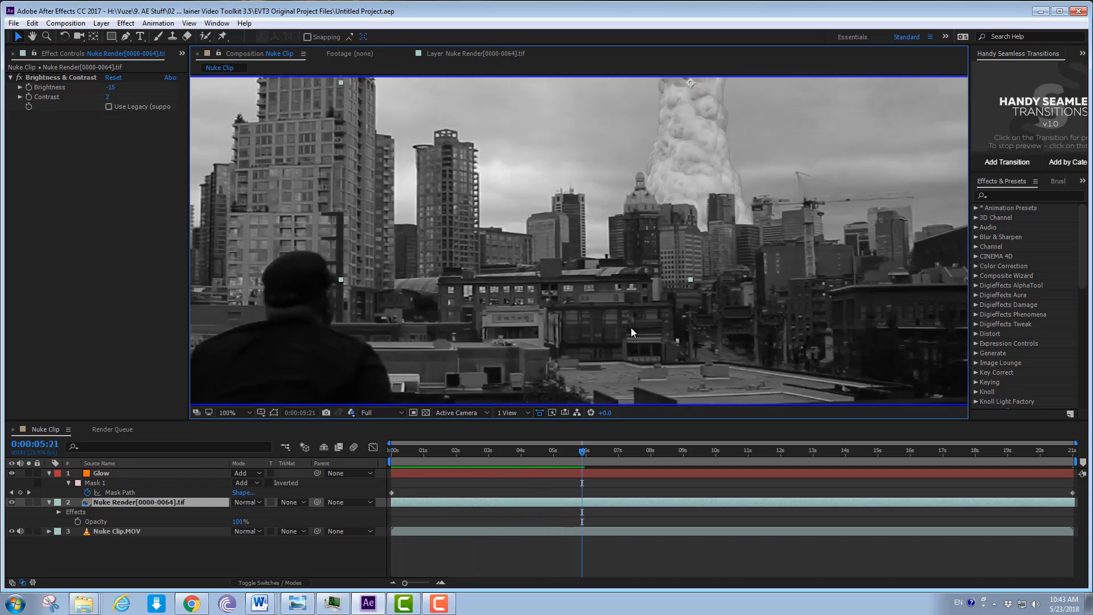
scroll(660, 327, up, 4)
scroll(654, 323, down, 2)
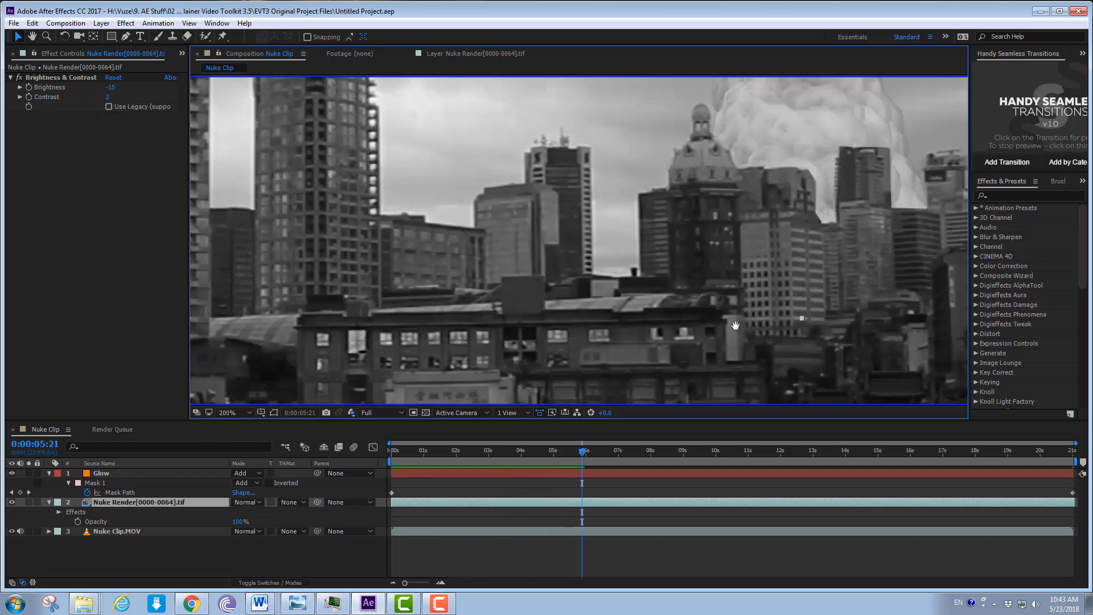
drag(735, 325, 424, 84)
drag(818, 272, 716, 208)
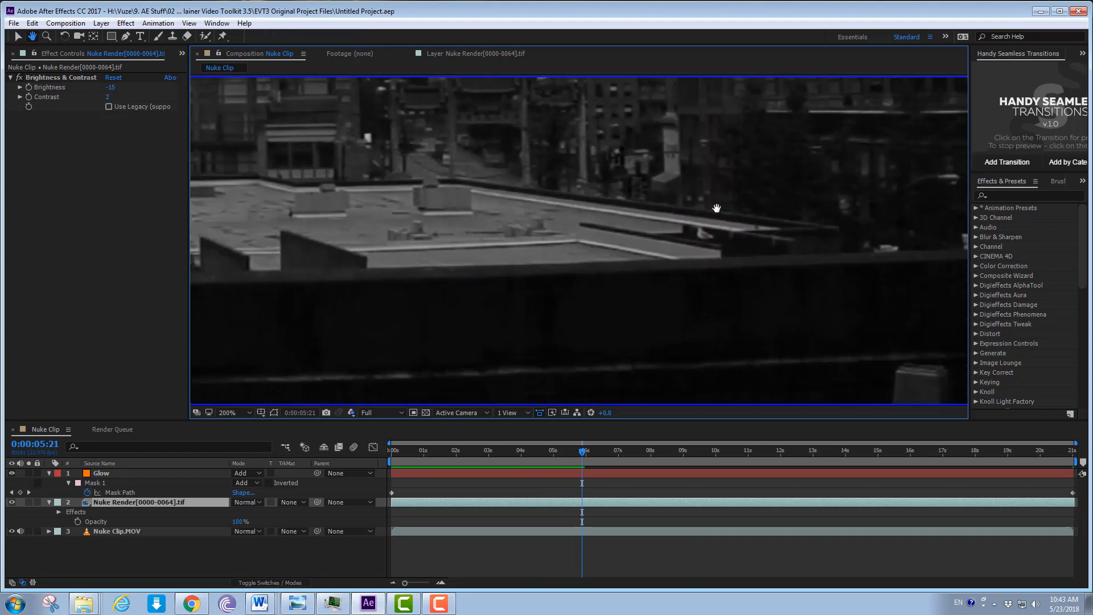
key(space)
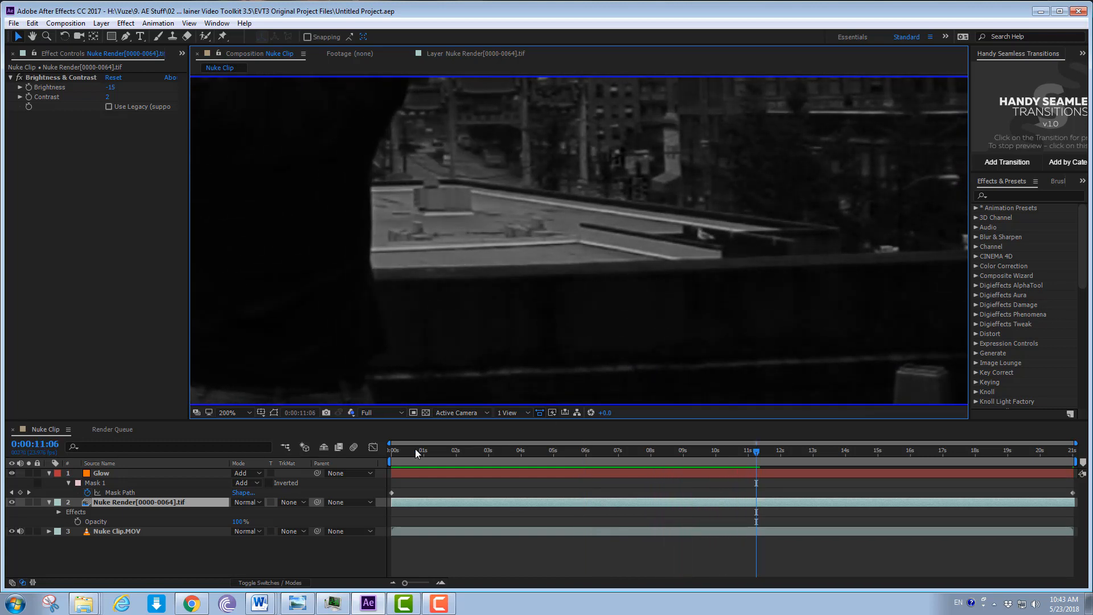
click(415, 450)
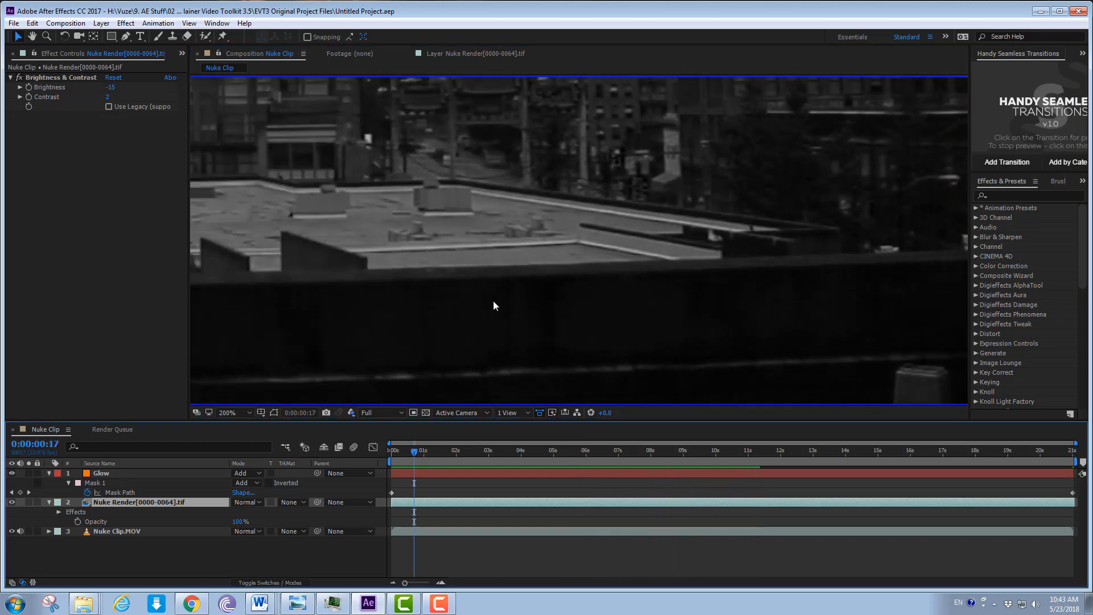
scroll(493, 302, up, 2)
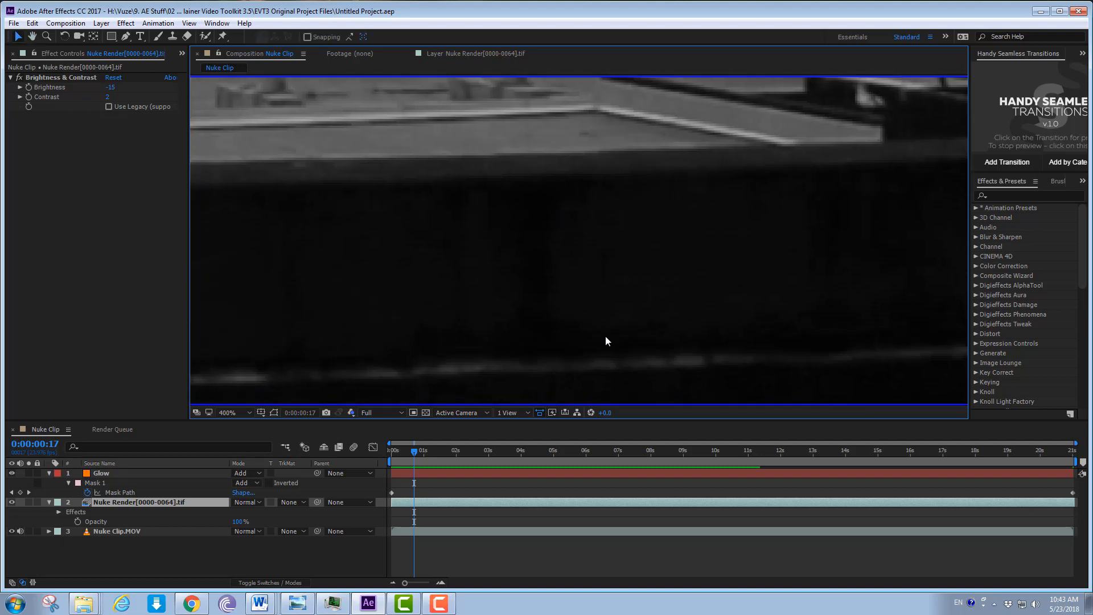
key(space)
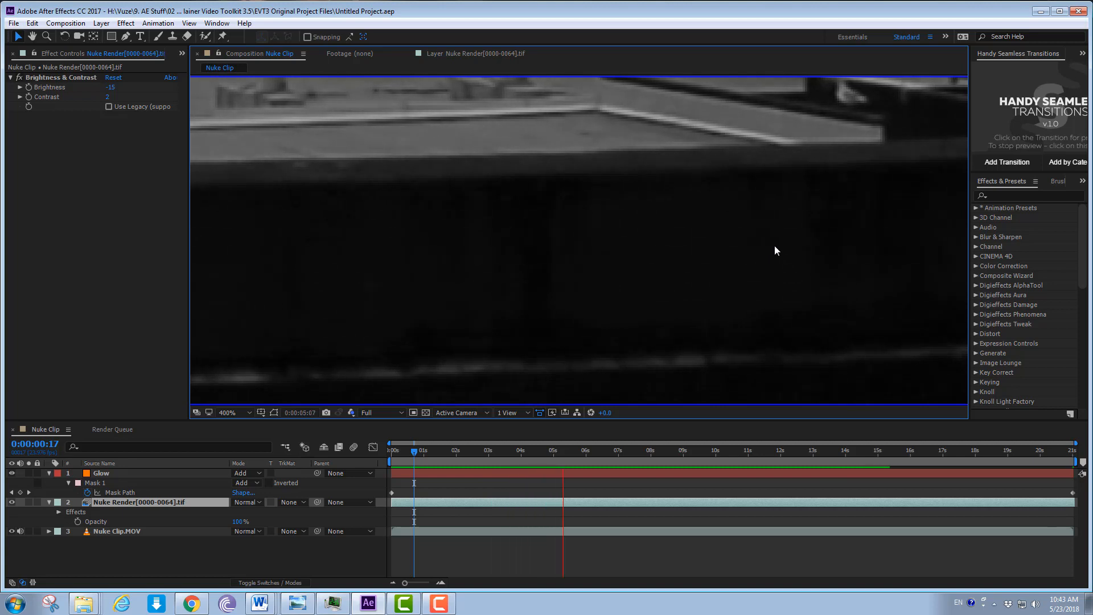
scroll(775, 247, down, 2)
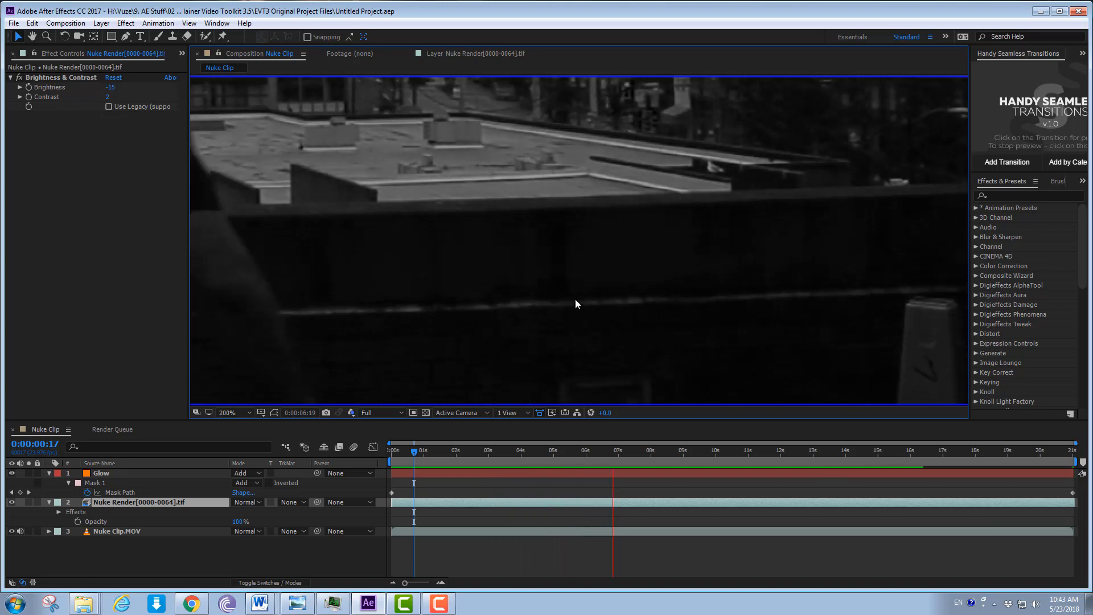
scroll(575, 295, down, 2)
scroll(575, 293, down, 2)
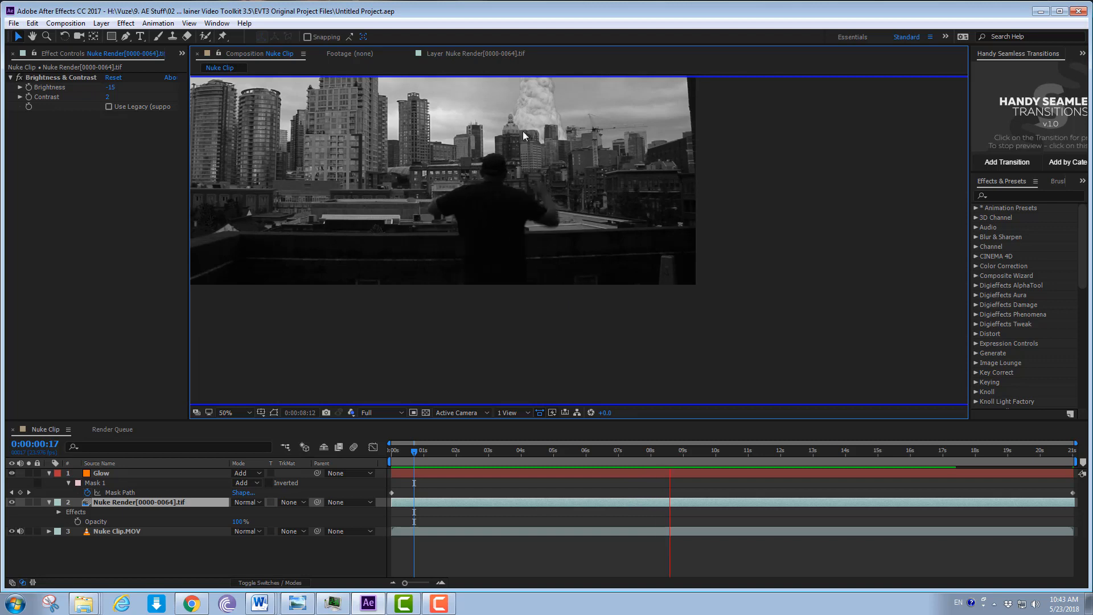
Step: Examine the mushroom cloud's grain against the surrounding sky during playback and return to the whole composition at the first frame
key(space)
drag(520, 214, 520, 258)
scroll(531, 248, up, 3)
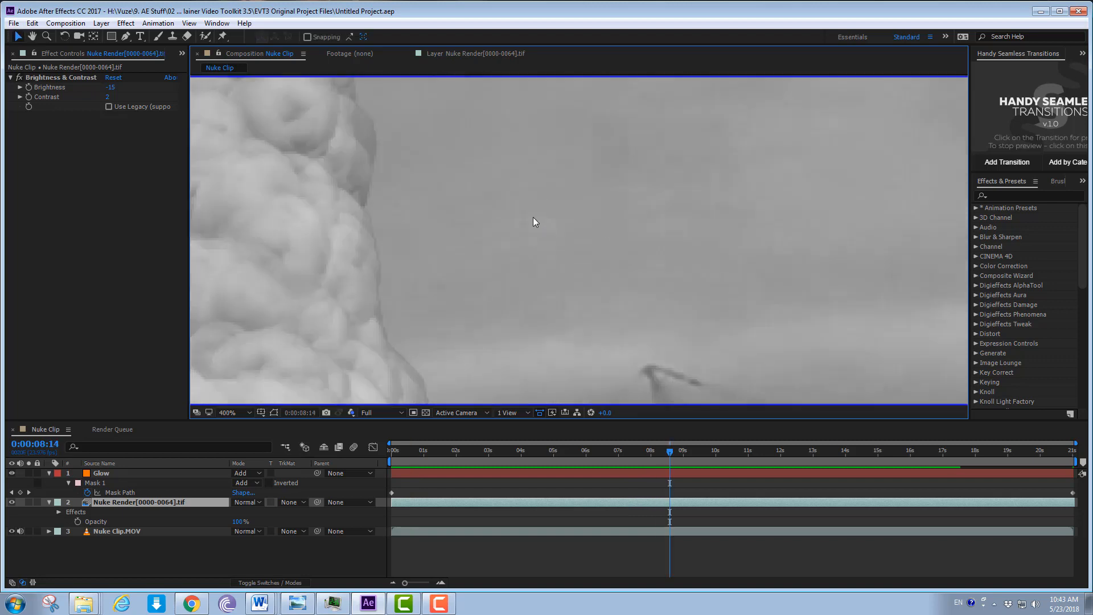
scroll(609, 159, down, 1)
drag(610, 159, 554, 244)
key(space)
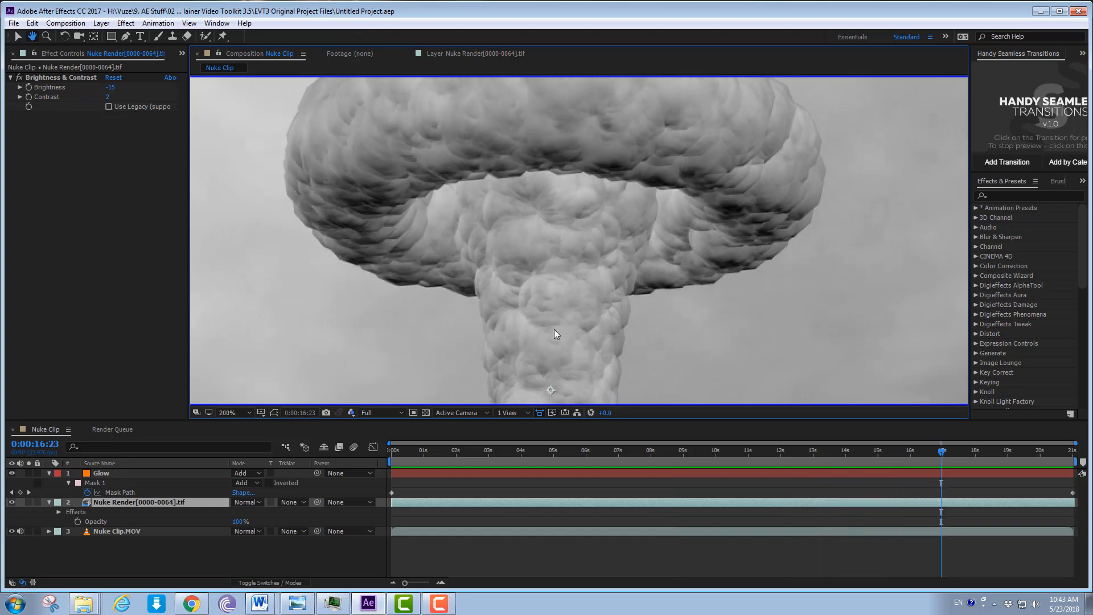
click(392, 451)
scroll(479, 338, down, 3)
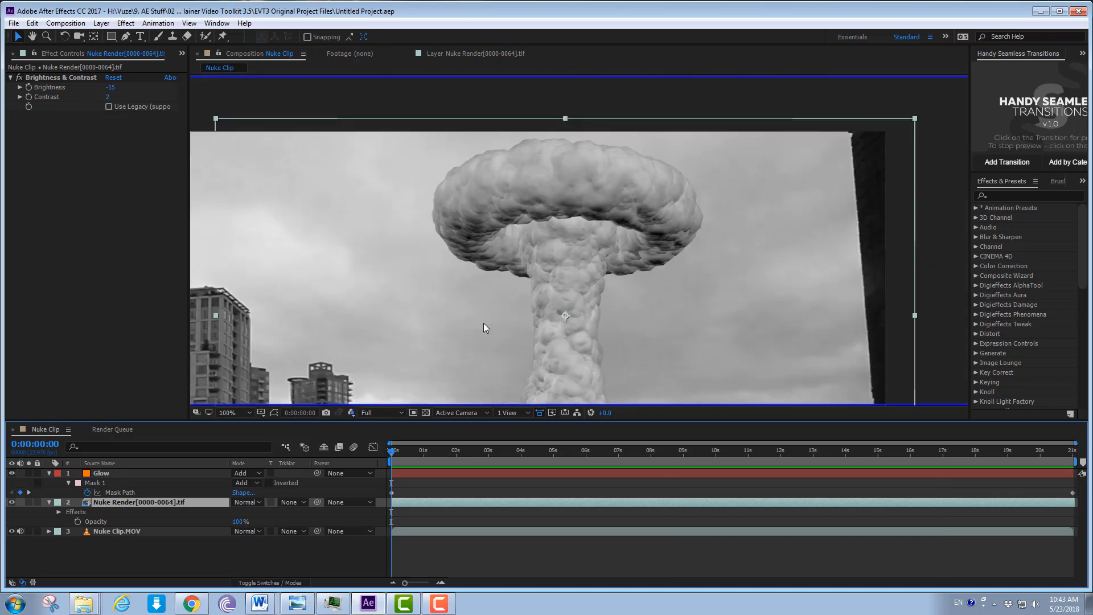
drag(479, 326, 660, 210)
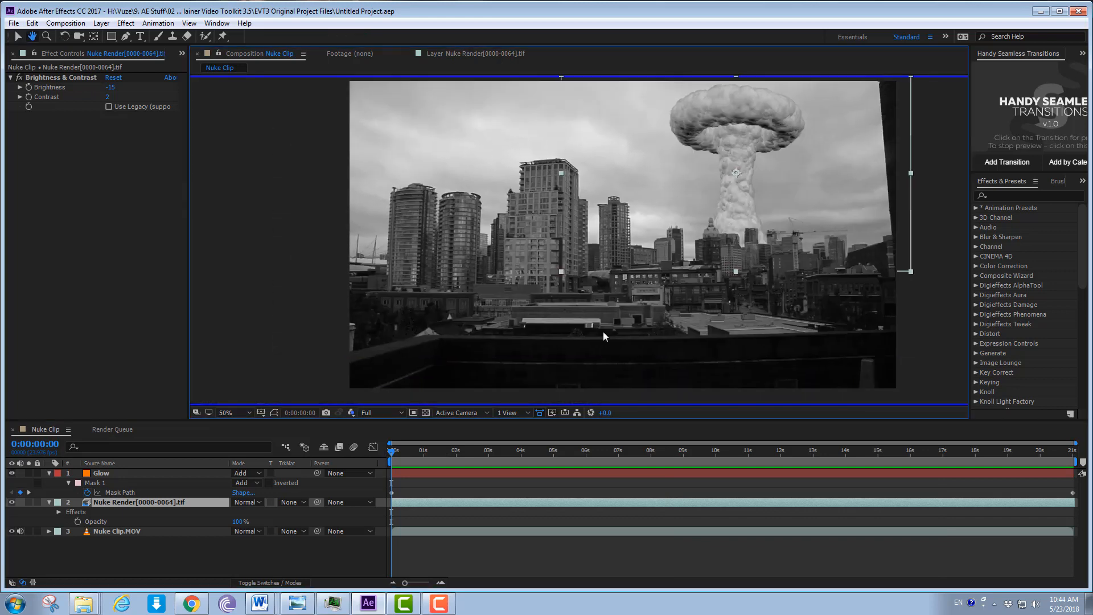
Step: Restore the full-colour RGB display in the composition viewer
click(351, 414)
click(363, 424)
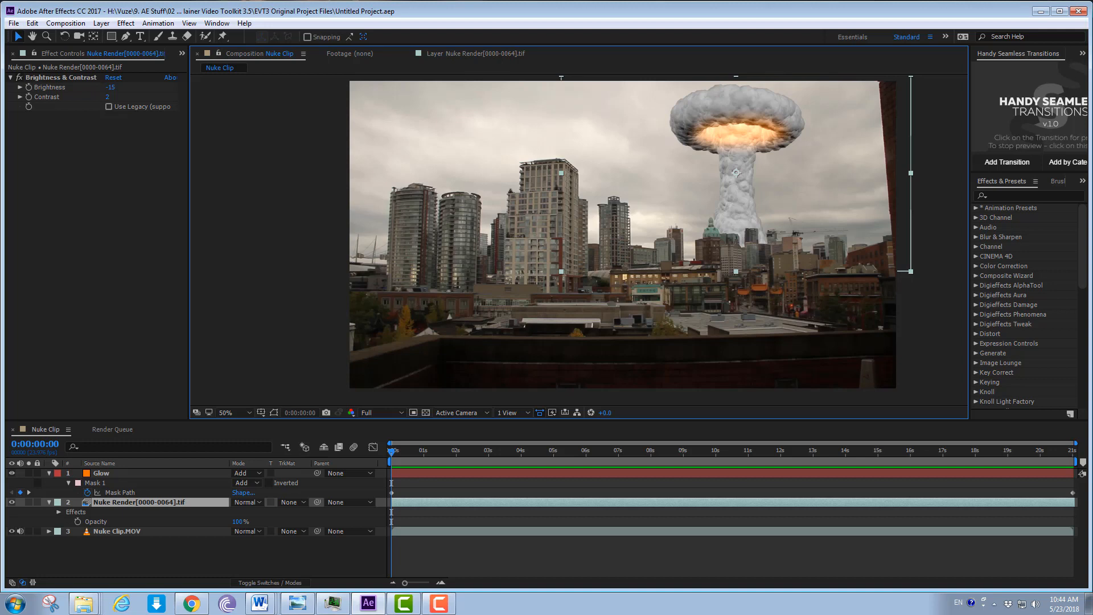
Step: Apply the Match Grain effect to the nuke render layer with Nuke Clip.MOV as the noise source layer
click(127, 24)
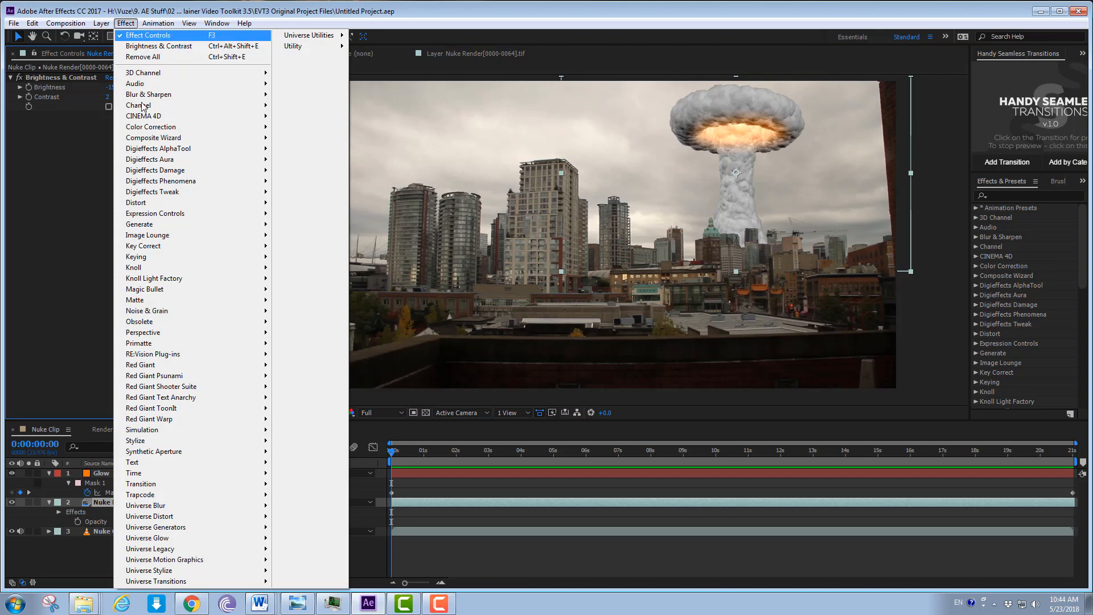
mouse_move(244, 310)
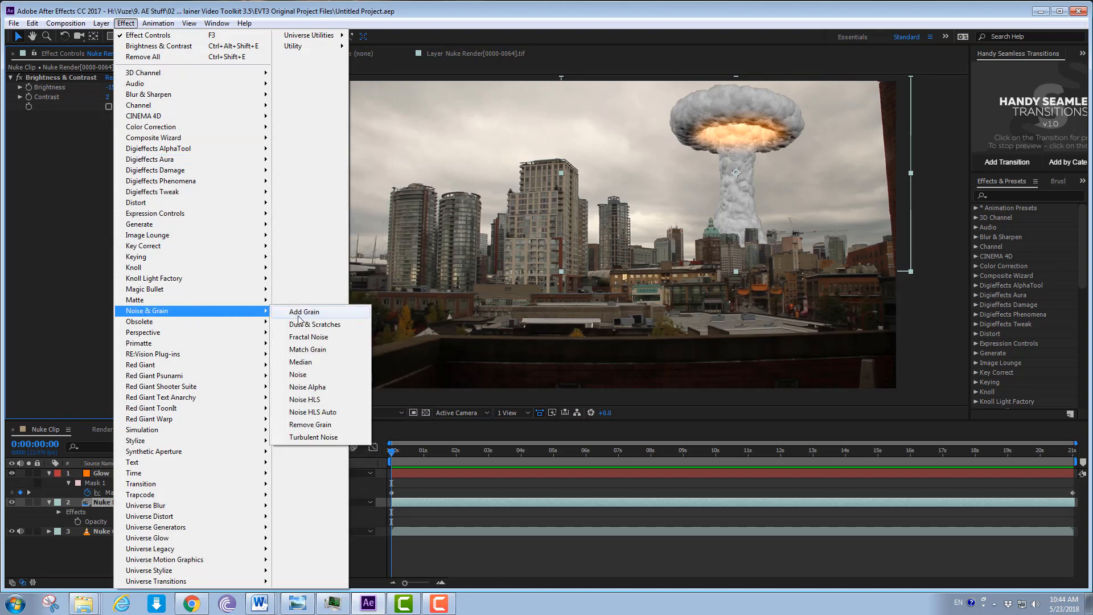
click(322, 349)
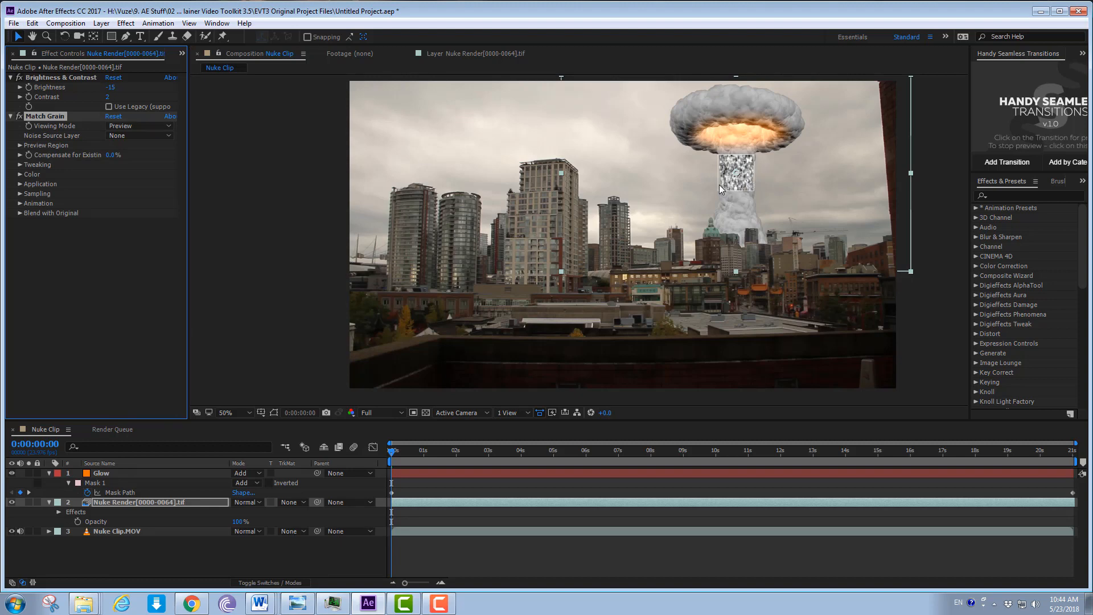
click(156, 135)
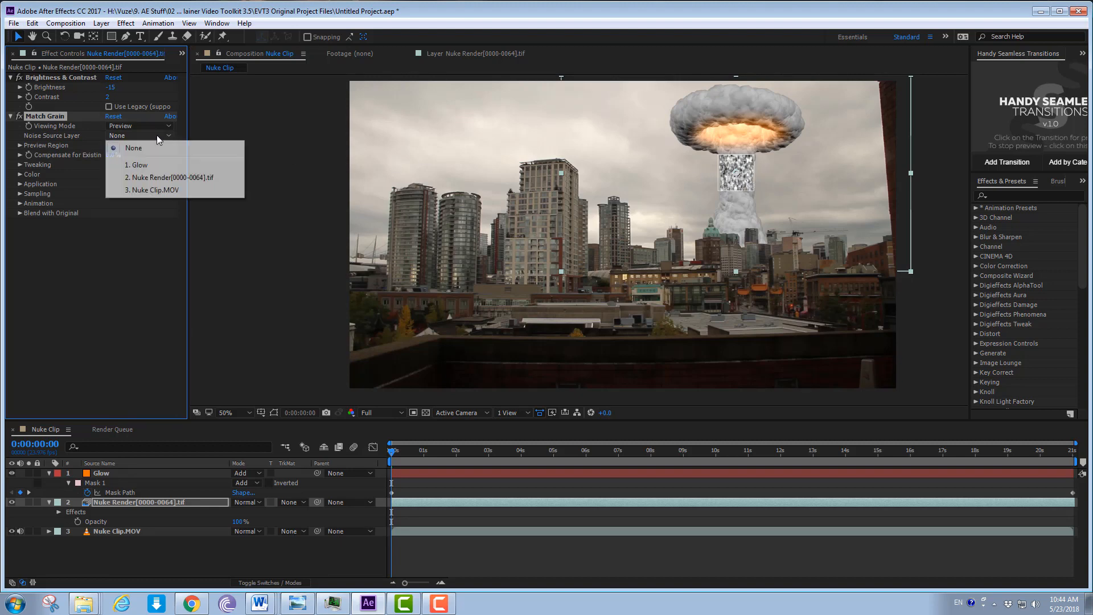
click(151, 190)
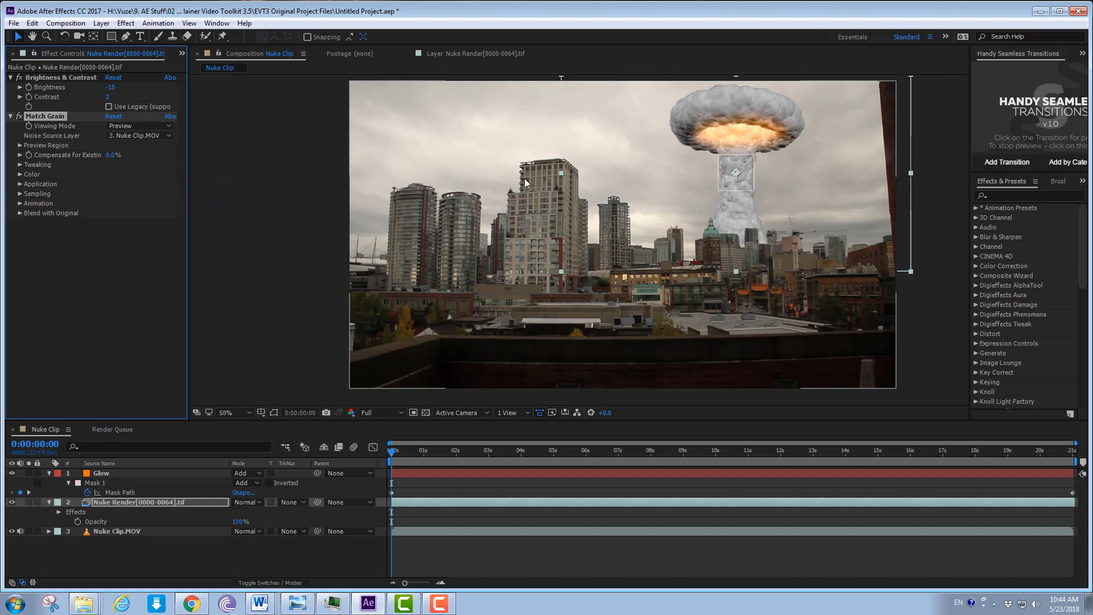
Step: Tweak the matched grain on the mushroom cloud to intensity 0.730, size 0.340 and softness 0.600
scroll(532, 265, up, 4)
drag(535, 263, 176, 349)
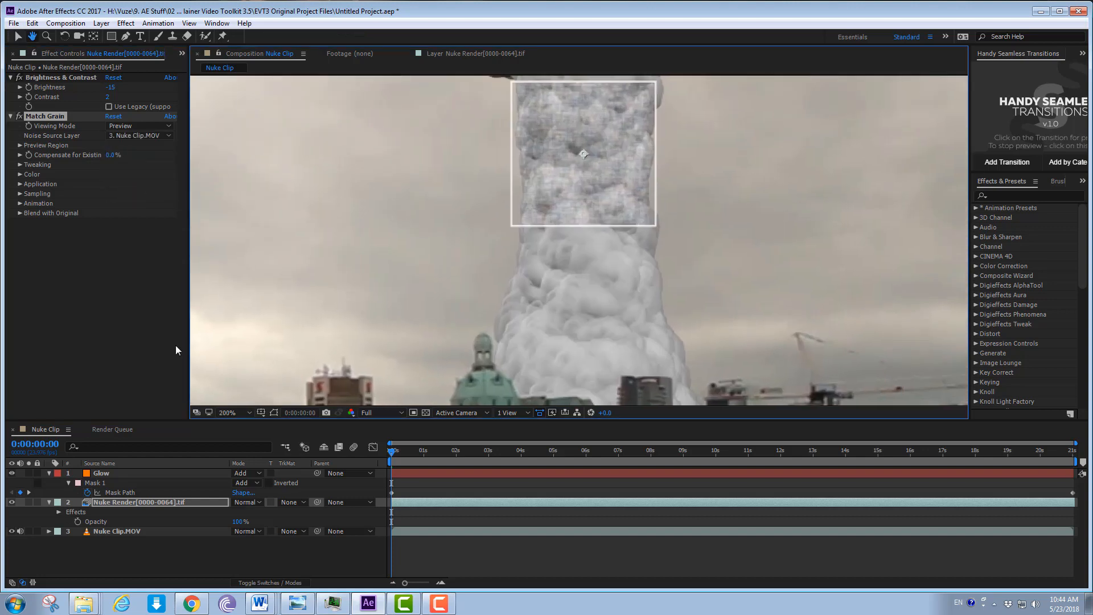
drag(712, 180, 644, 316)
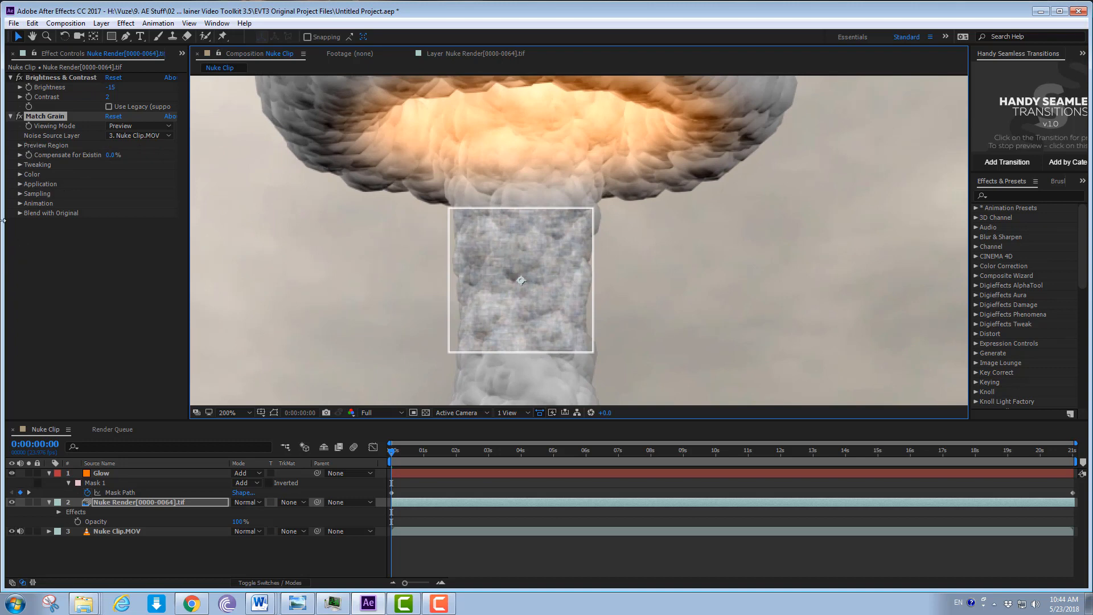
click(20, 164)
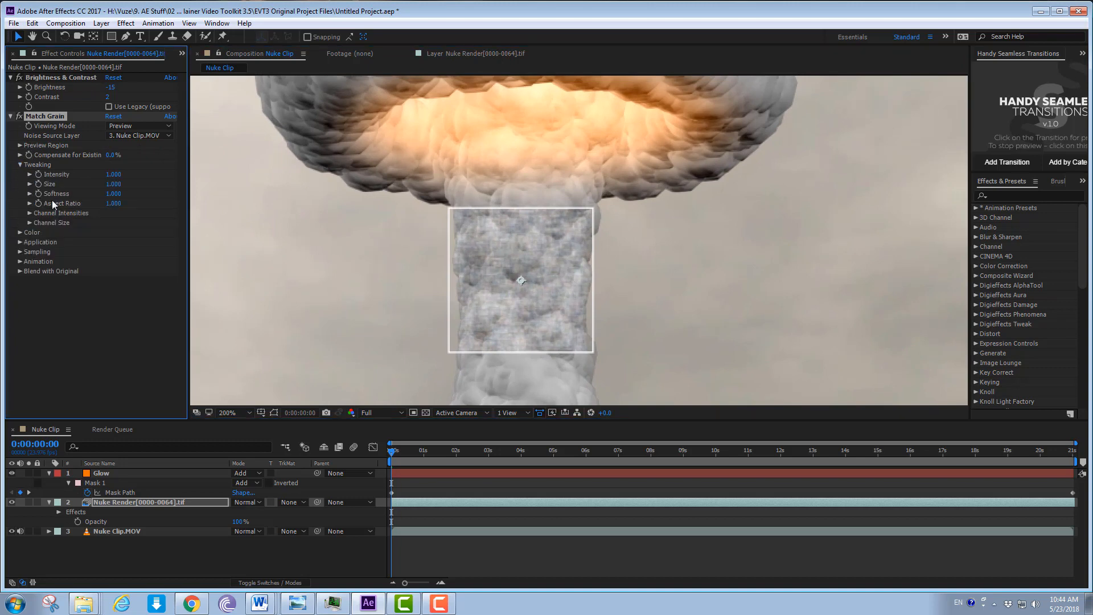
click(114, 174)
text(0.1)
key(Return)
drag(71, 181, 89, 182)
drag(113, 184, 61, 203)
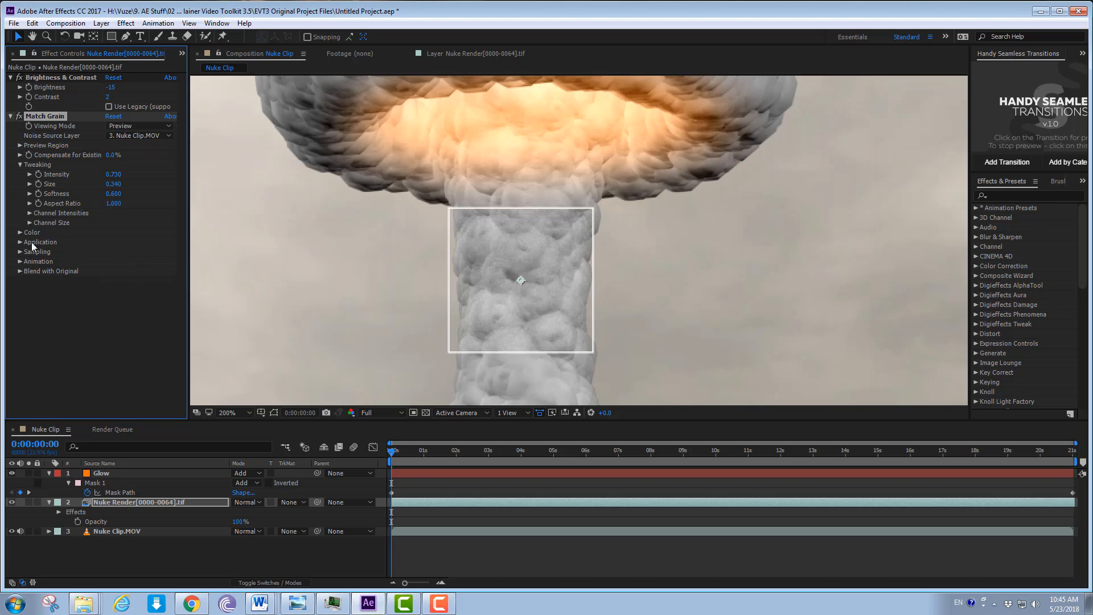
Step: Blend the matched grain with the original by 19% and switch the effect's viewing mode to Final Output
click(20, 271)
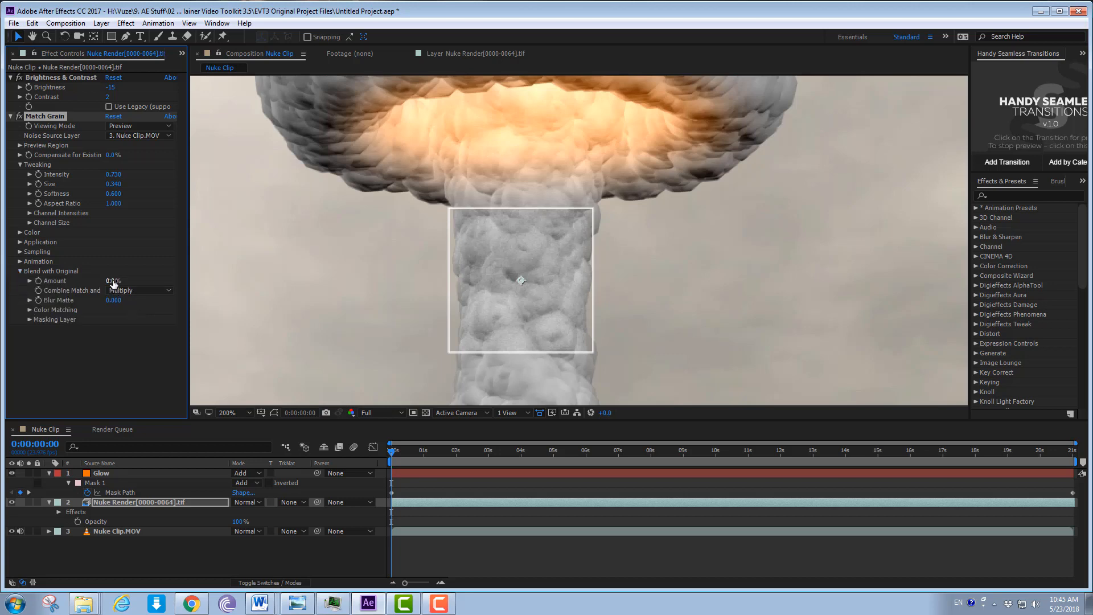
drag(7, 289, 192, 309)
key(comma)
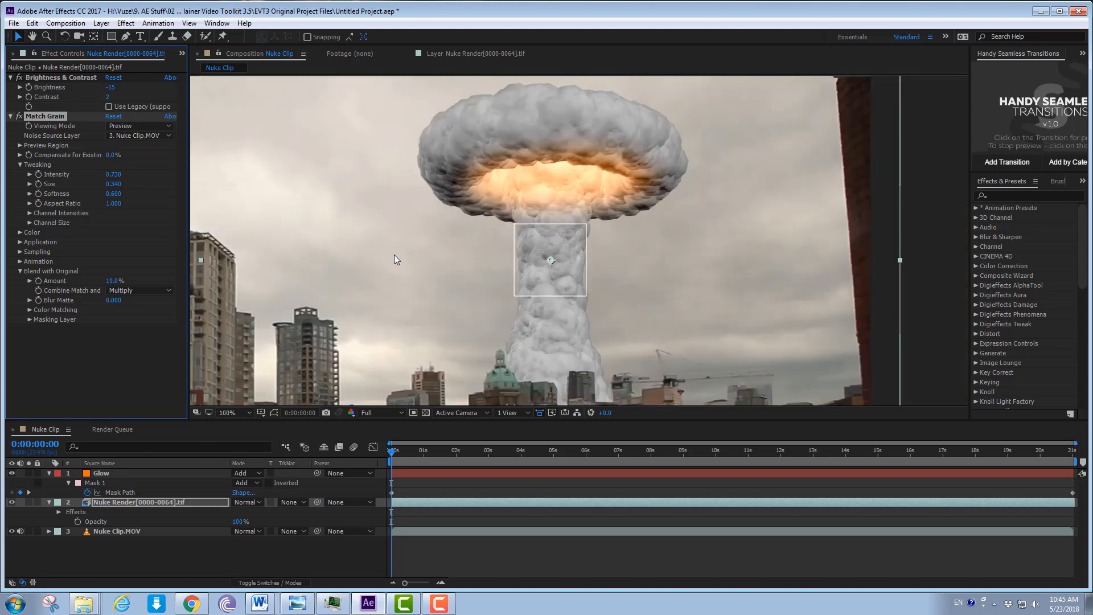
click(142, 125)
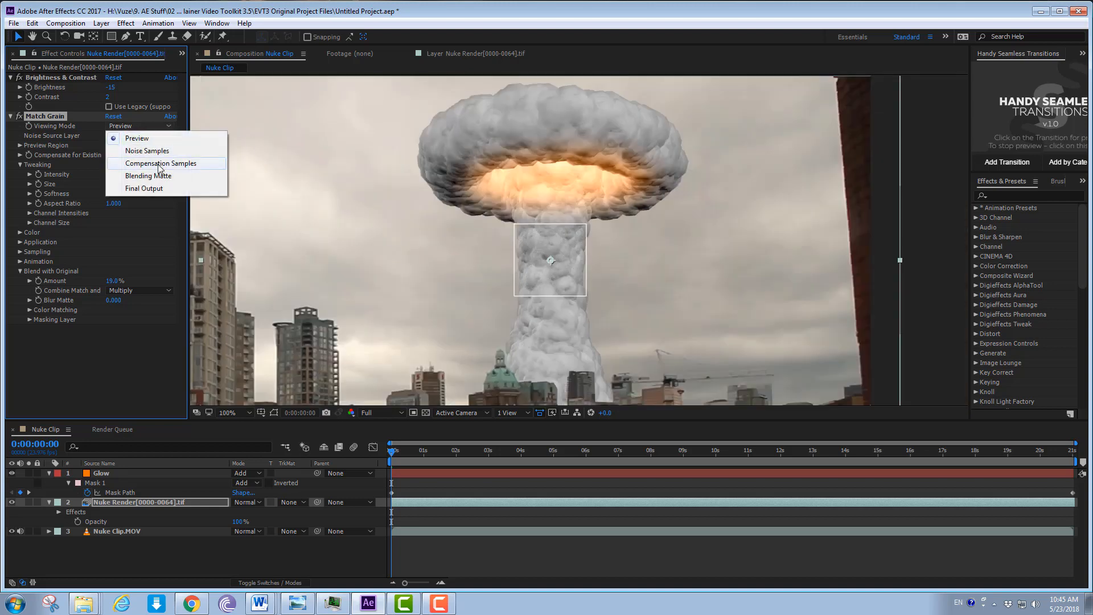
click(162, 187)
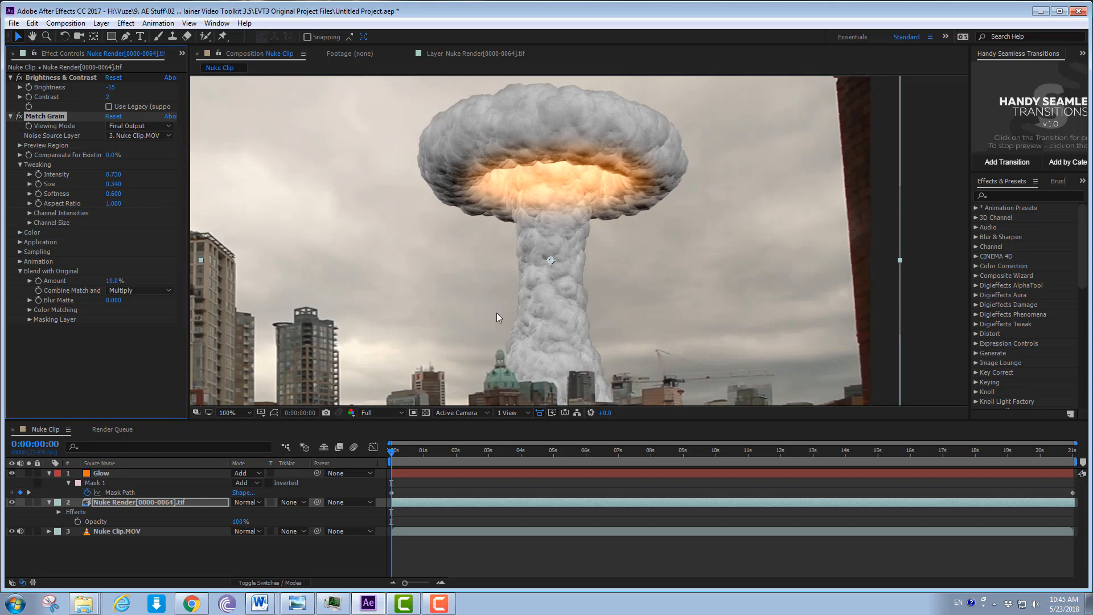
Step: Preview the grain-matched cloud in playback and delete the Match Grain effect from the nuke render layer
key(space)
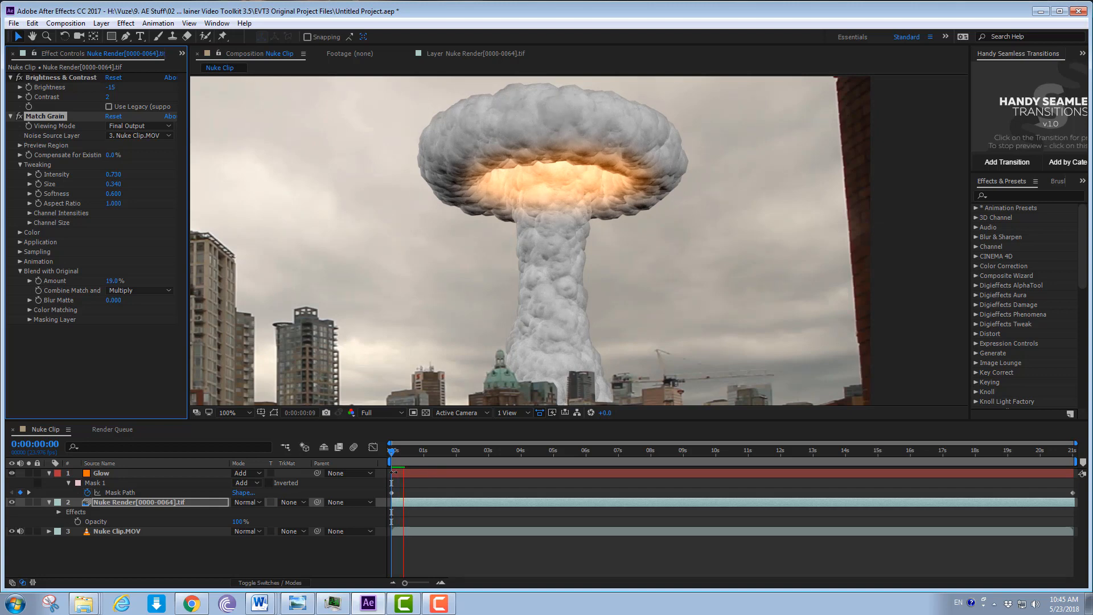
key(space)
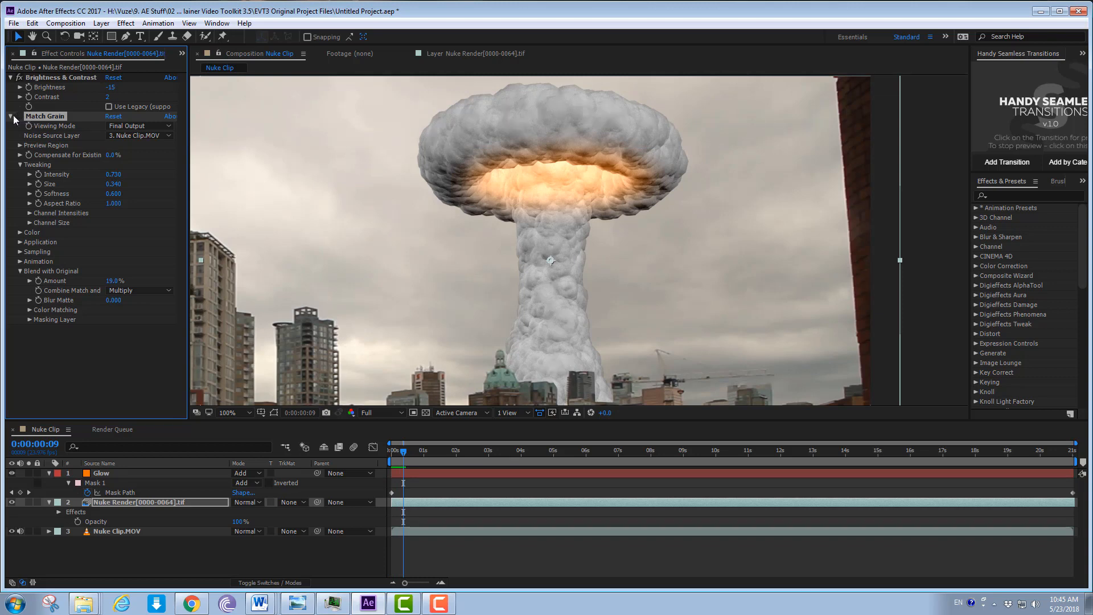
click(11, 115)
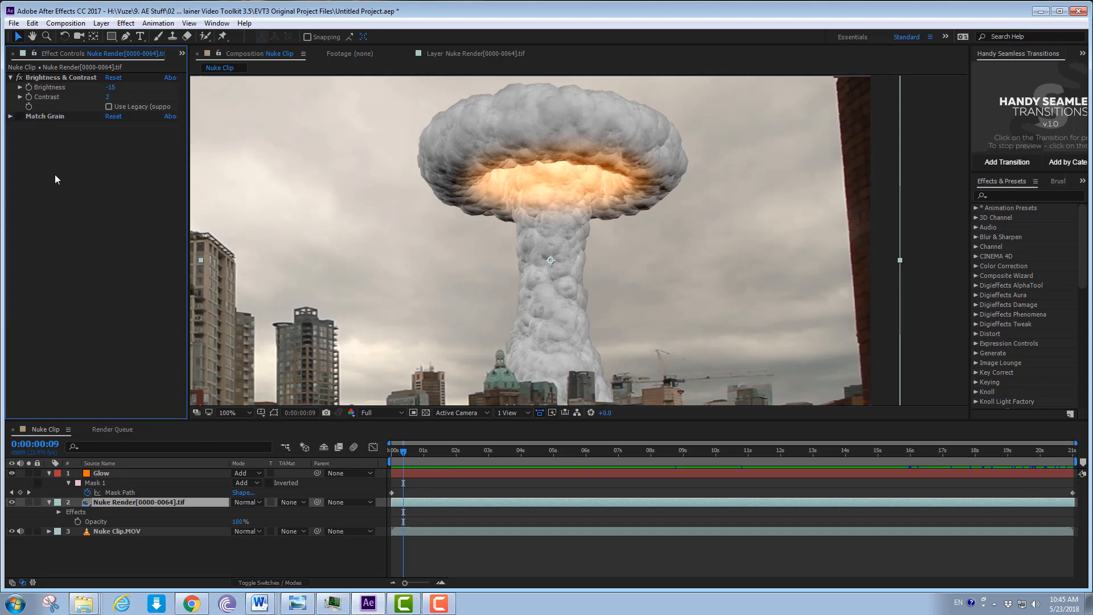
click(53, 117)
key(Delete)
Step: Apply the Noise effect to the nuke render layer with the amount of noise at 11%
click(126, 23)
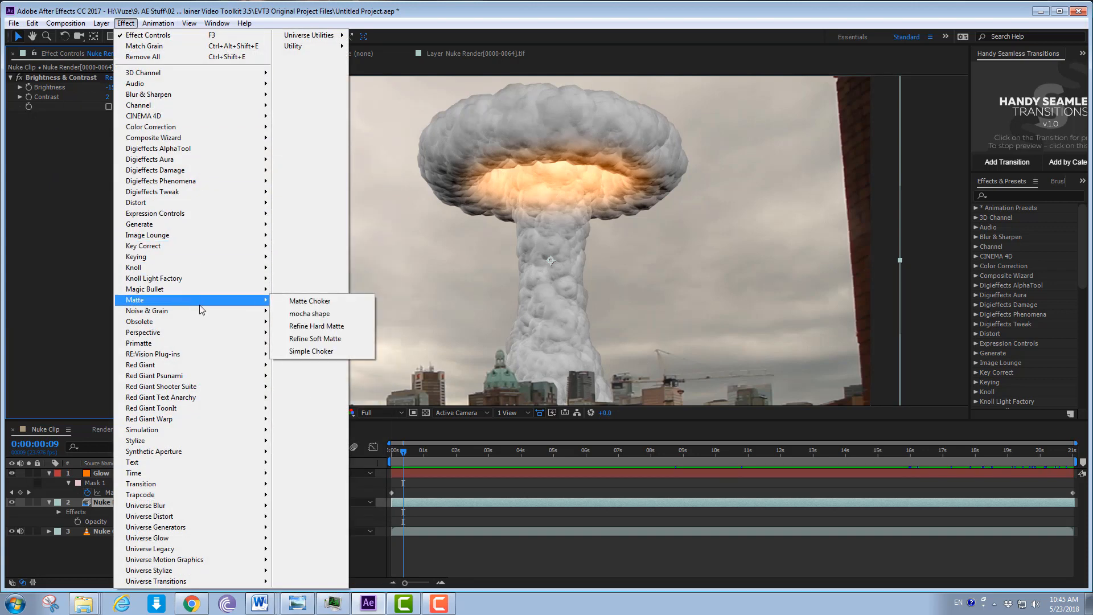
mouse_move(194, 321)
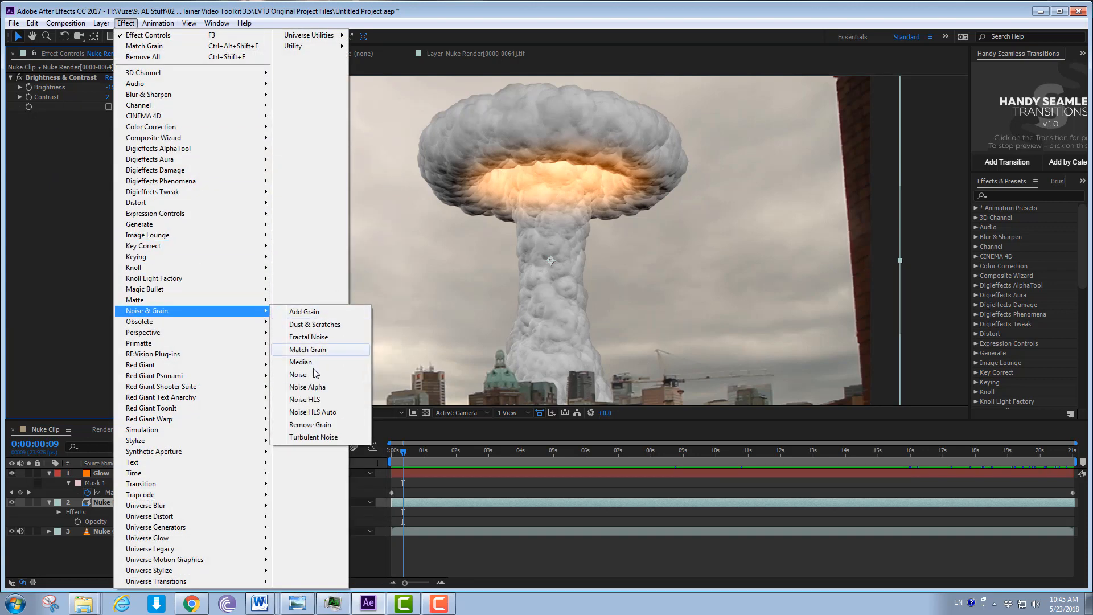
click(301, 373)
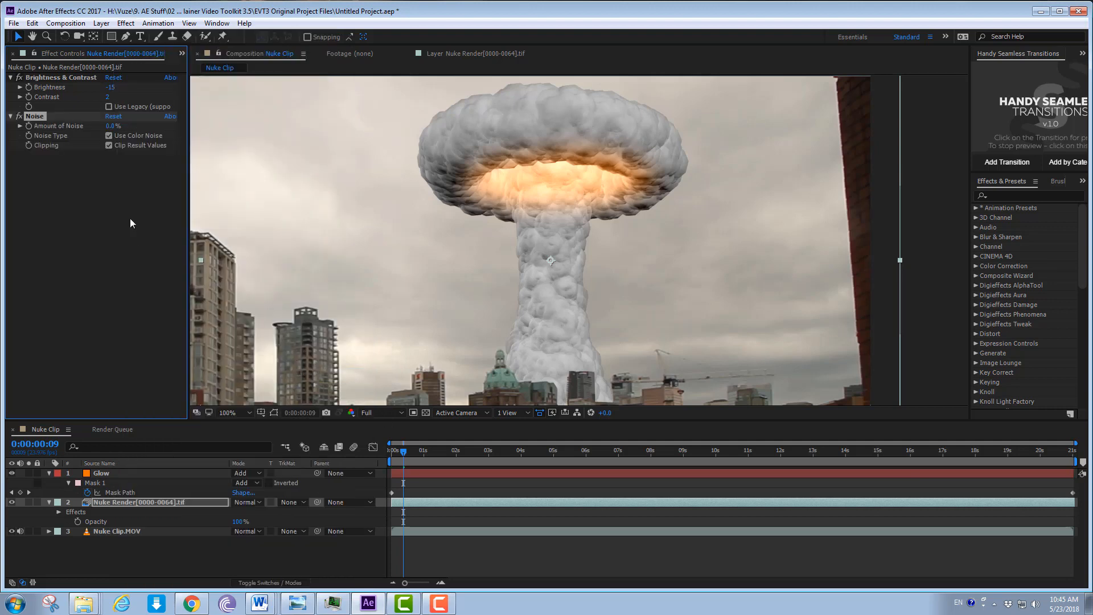
click(109, 126)
text(11)
click(113, 125)
text(11)
key(Return)
click(119, 289)
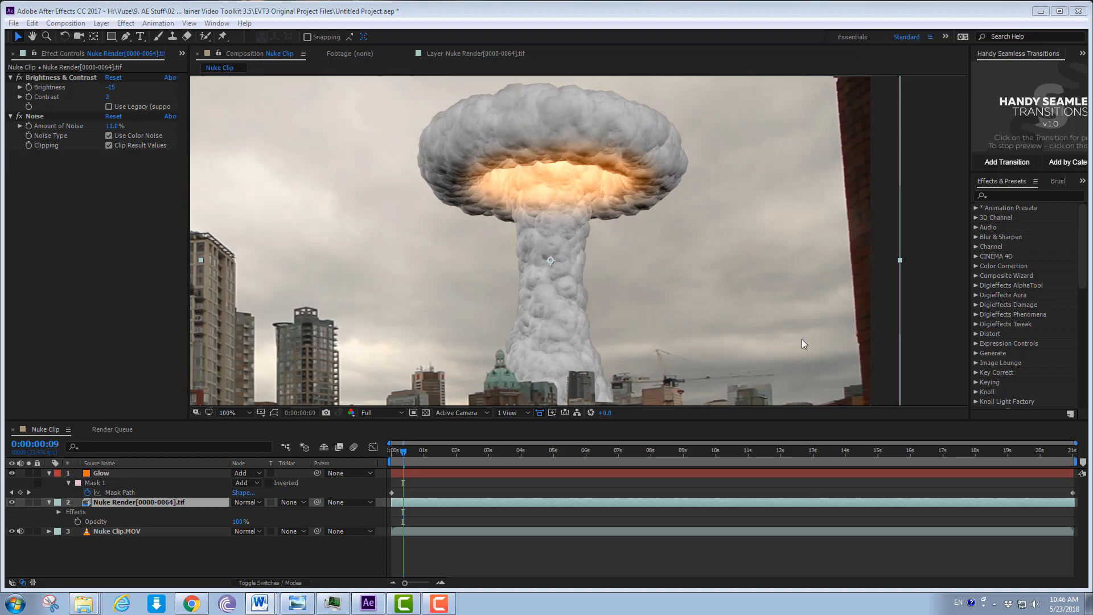
Step: Examine the sharpness of the distant buildings and rooftops up close and within the wider skyline
scroll(450, 343, down, 2)
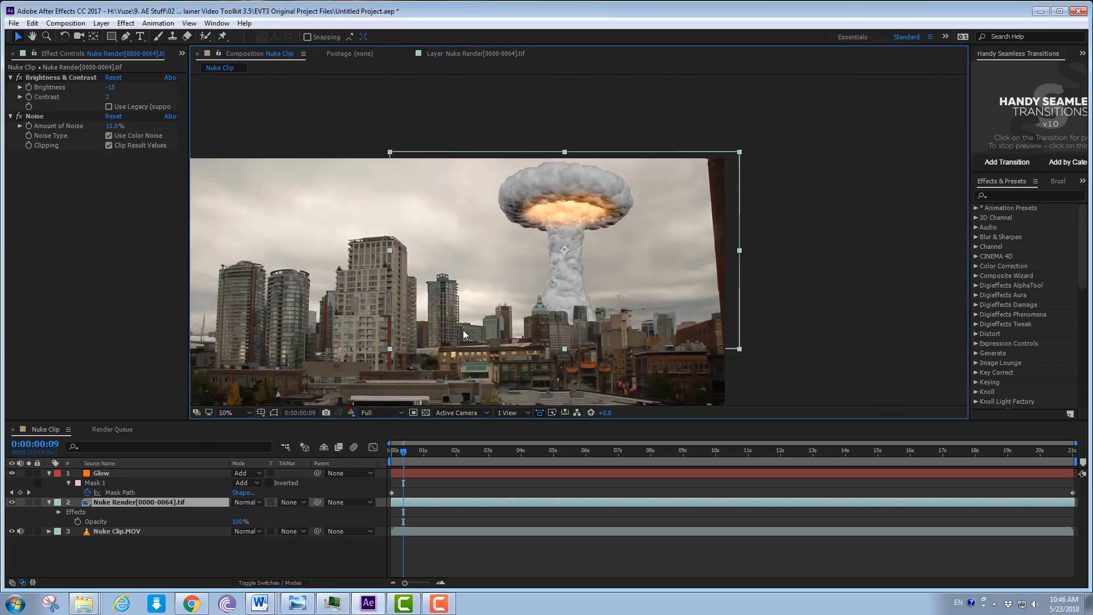
drag(449, 359, 505, 288)
key(v)
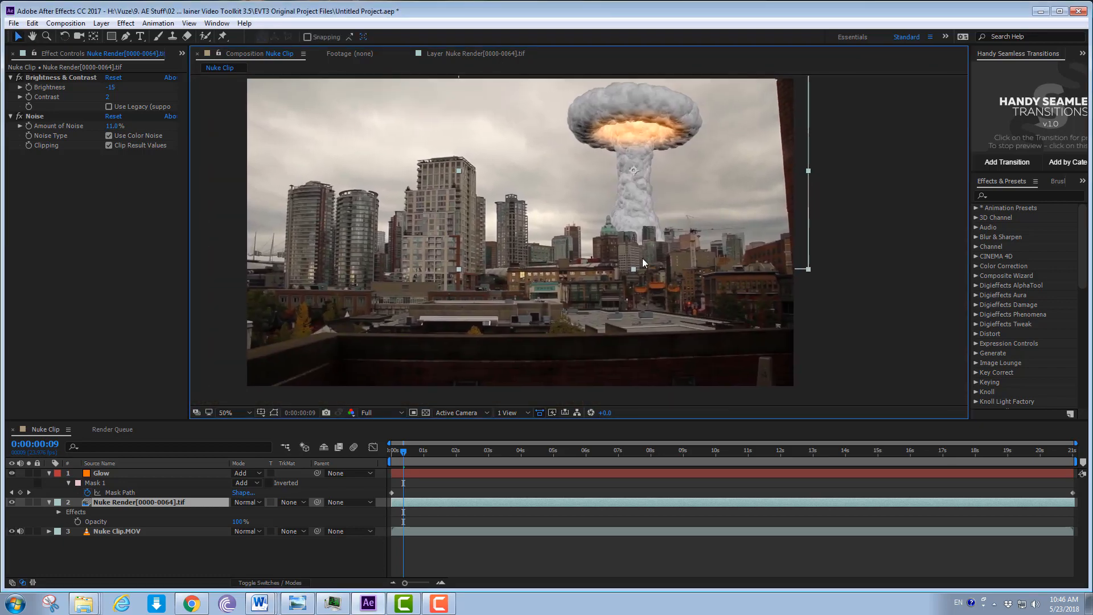
scroll(643, 258, up, 5)
scroll(636, 267, down, 2)
key(h)
drag(635, 267, 581, 151)
key(v)
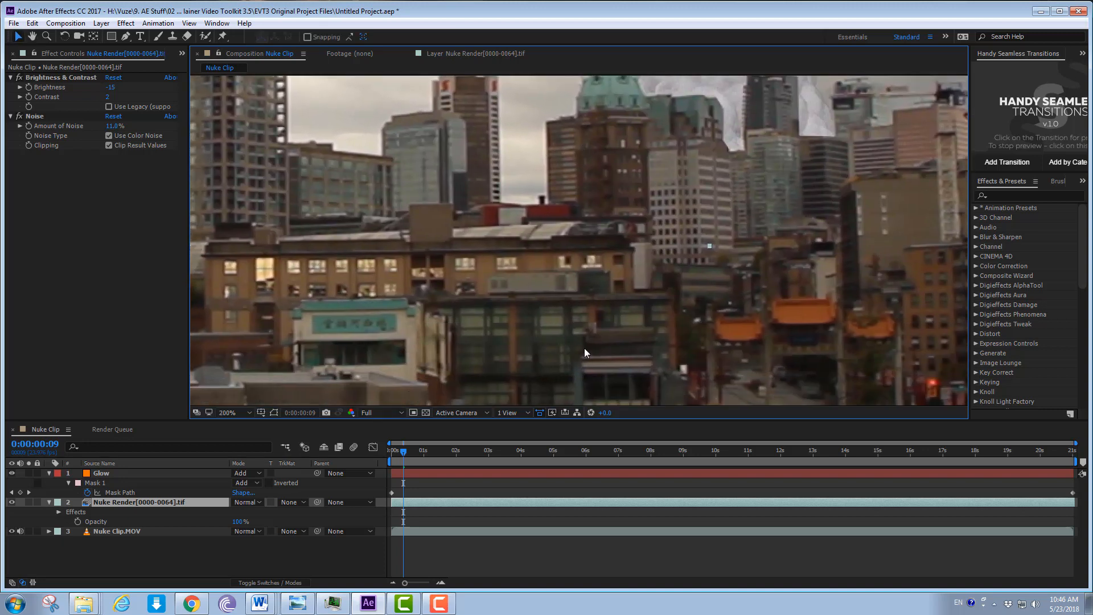
scroll(586, 342, down, 1)
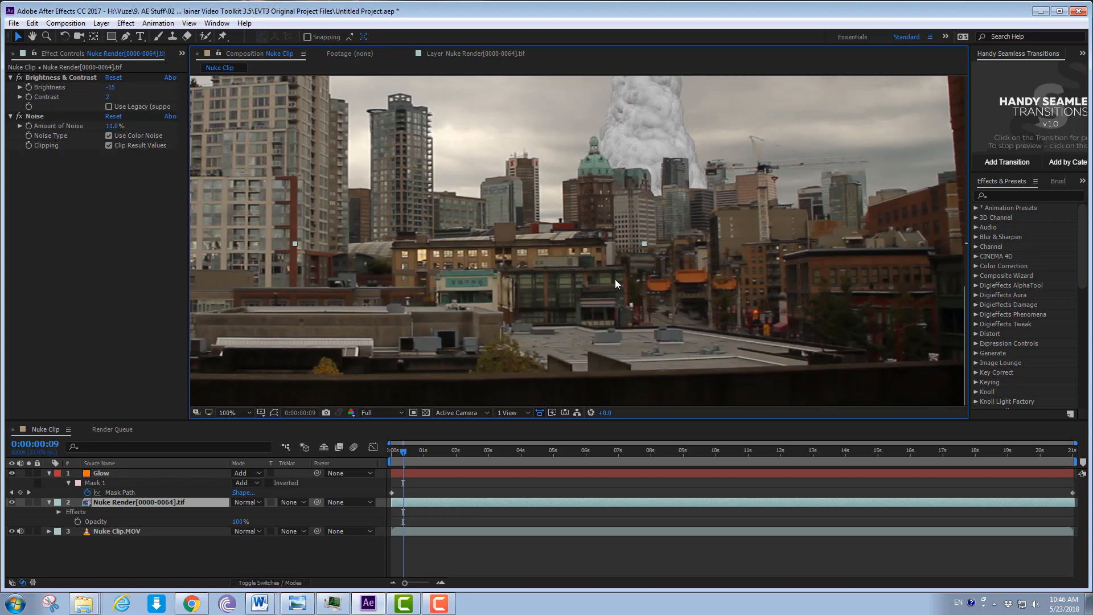
scroll(627, 205, up, 1)
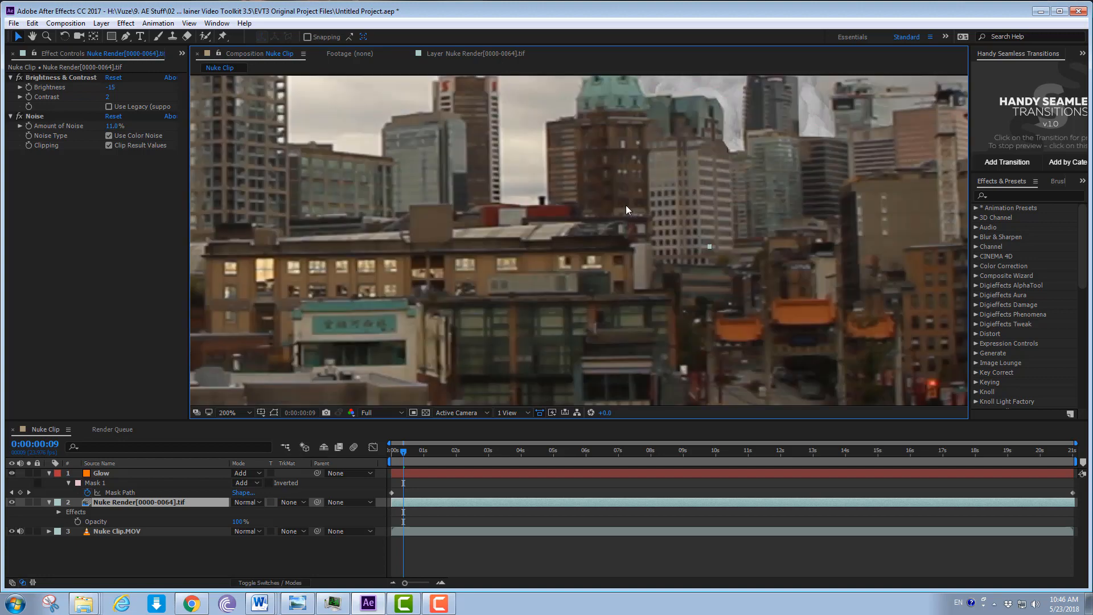
Step: Soften the mushroom cloud render with a Gaussian Blur effect at a blurriness of 3.5
scroll(626, 205, down, 2)
key(space)
drag(637, 112, 594, 235)
scroll(595, 228, up, 3)
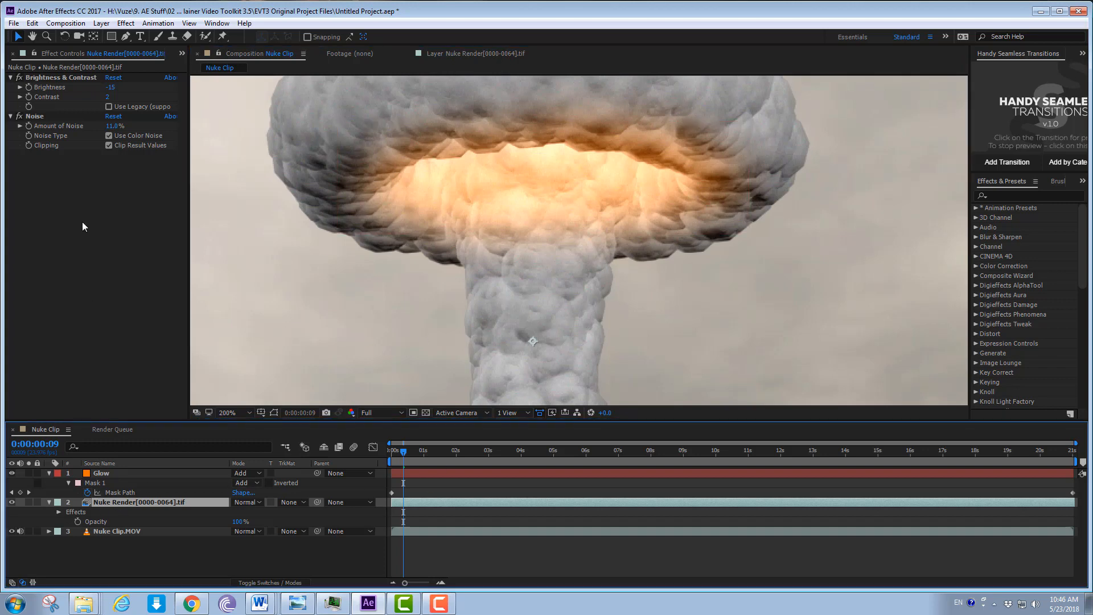
click(125, 23)
mouse_move(208, 99)
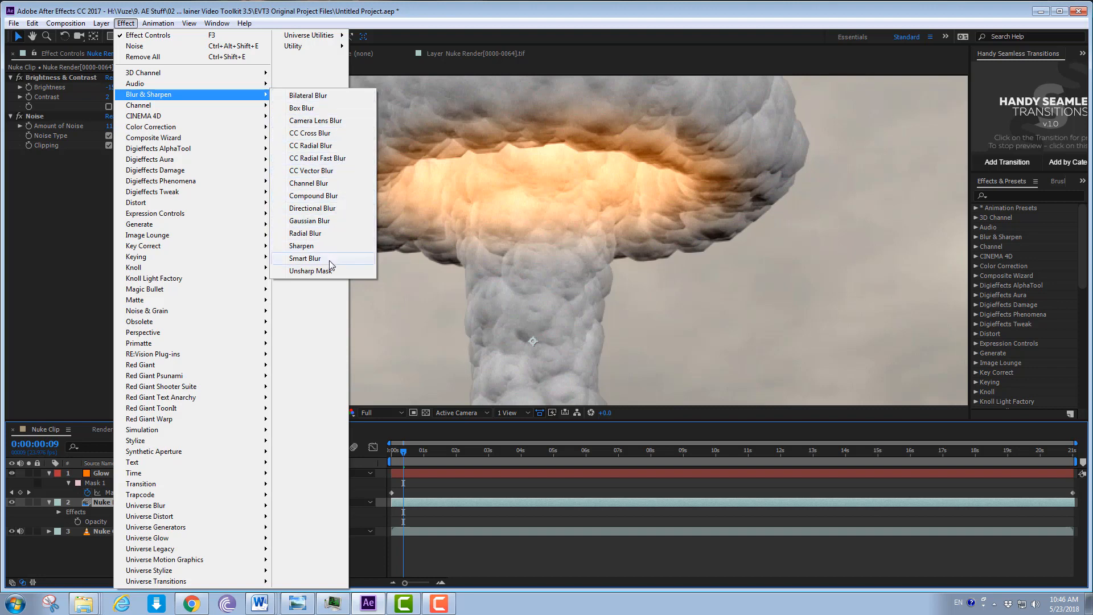
click(337, 220)
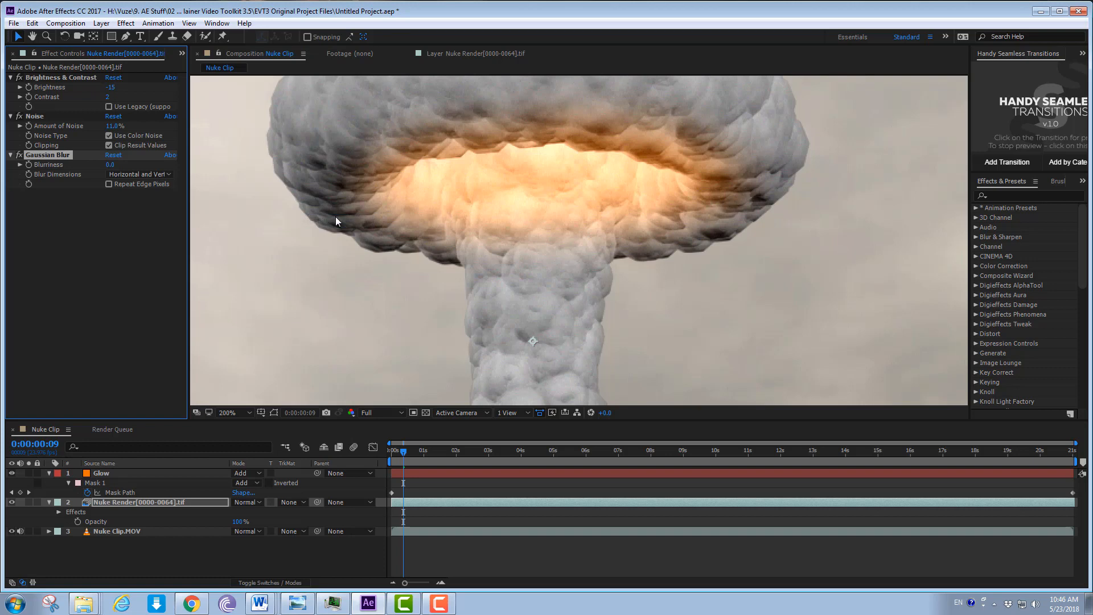
click(110, 165)
key(Return)
Step: Compare the mushroom cloud with and without the Gaussian Blur, up close and against the skyline
scroll(415, 231, down, 1)
scroll(560, 316, down, 1)
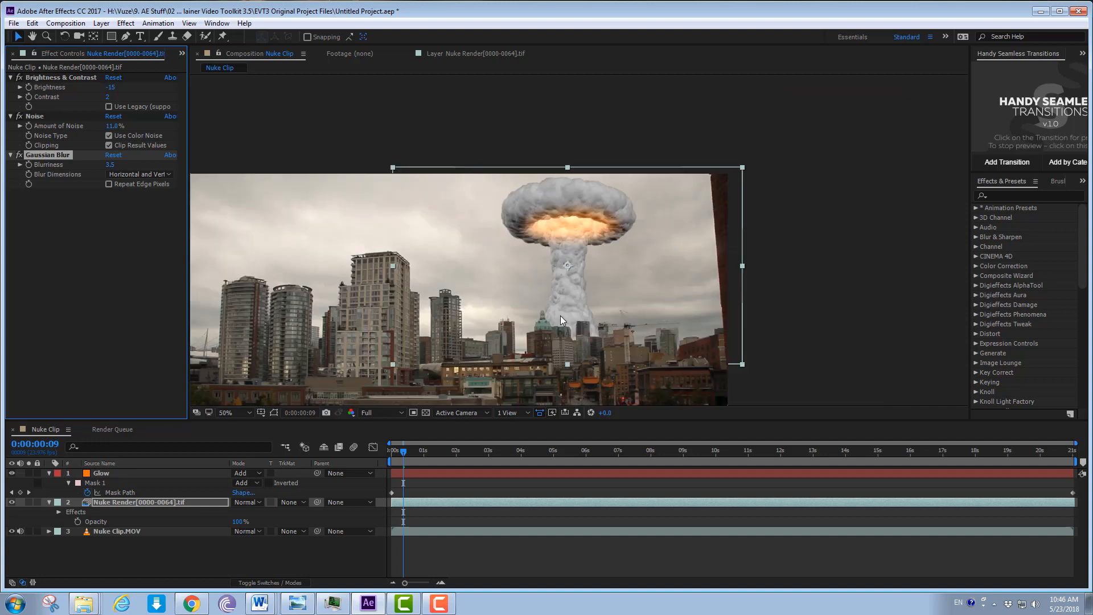
scroll(603, 234, up, 2)
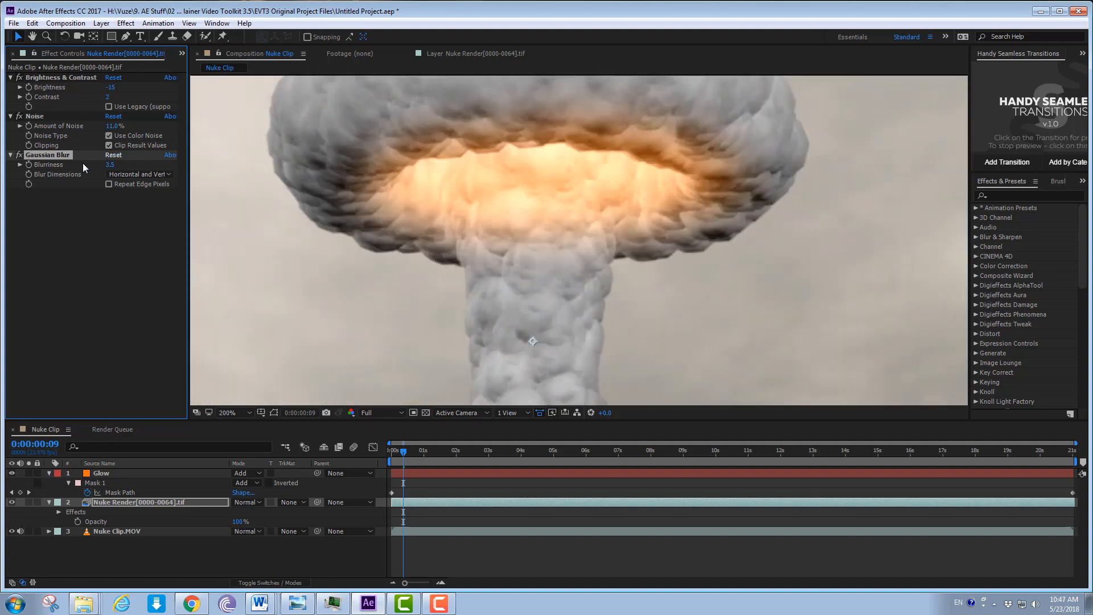
click(19, 155)
scroll(337, 268, down, 4)
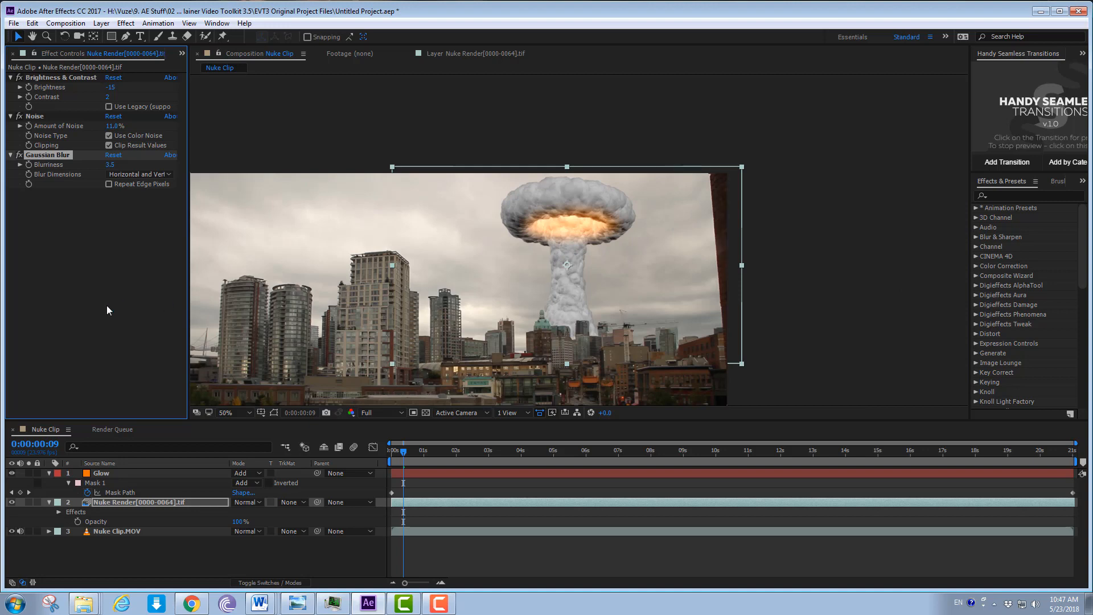
Step: Add a Curves colour correction effect to the nuke render layer
click(60, 211)
click(125, 23)
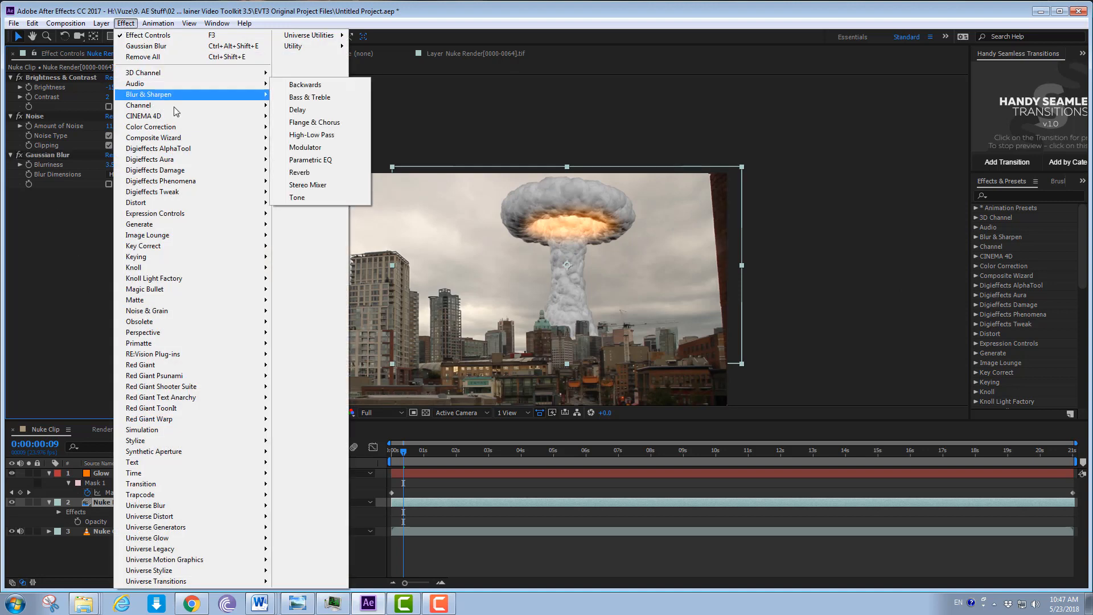
mouse_move(171, 127)
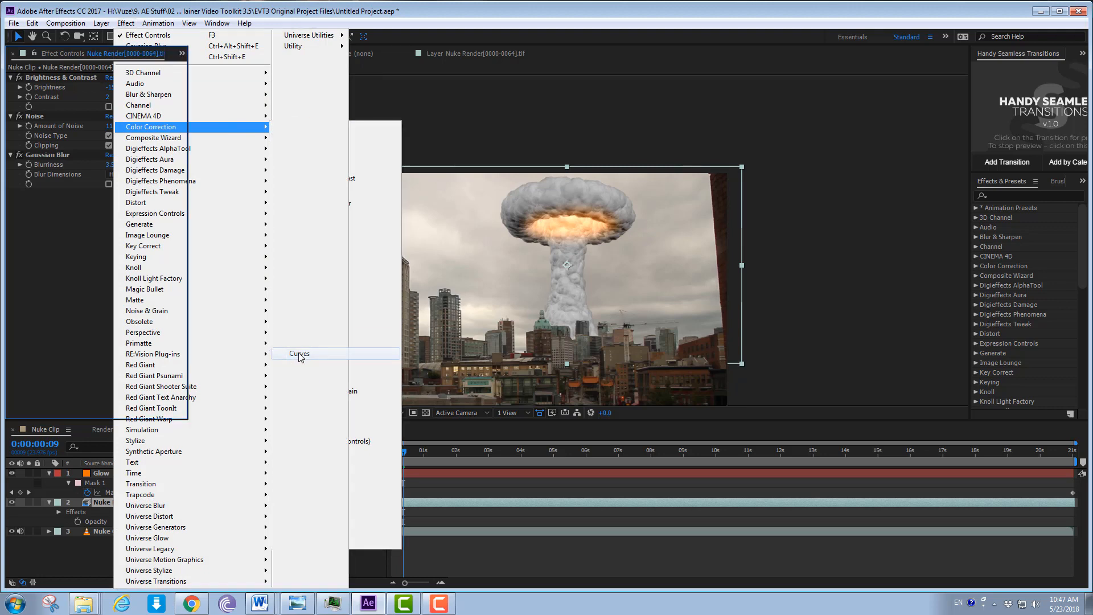
click(300, 354)
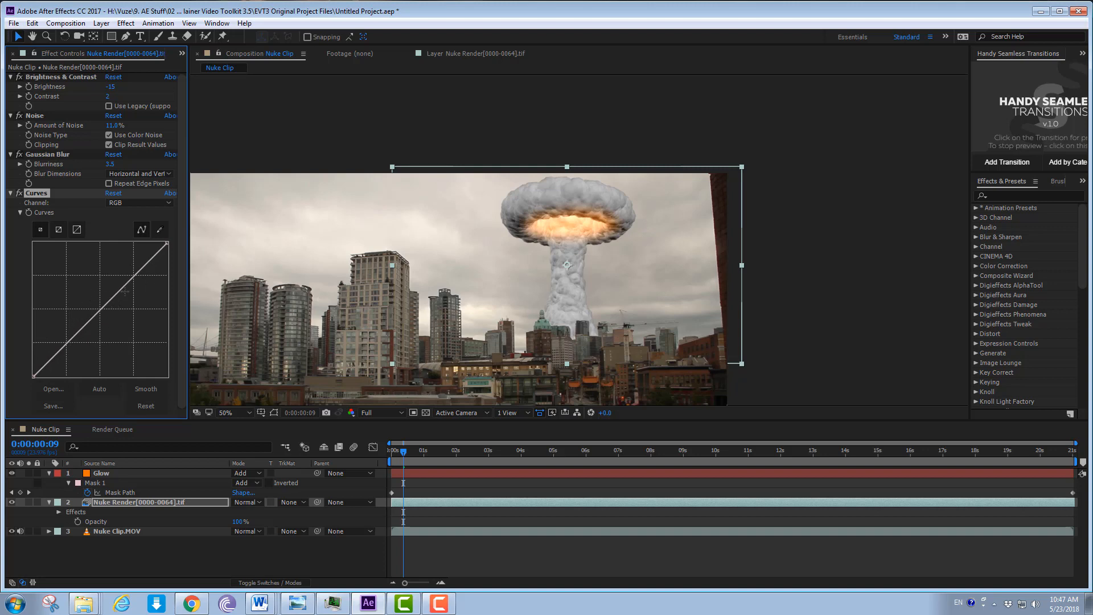
Step: Try the highlight and shadow ends of the nuke render's RGB curve and add a midtone point at its centre
mouse_move(166, 244)
mouse_down()
mouse_move(125, 243)
mouse_move(167, 251)
mouse_move(167, 281)
mouse_move(168, 242)
mouse_up()
drag(33, 375, 8, 399)
mouse_move(101, 309)
mouse_down()
mouse_move(110, 333)
mouse_move(99, 310)
mouse_up()
Step: Fine-tune the midpoint of the Red channel curve very slightly and pull the RGB midtone point down a little to darken the mushroom cloud
click(134, 202)
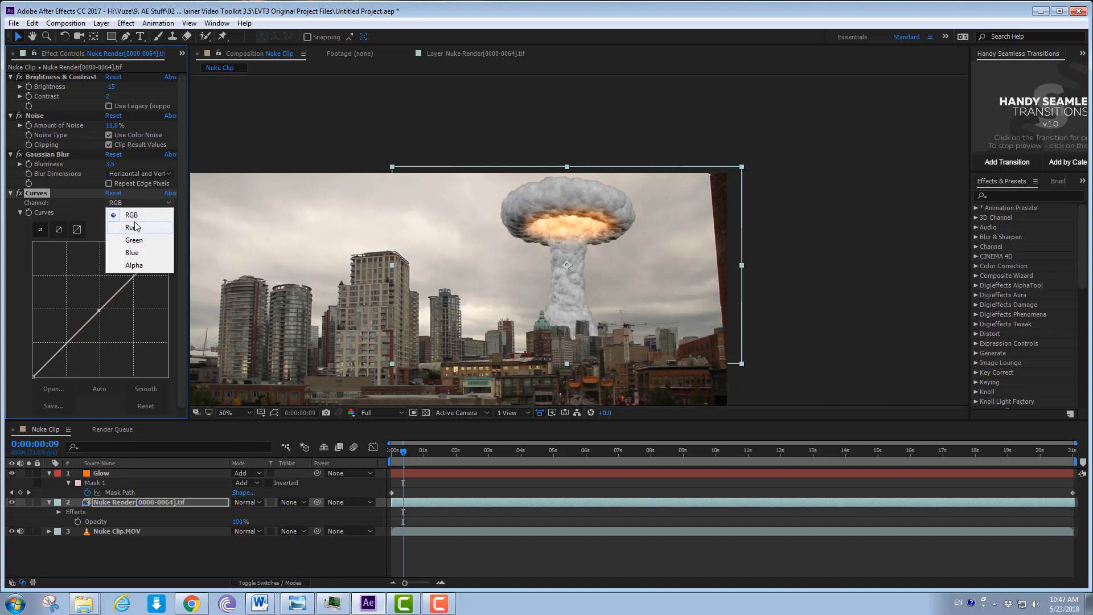
click(137, 228)
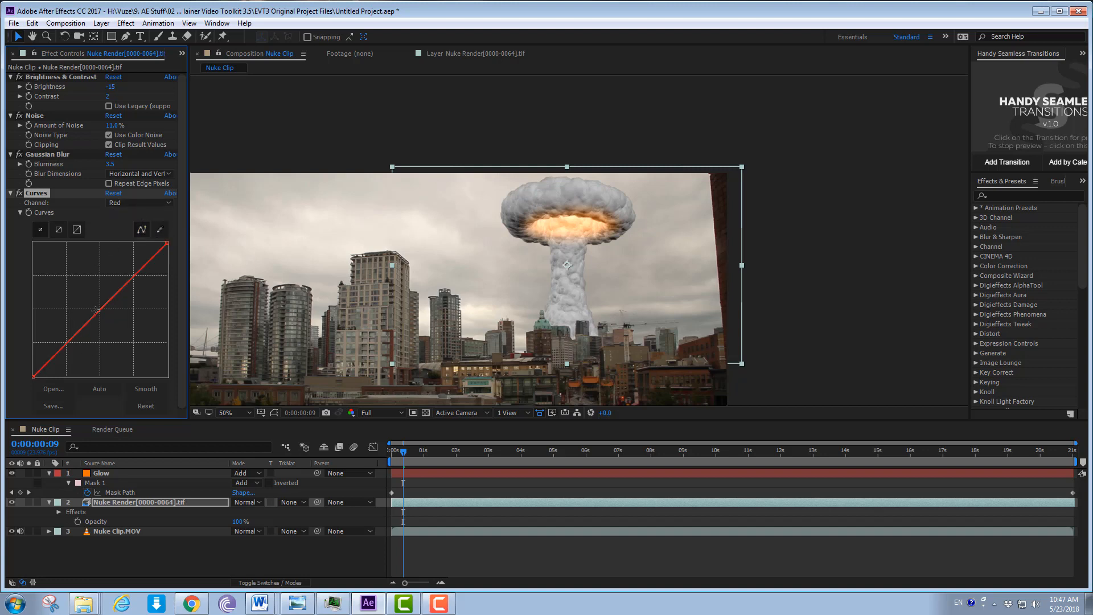
mouse_move(98, 310)
mouse_down()
mouse_move(82, 294)
mouse_move(117, 335)
mouse_move(98, 310)
mouse_up()
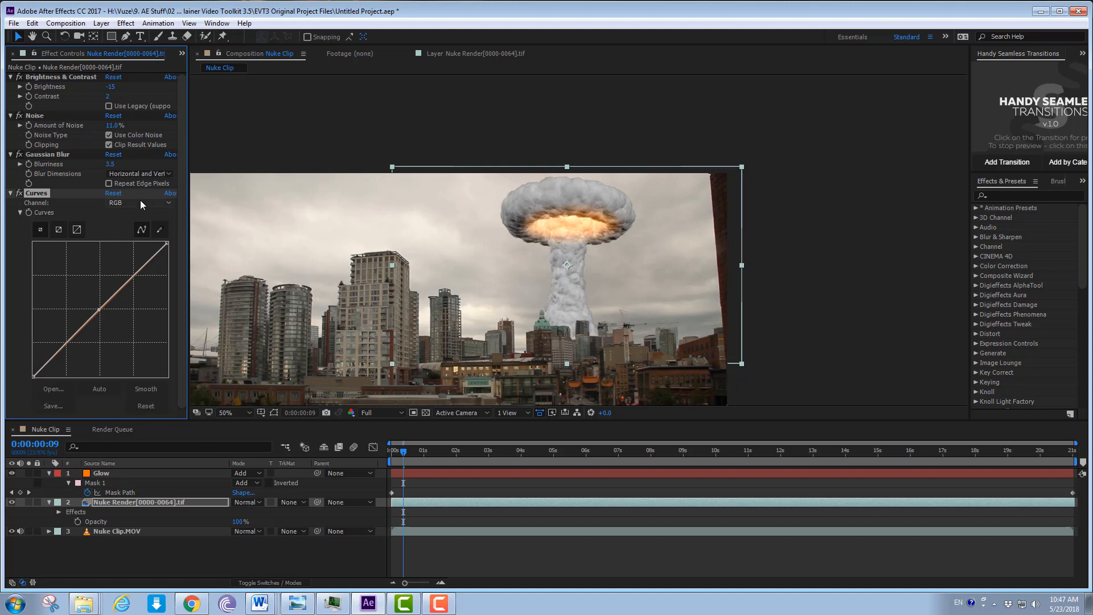
drag(98, 310, 103, 313)
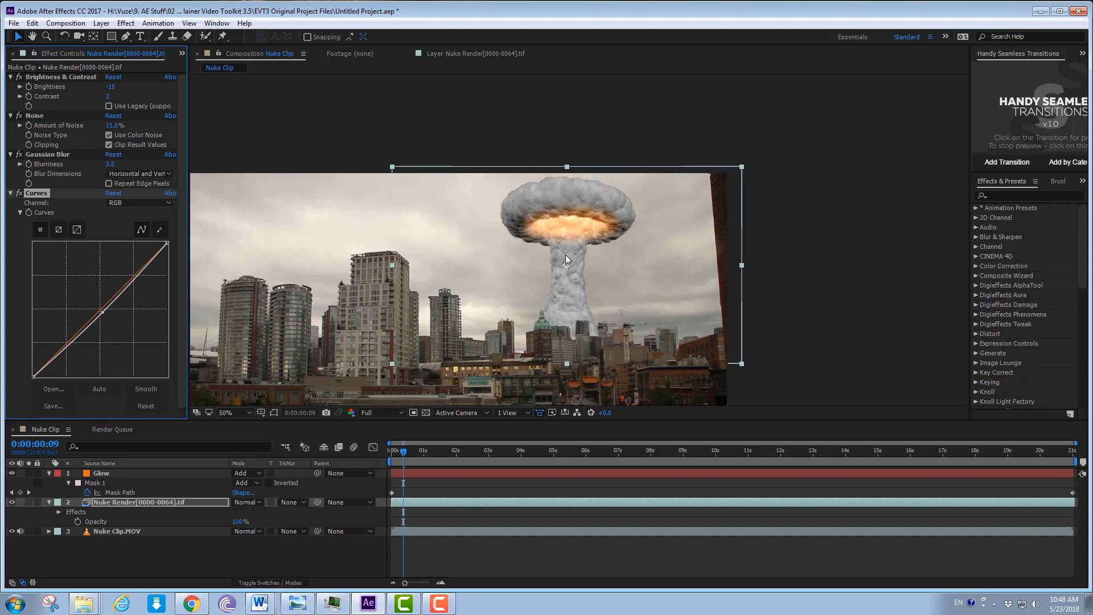
Step: Save the project with the whole composited shot in view
scroll(565, 255, down, 2)
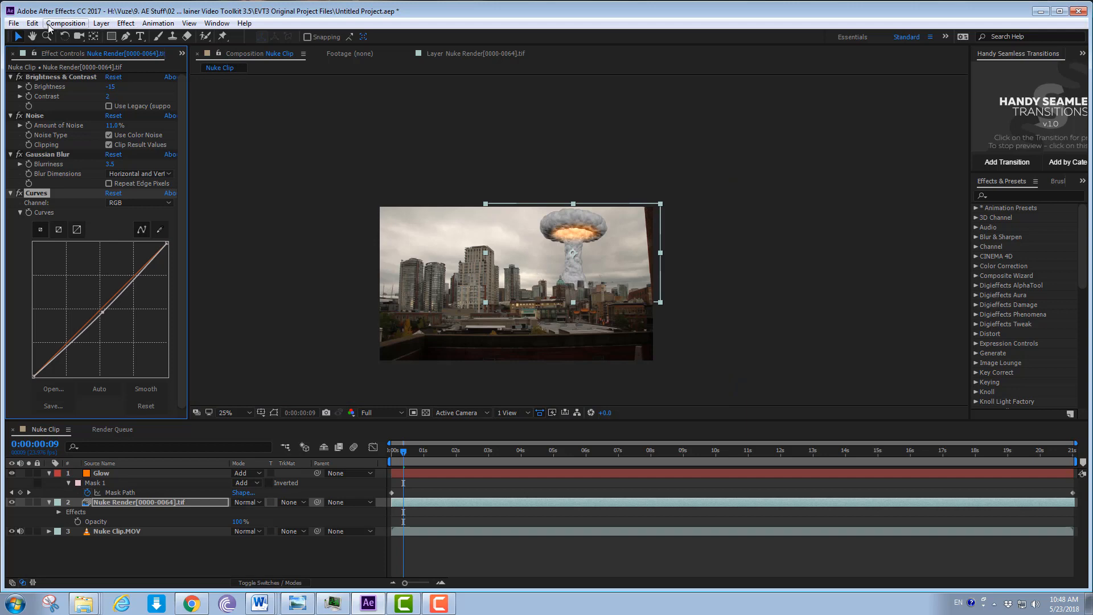
click(13, 25)
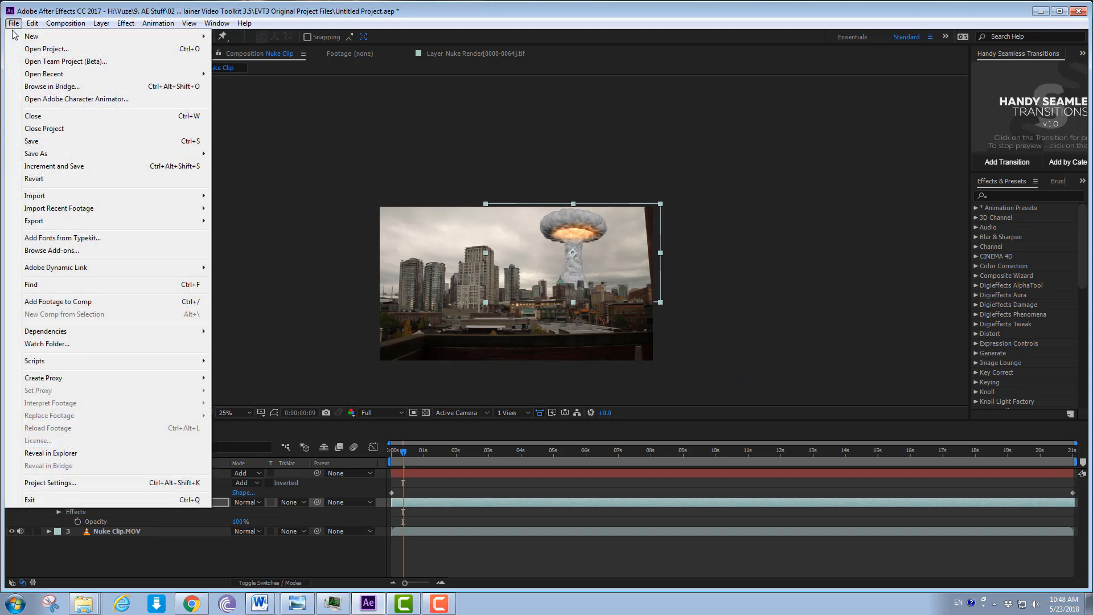
click(56, 143)
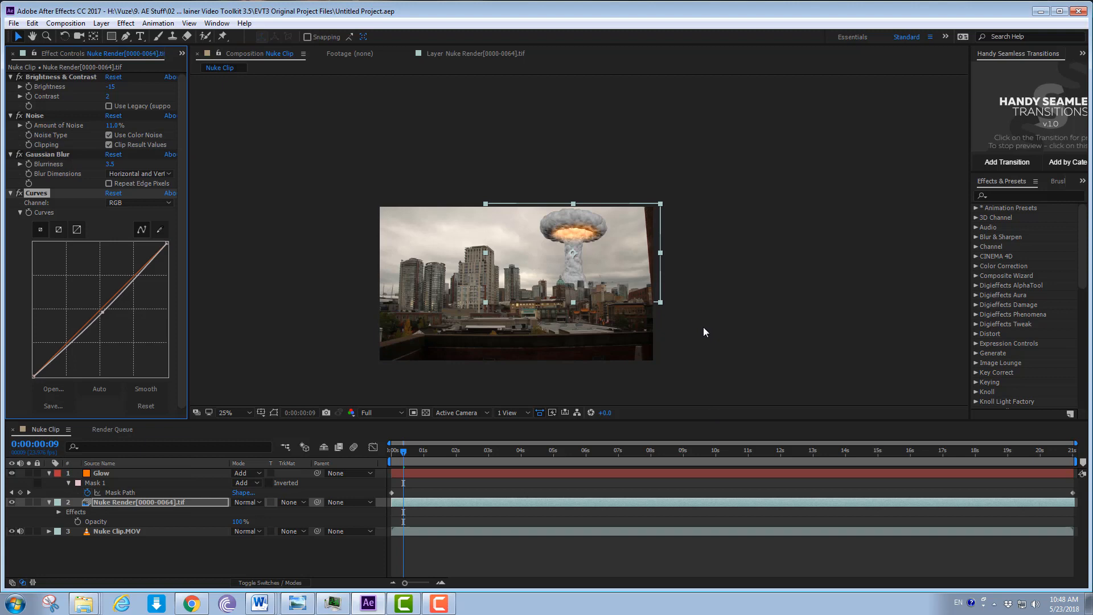